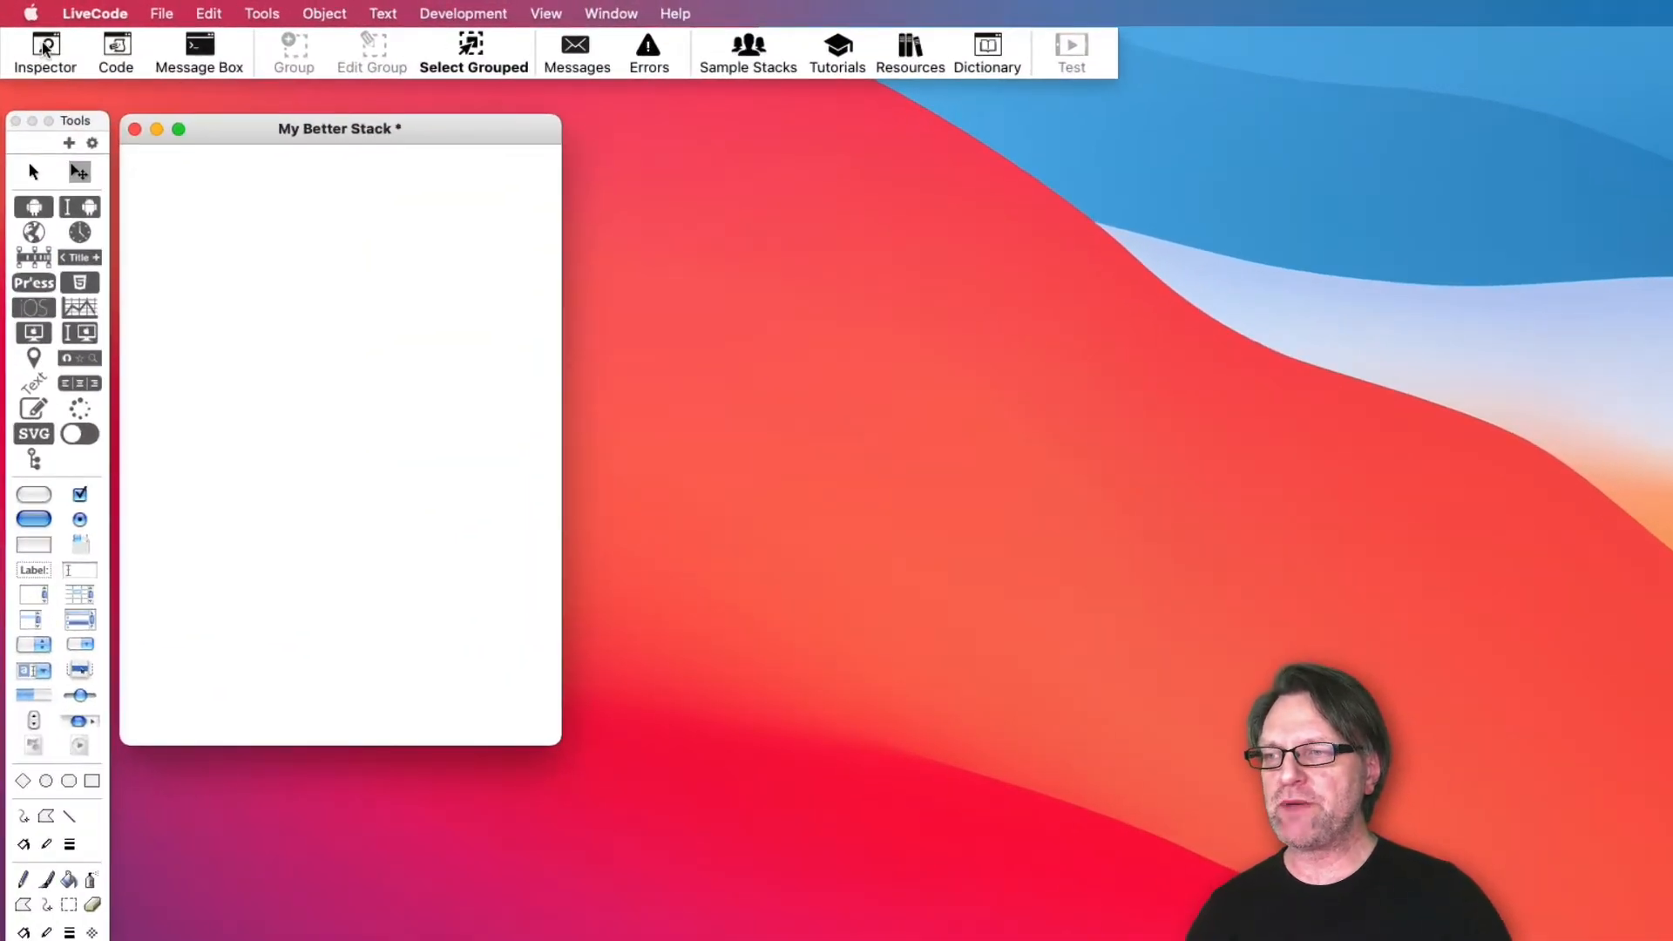
# Open the stack's property inspector and place an SVG icon, label, rectangle button, scrolling field and rounded rectangle down the card.
pyautogui.click(44, 48)
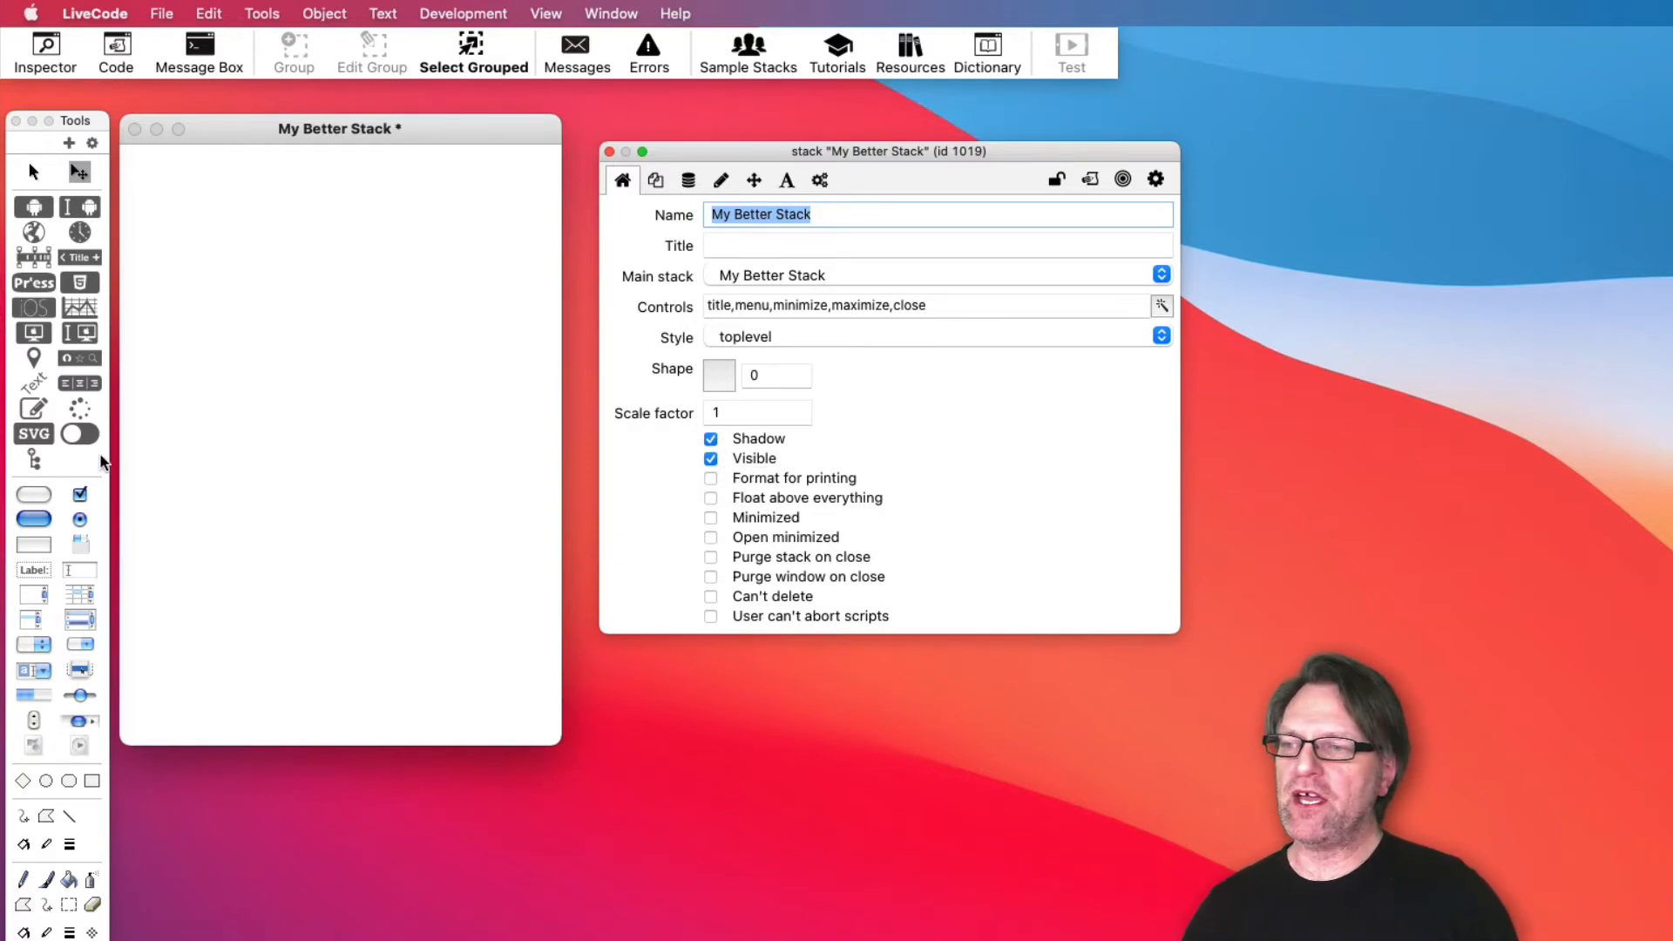
pyautogui.moveTo(34, 433); pyautogui.dragTo(211, 210)
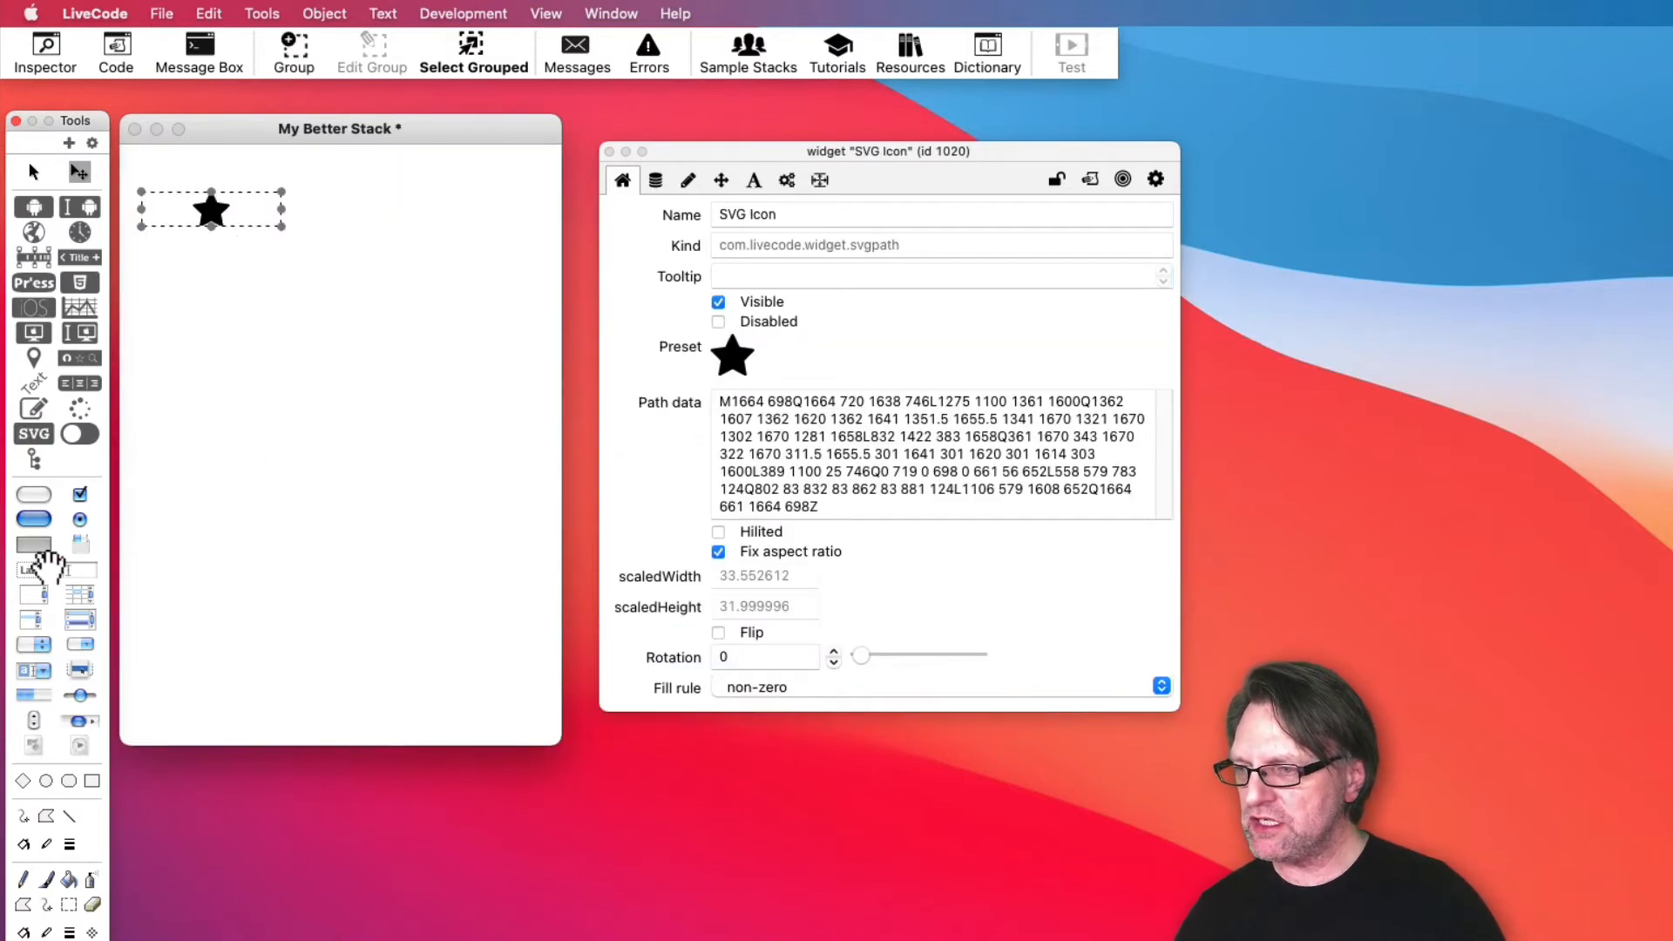
pyautogui.moveTo(33, 569); pyautogui.dragTo(187, 265)
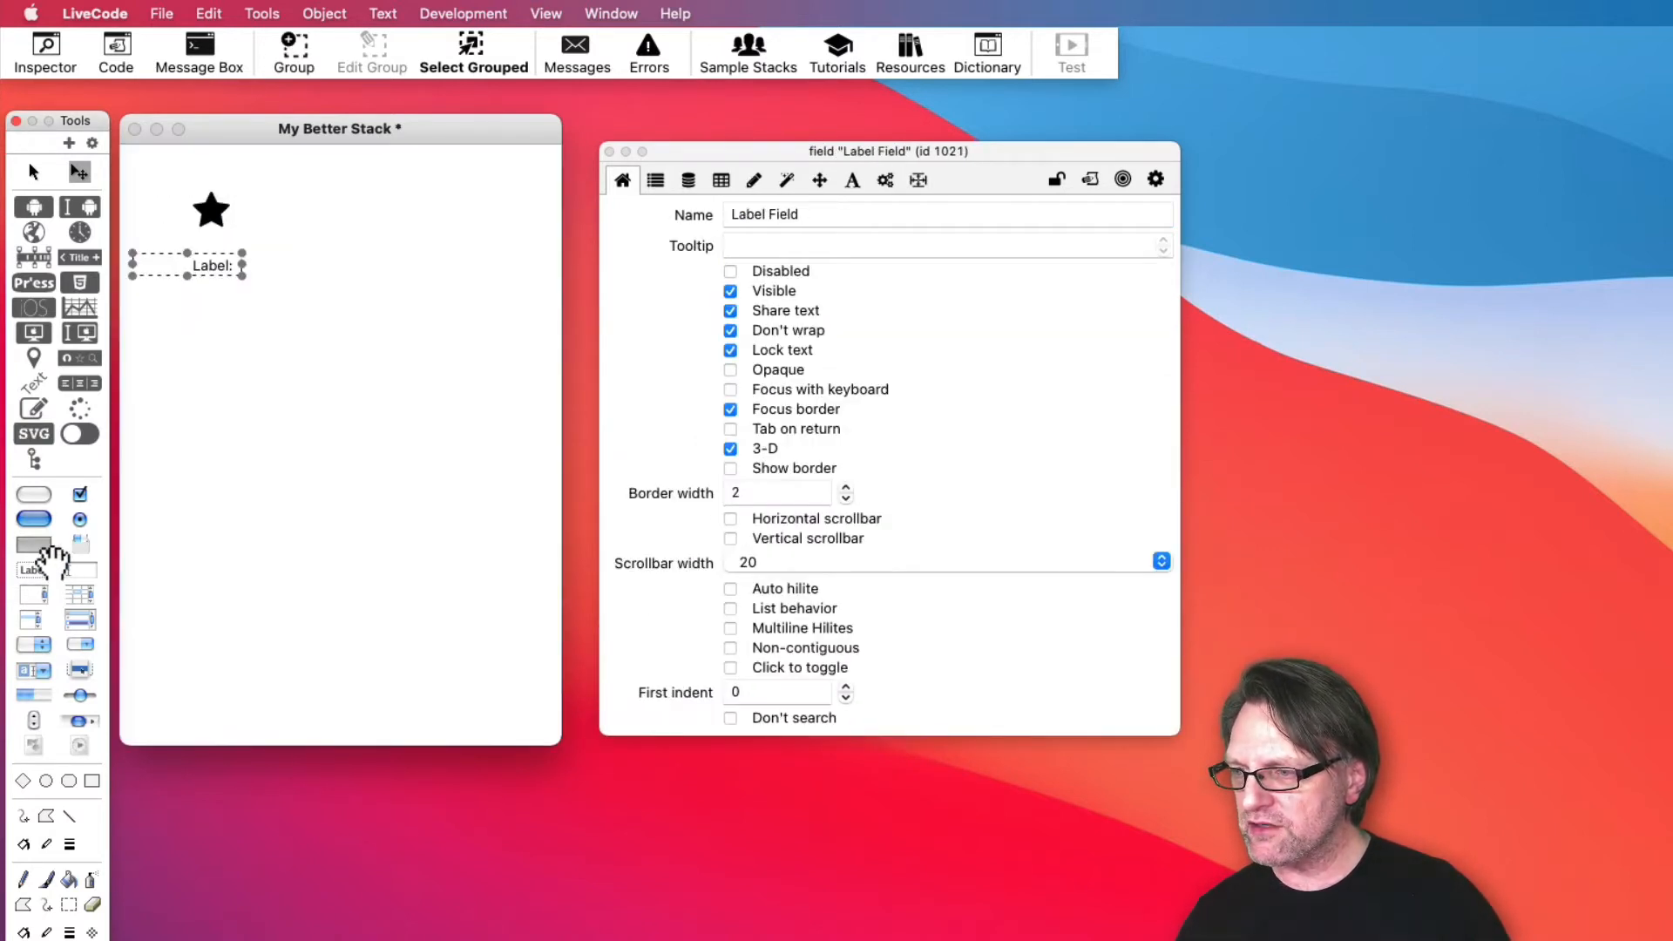
pyautogui.moveTo(44, 501); pyautogui.dragTo(248, 381)
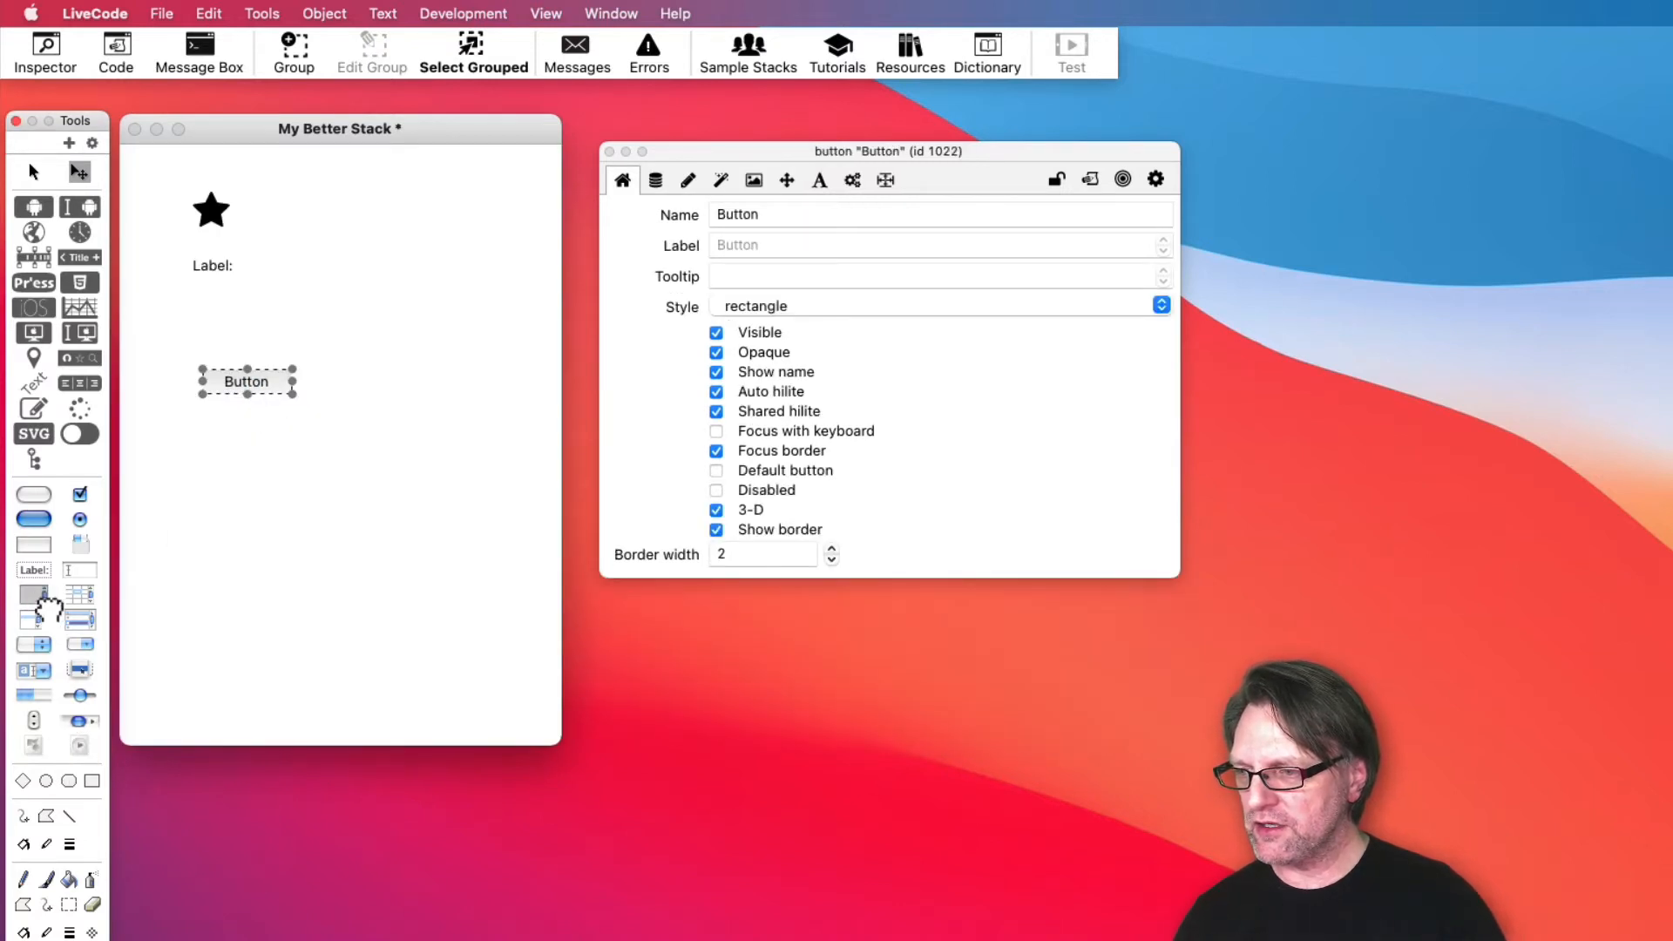
pyautogui.moveTo(33, 594); pyautogui.dragTo(318, 475)
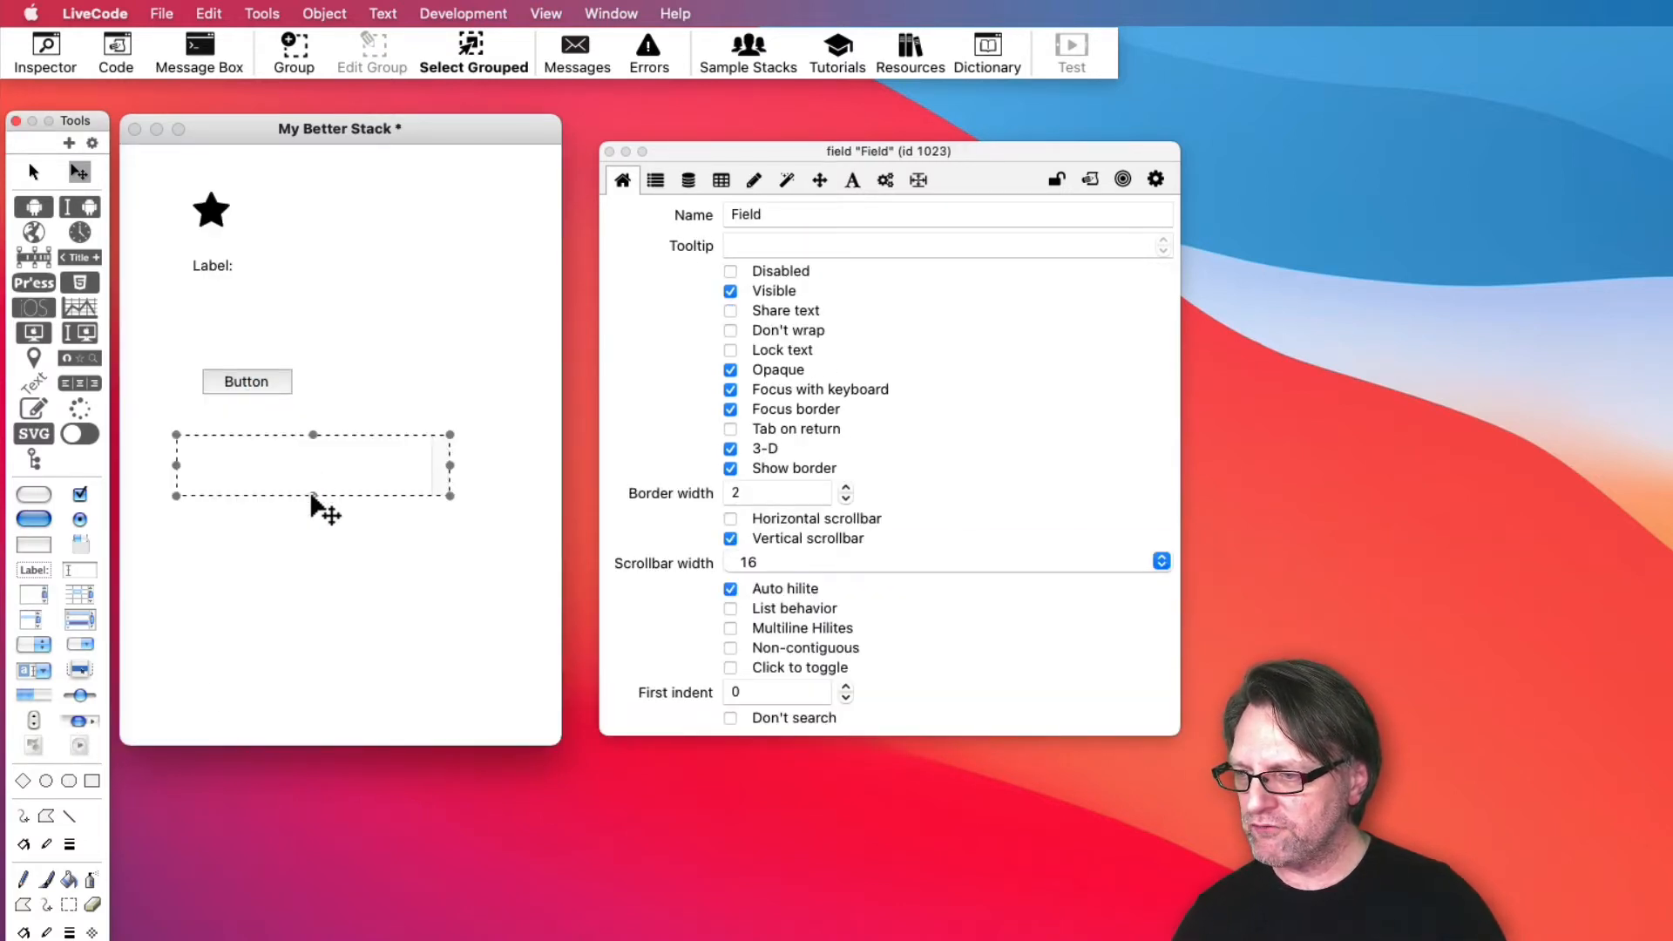
pyautogui.moveTo(70, 781); pyautogui.dragTo(281, 604)
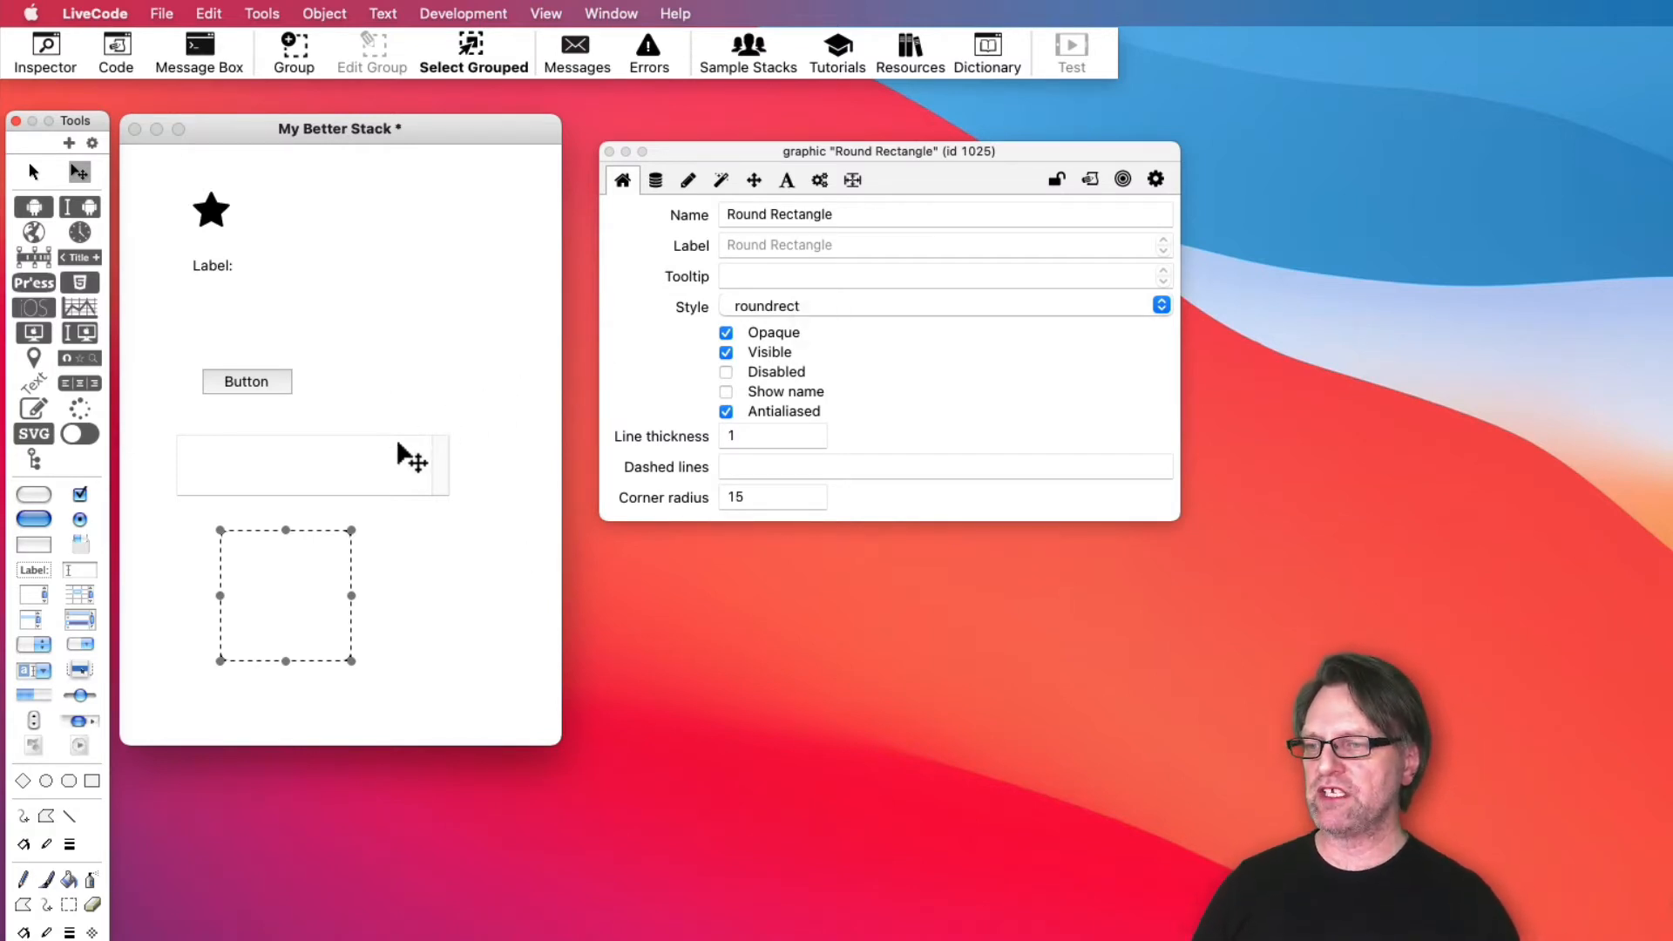
# Examine the basic properties of the scrolling field, the button and the label.
pyautogui.click(375, 471)
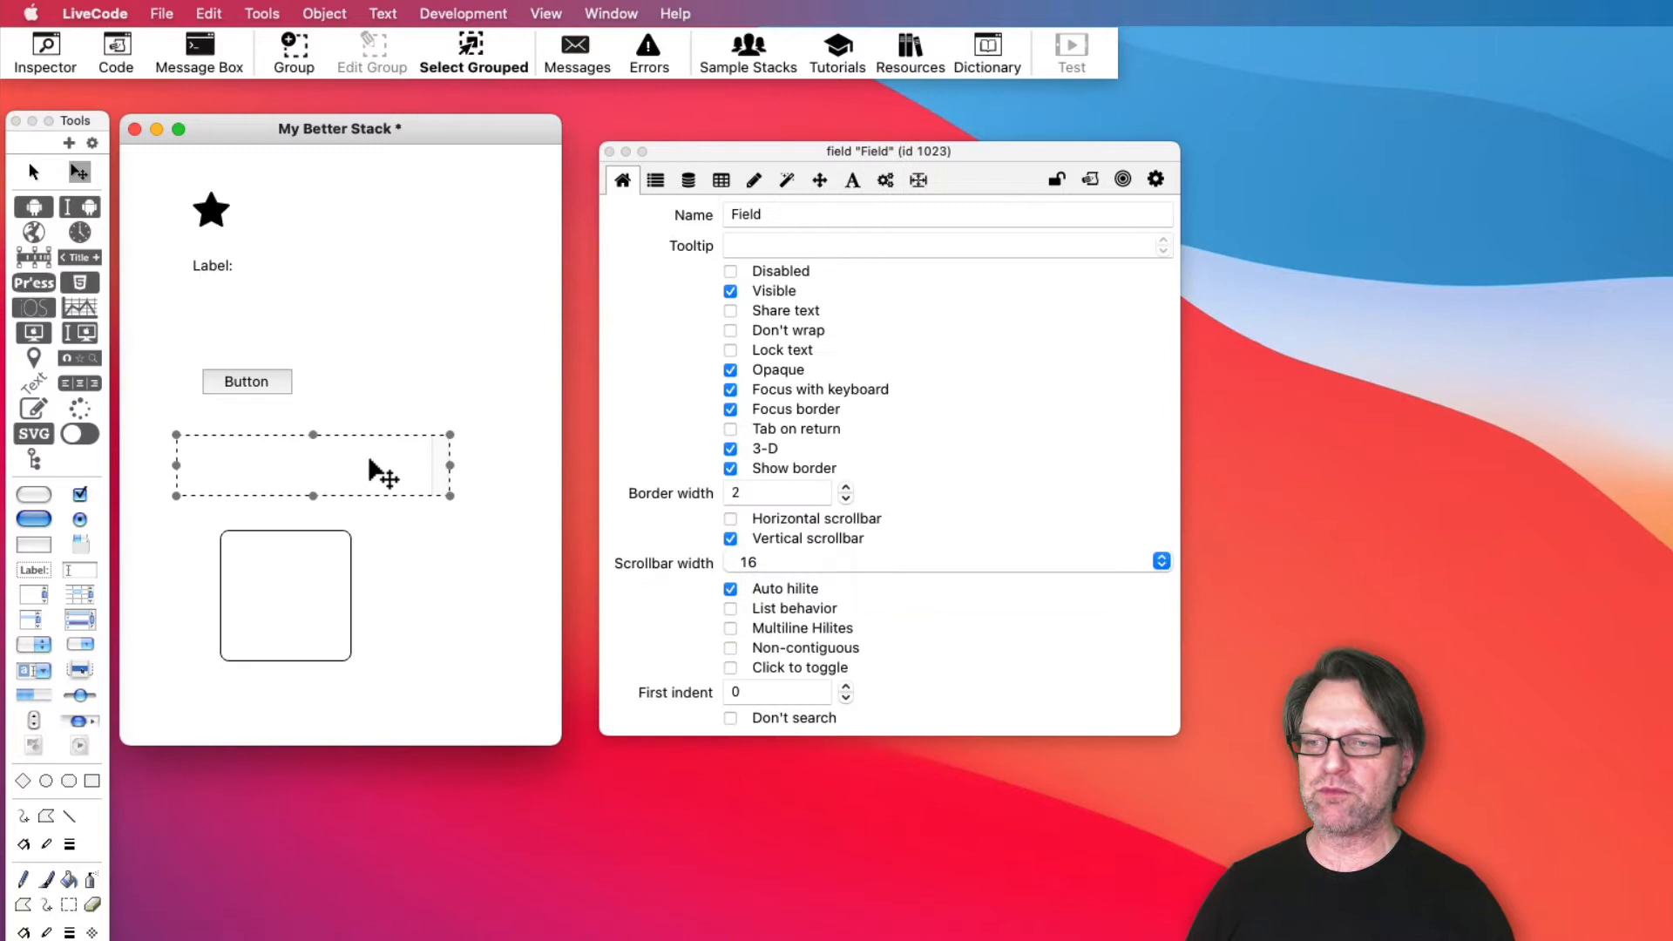
pyautogui.click(266, 388)
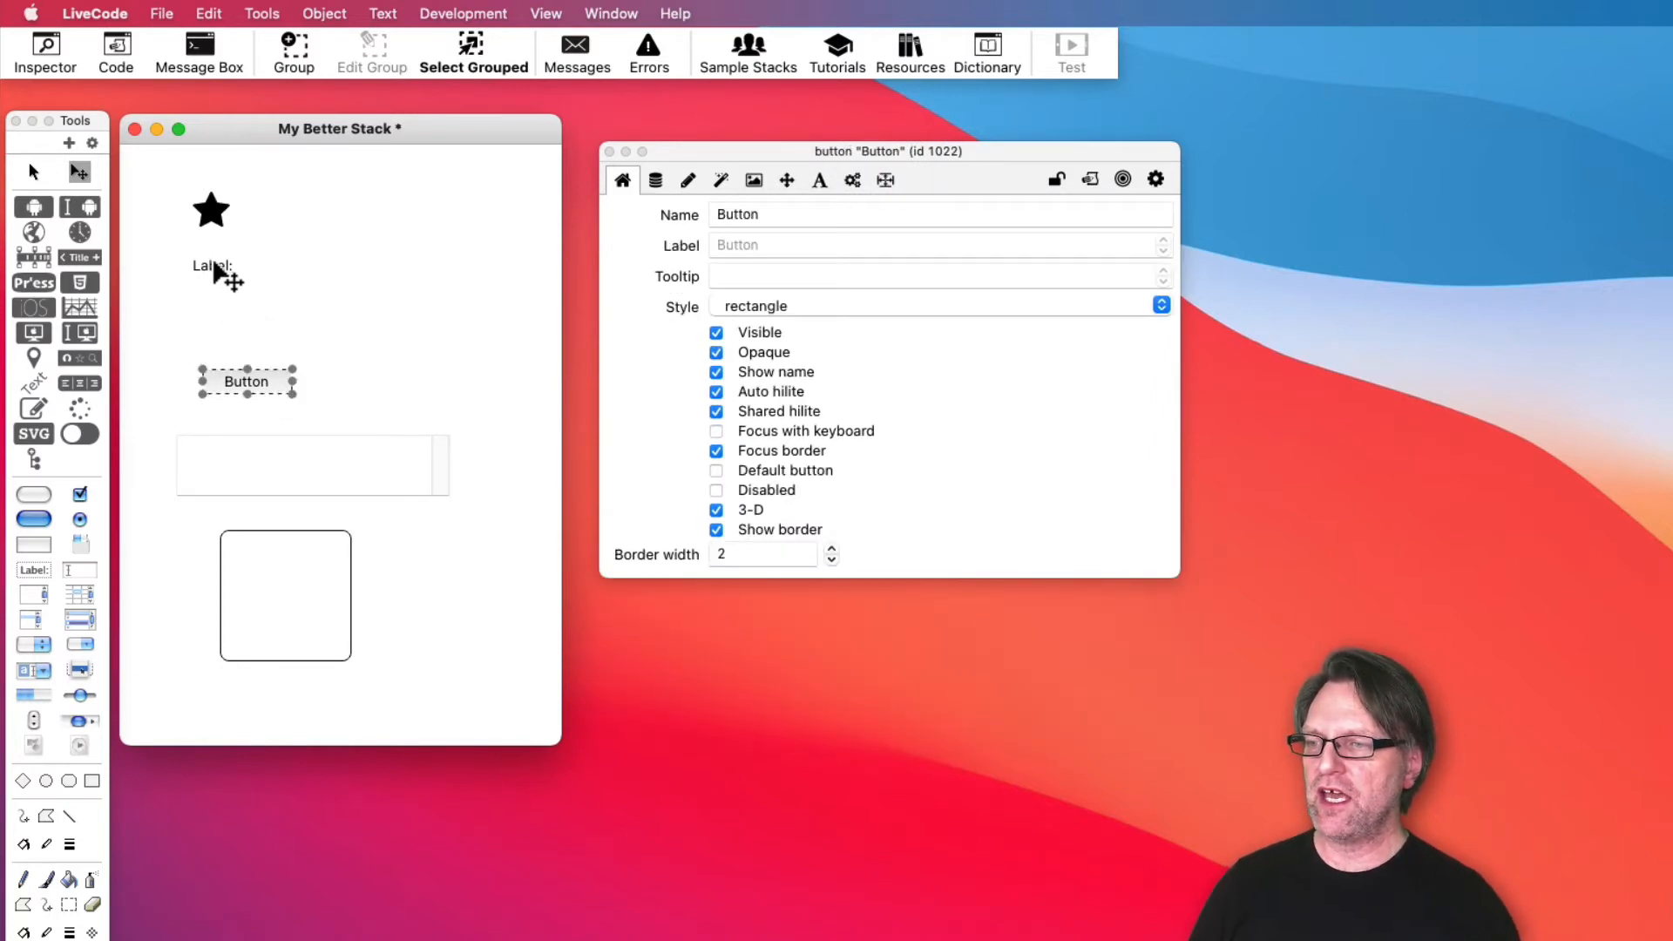
pyautogui.click(223, 270)
# Set the star SVG icon's normal color to red.
pyautogui.click(210, 212)
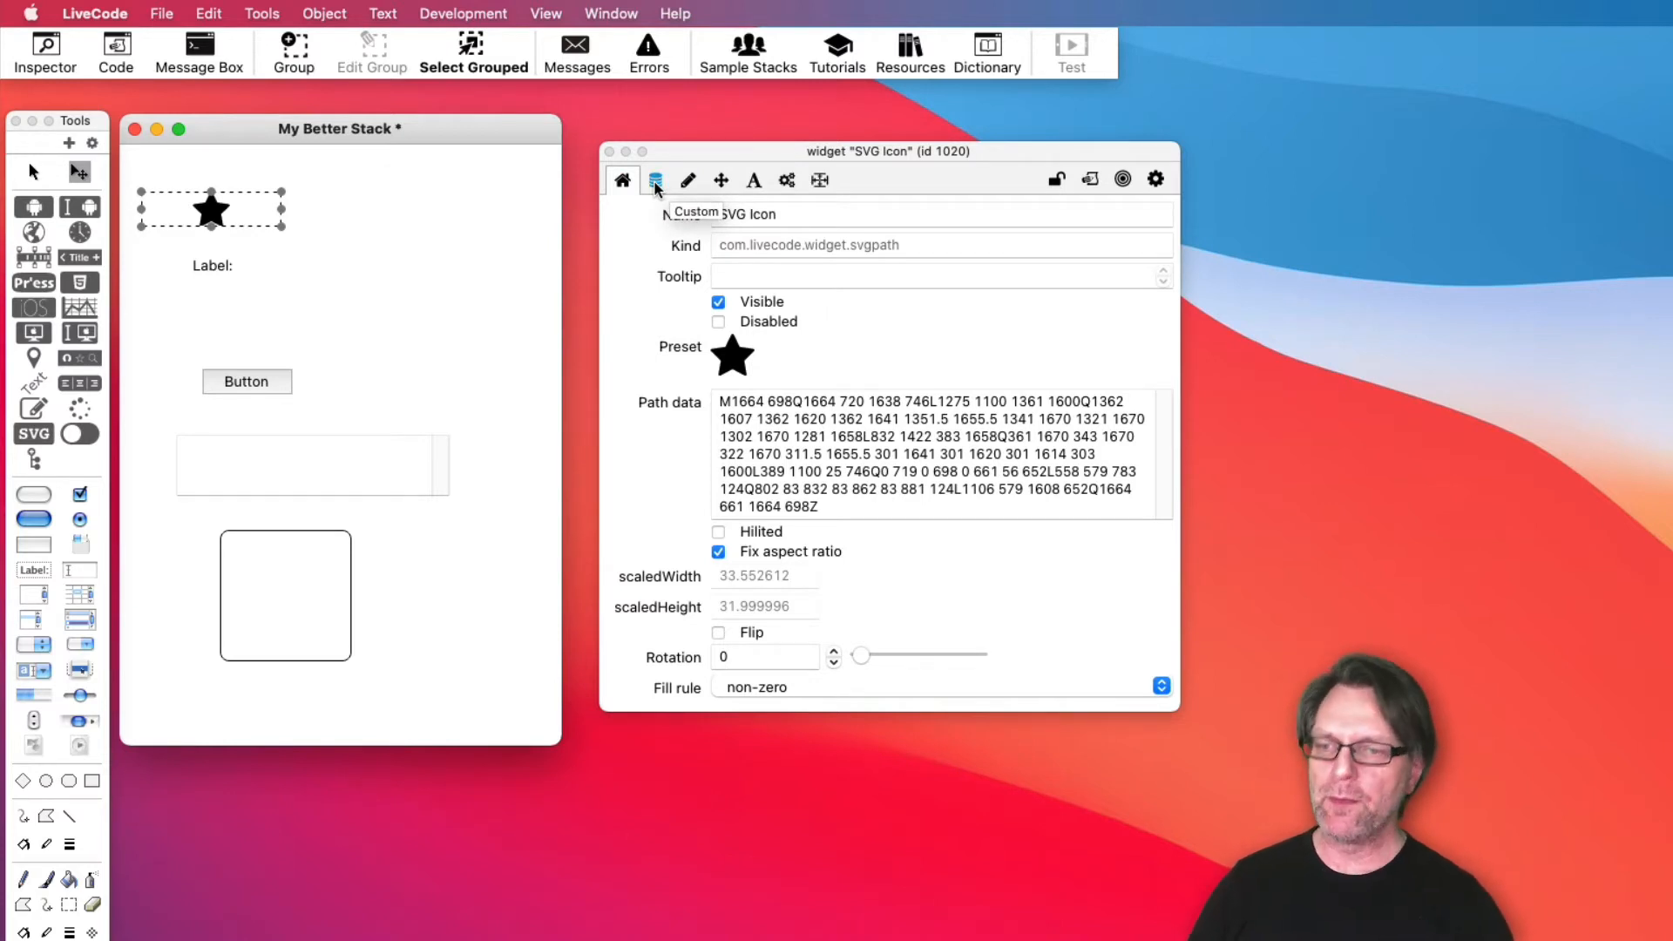
pyautogui.click(688, 182)
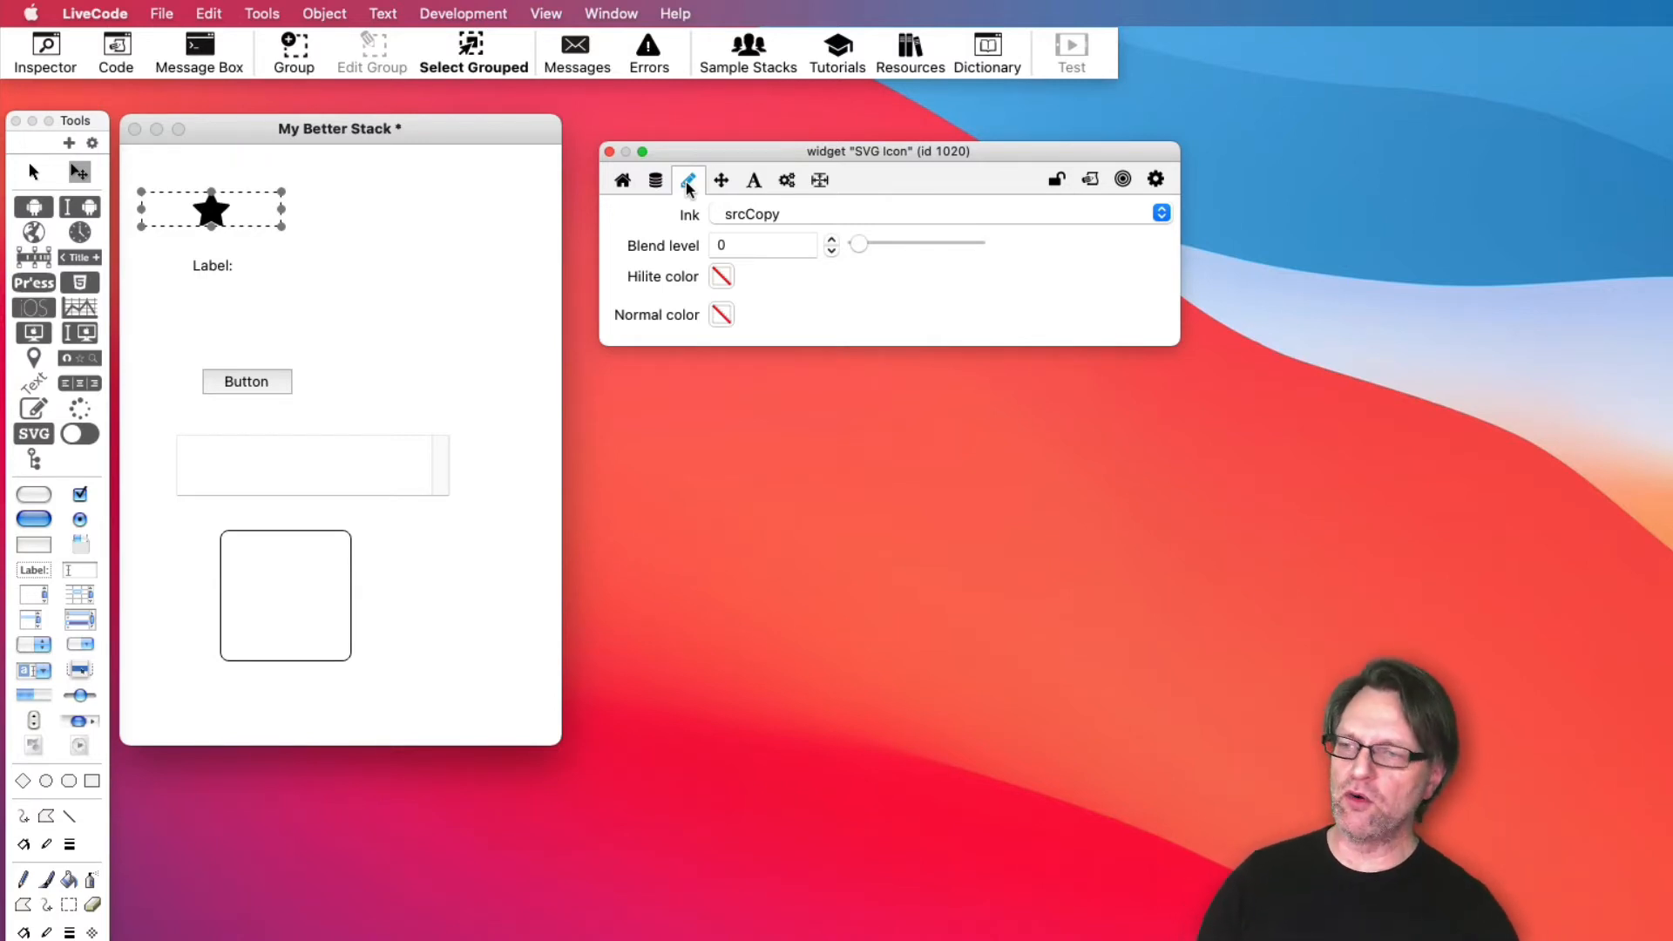
pyautogui.click(721, 315)
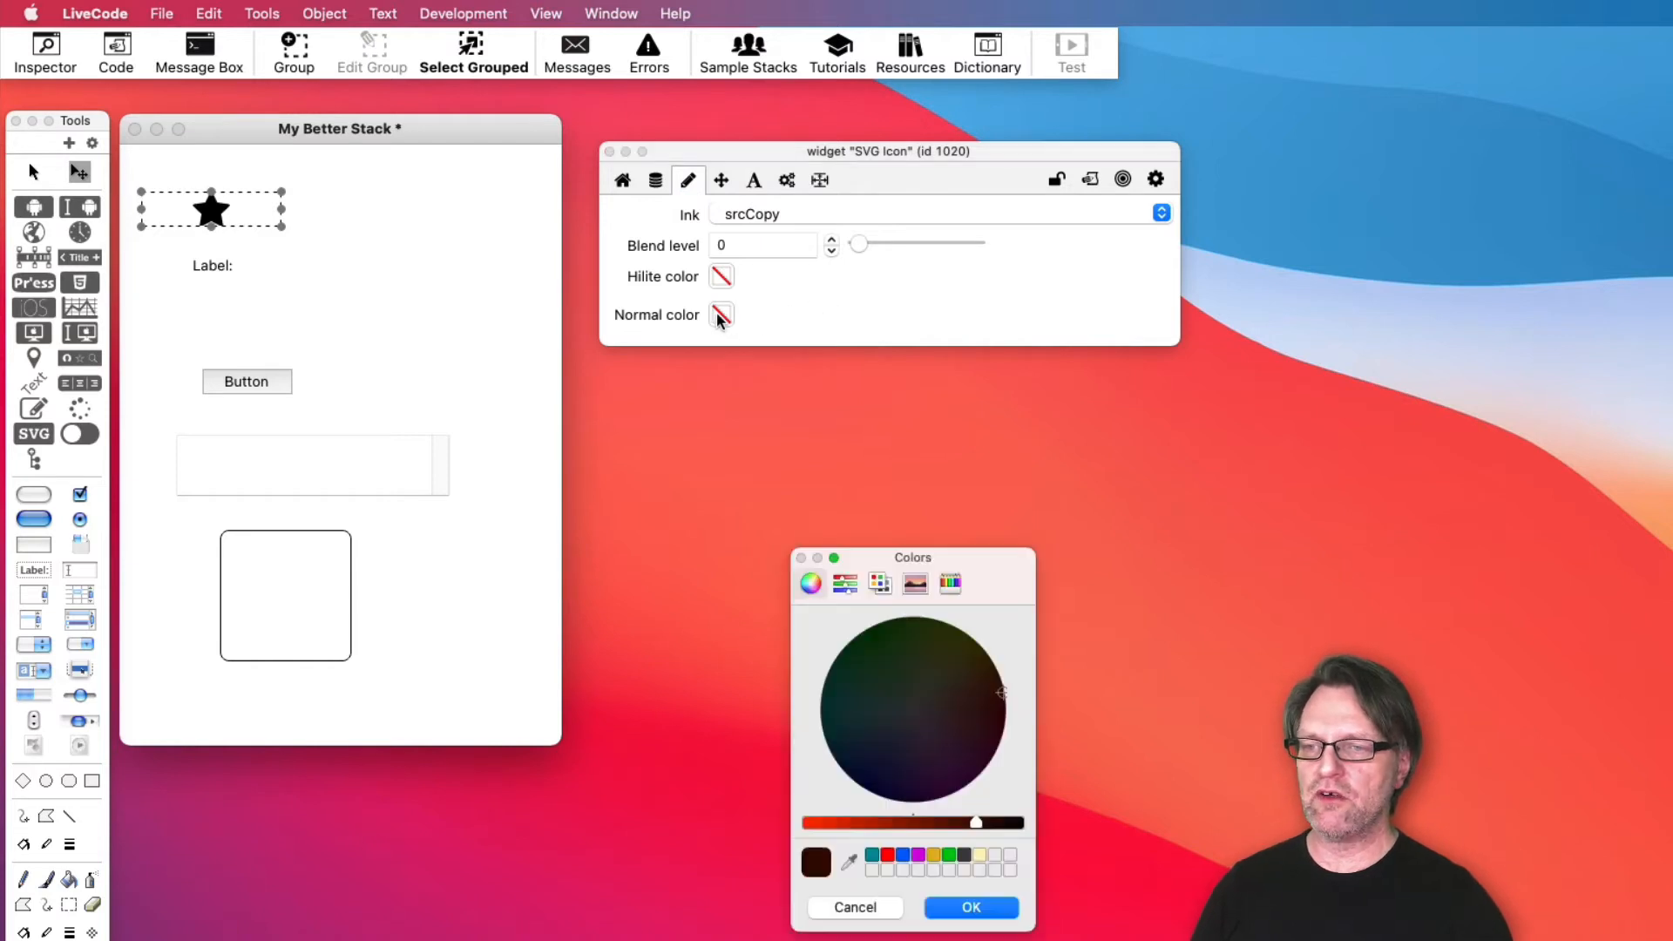
pyautogui.click(887, 855)
pyautogui.click(993, 916)
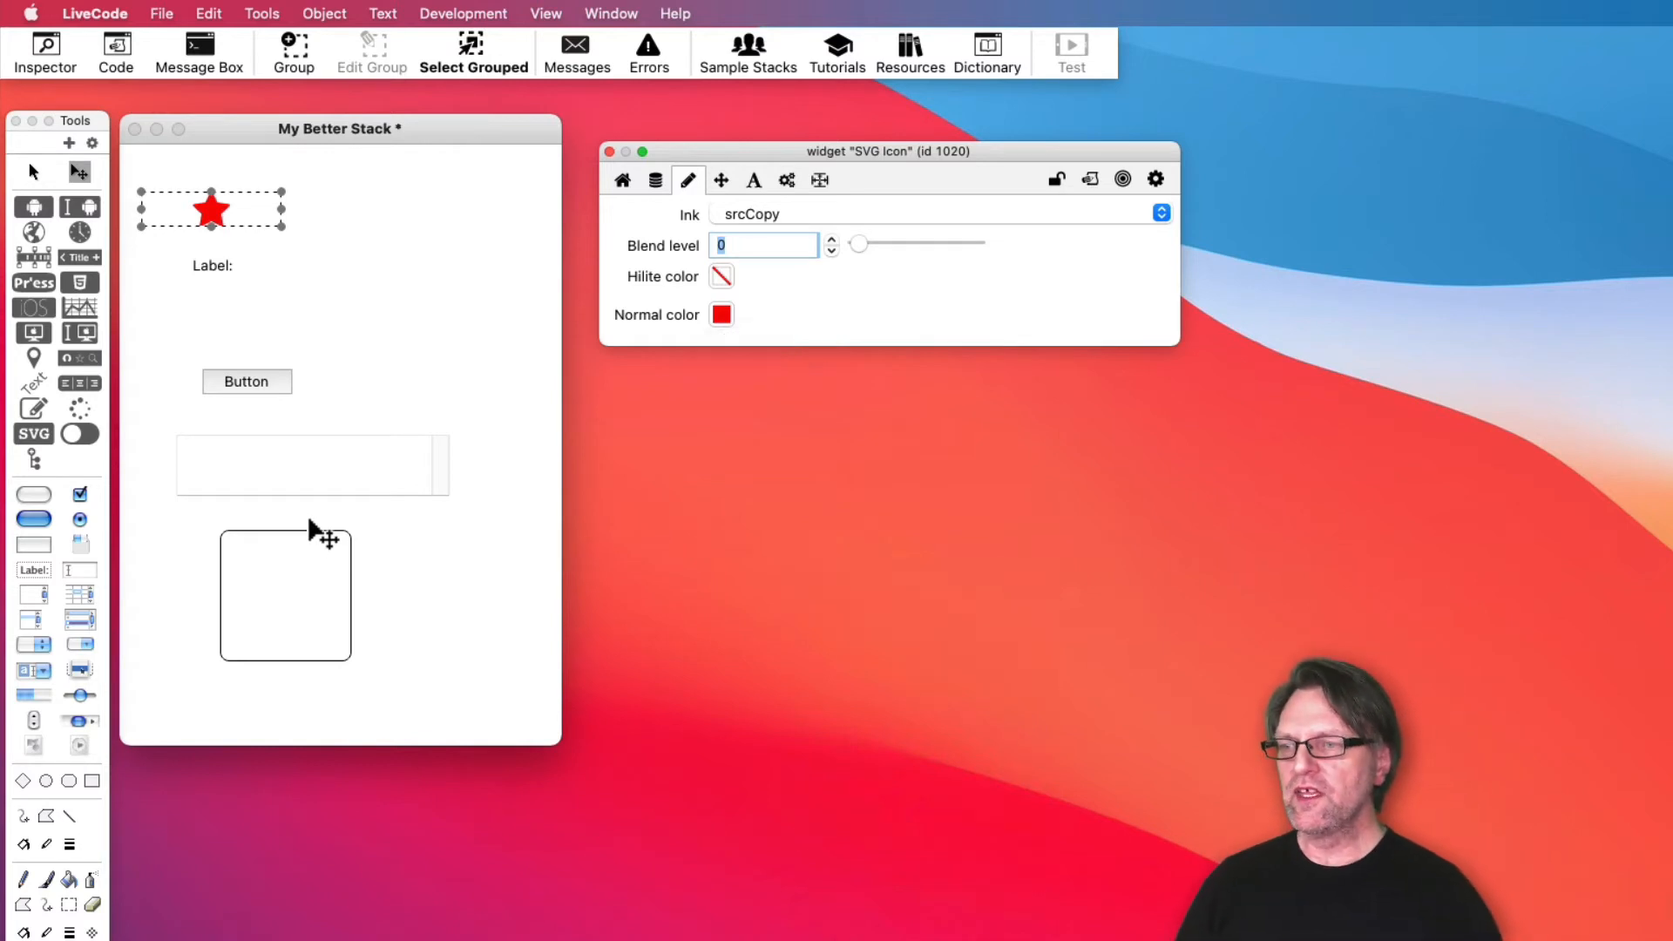
# Review the label's color properties and the button's color, icon, effects and position properties.
pyautogui.click(223, 277)
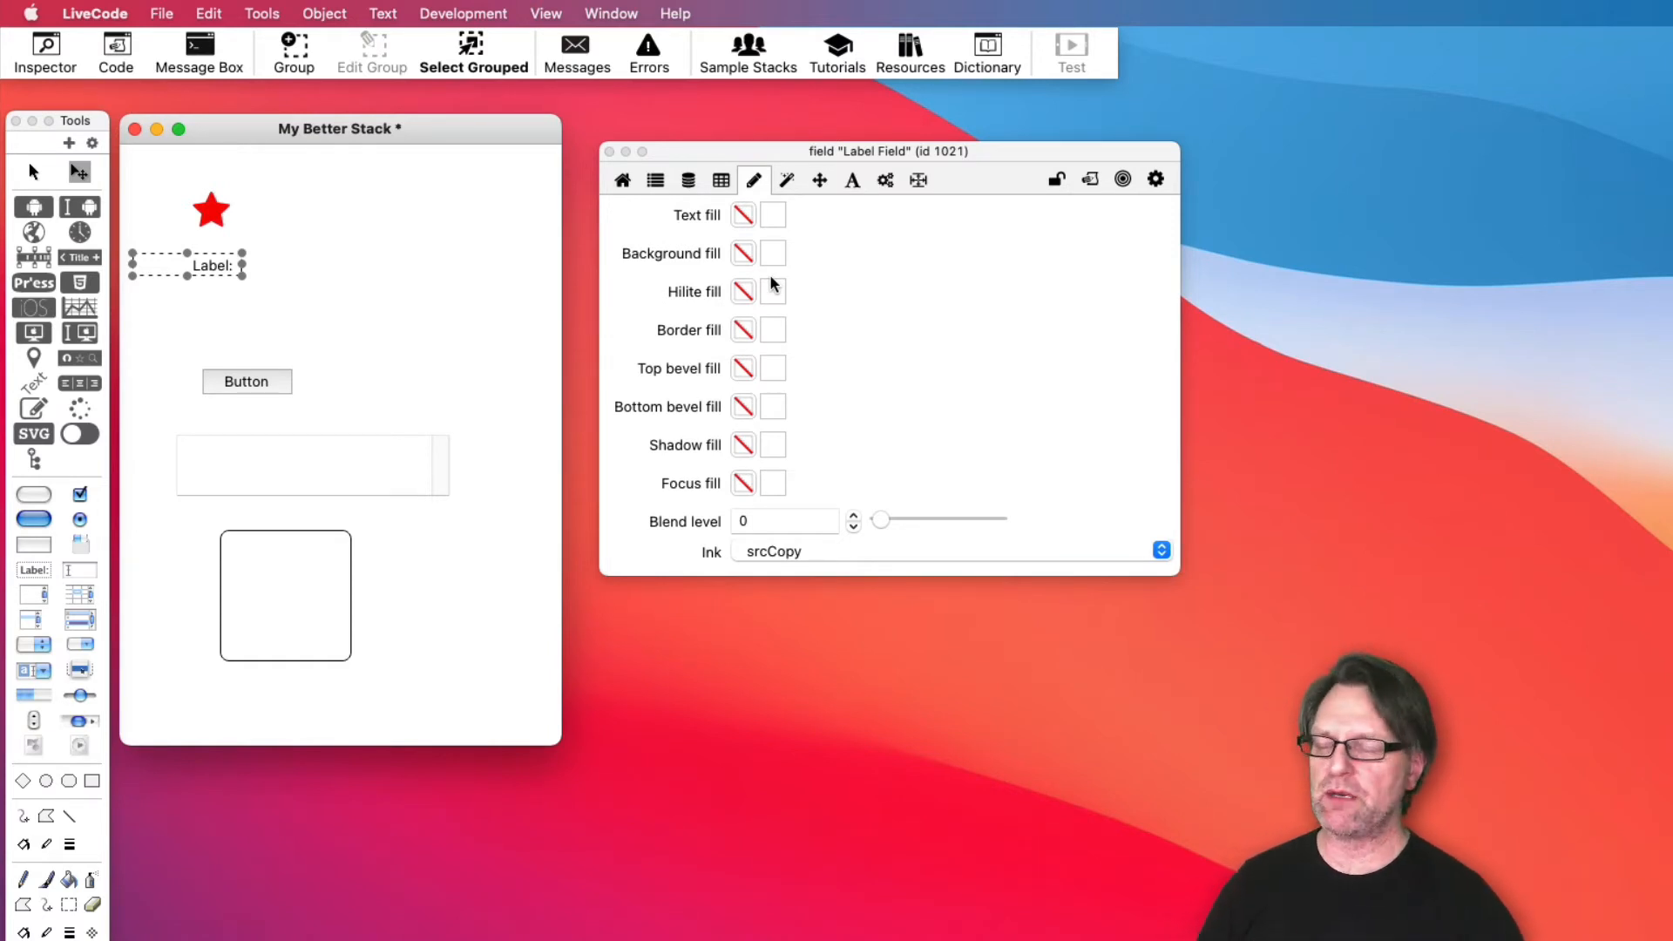
pyautogui.click(245, 383)
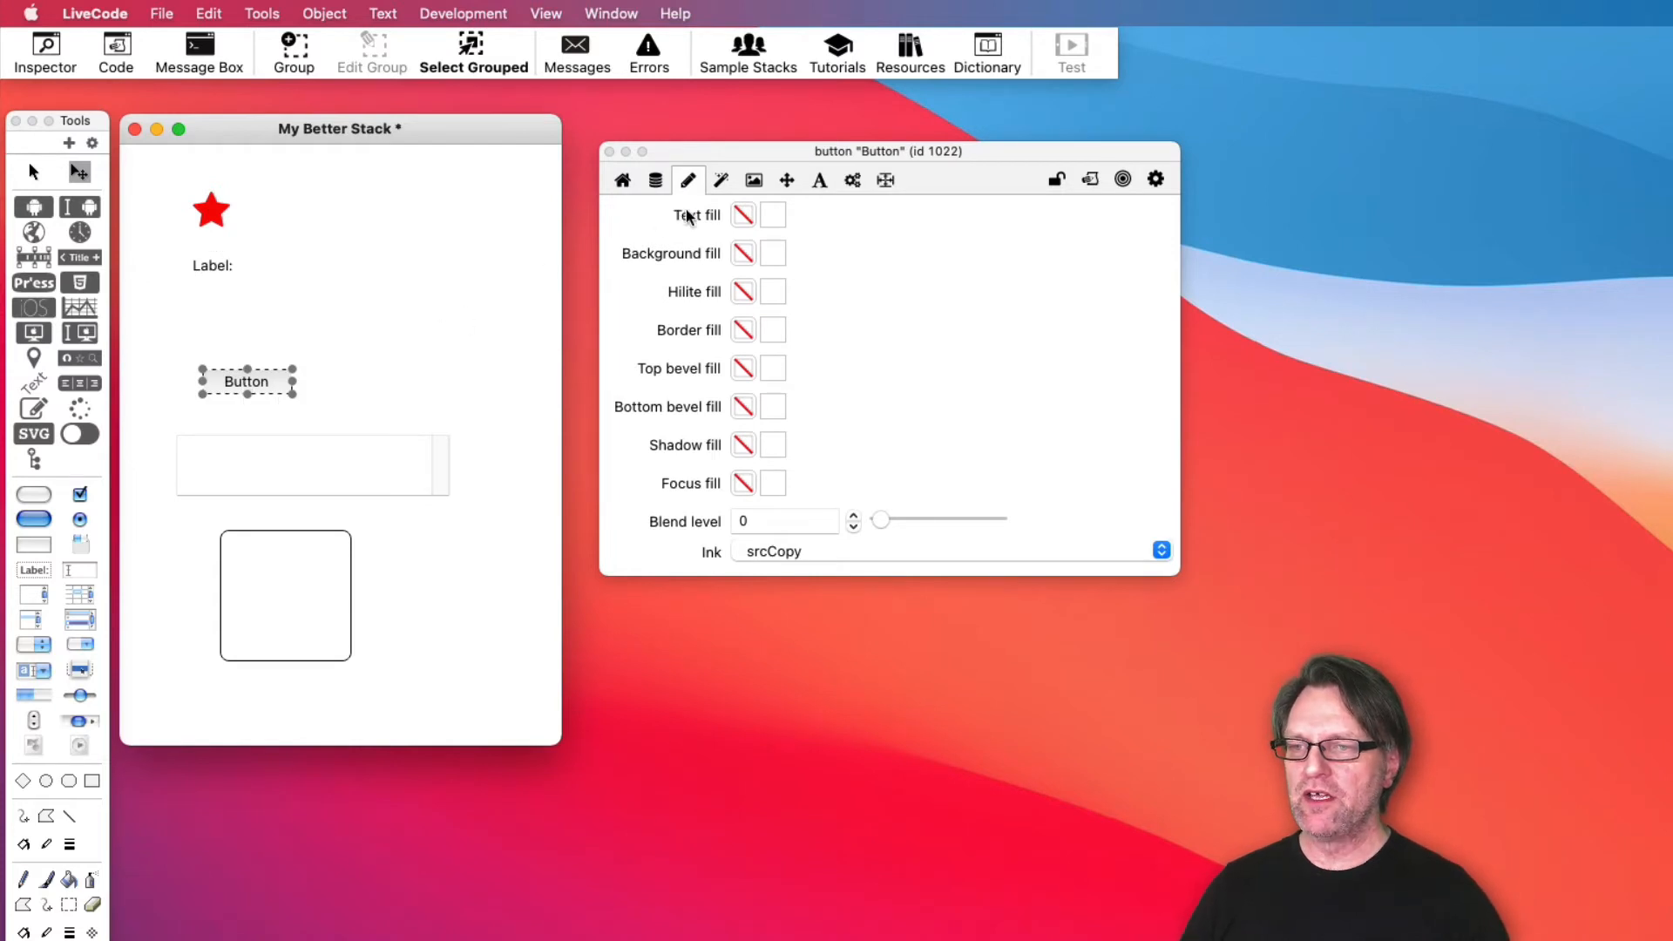
pyautogui.click(754, 180)
pyautogui.click(755, 180)
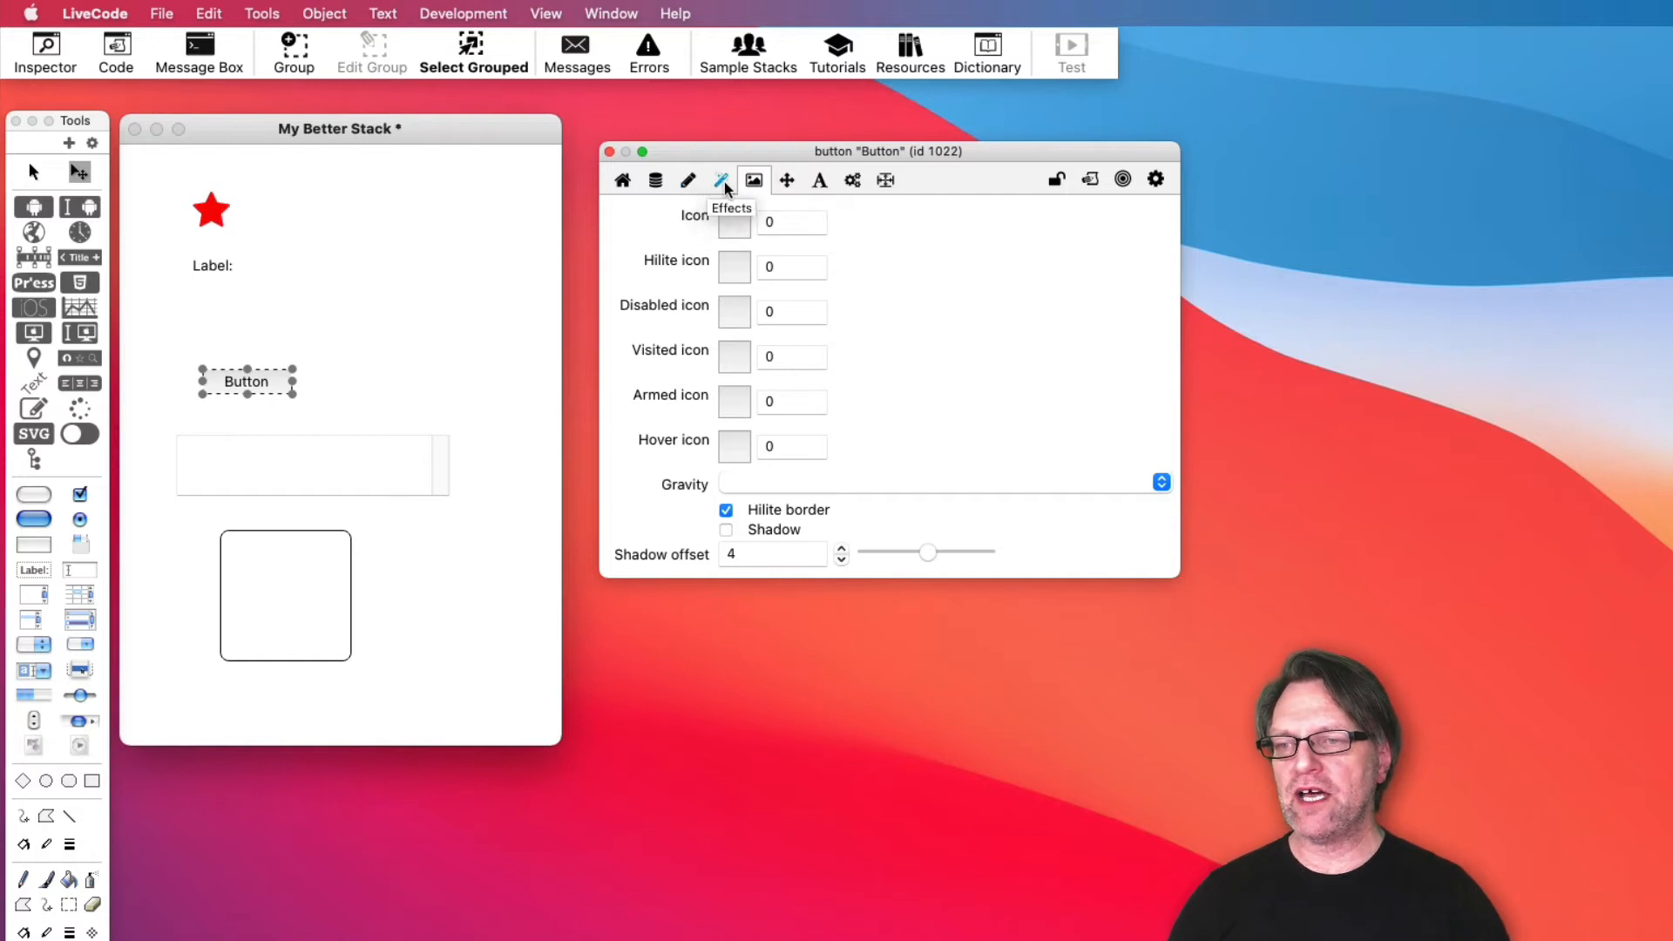
pyautogui.click(722, 181)
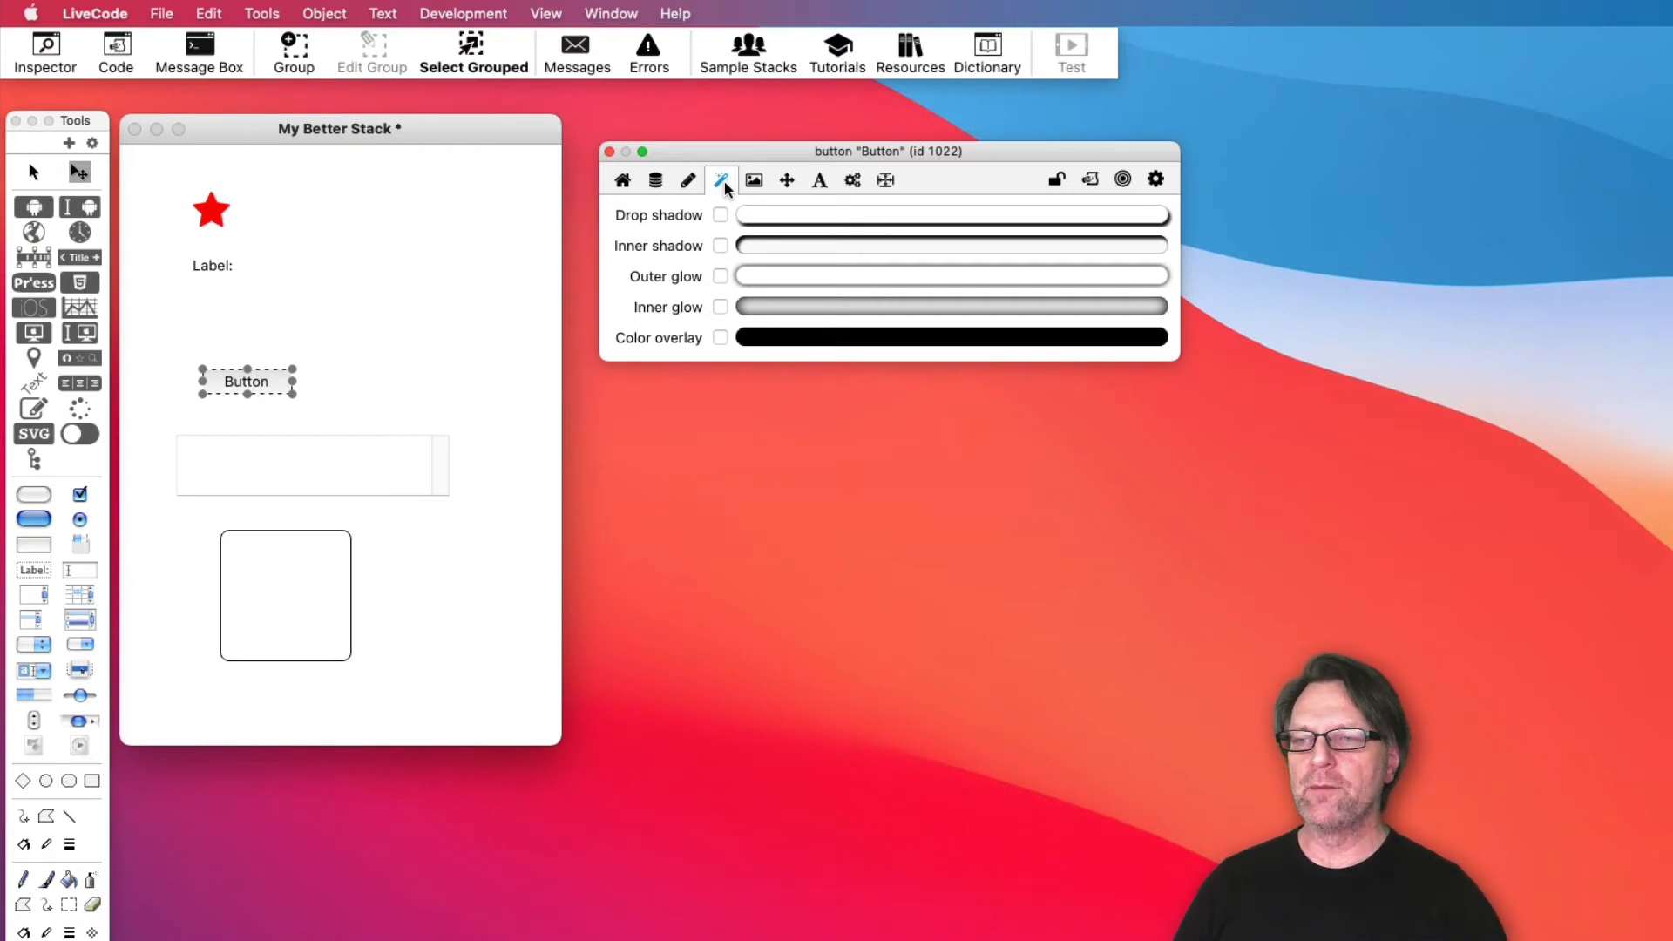
pyautogui.click(791, 183)
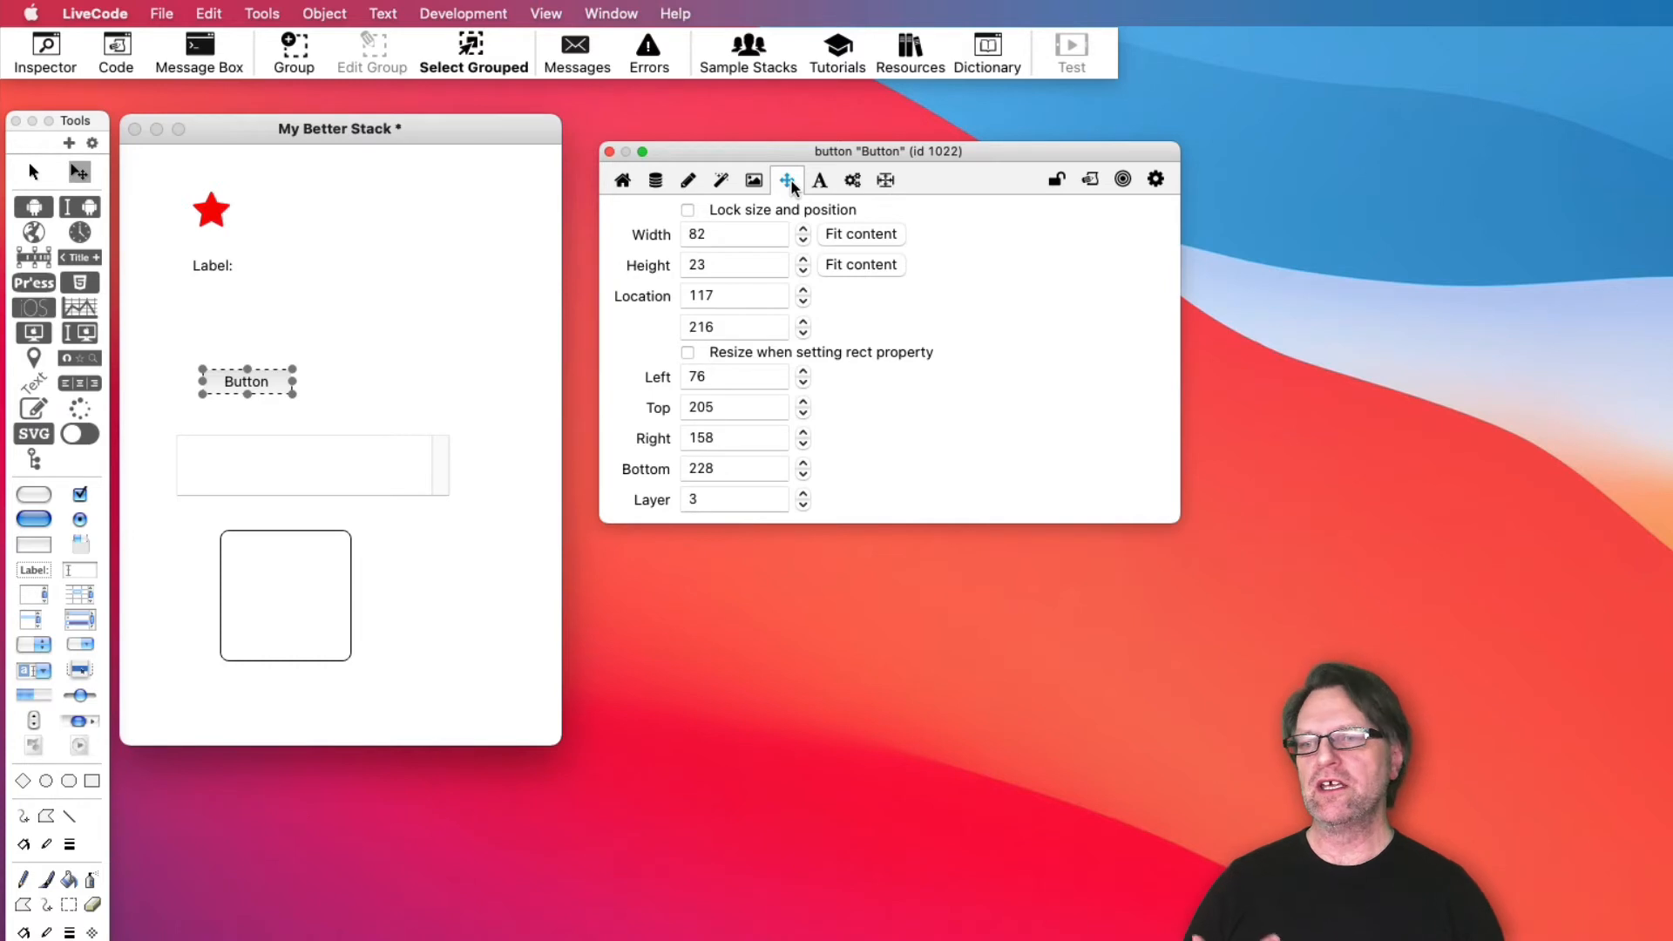
# Set the rounded rectangle's width and height to 100 each.
pyautogui.click(274, 661)
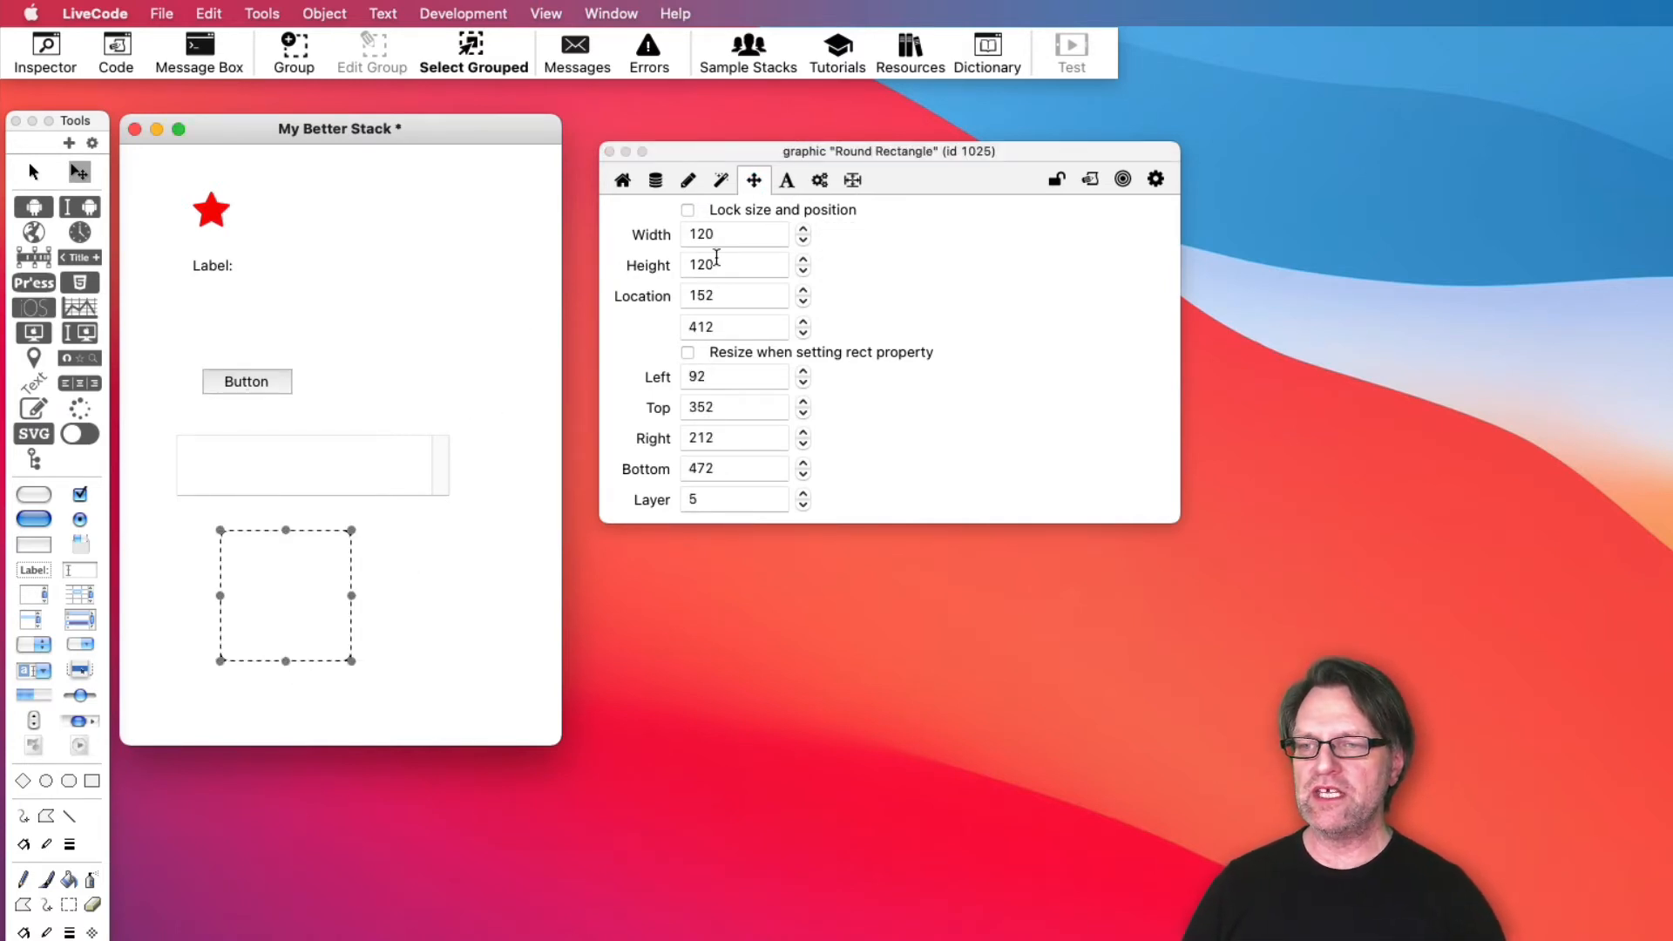
pyautogui.click(697, 235)
pyautogui.write('100')
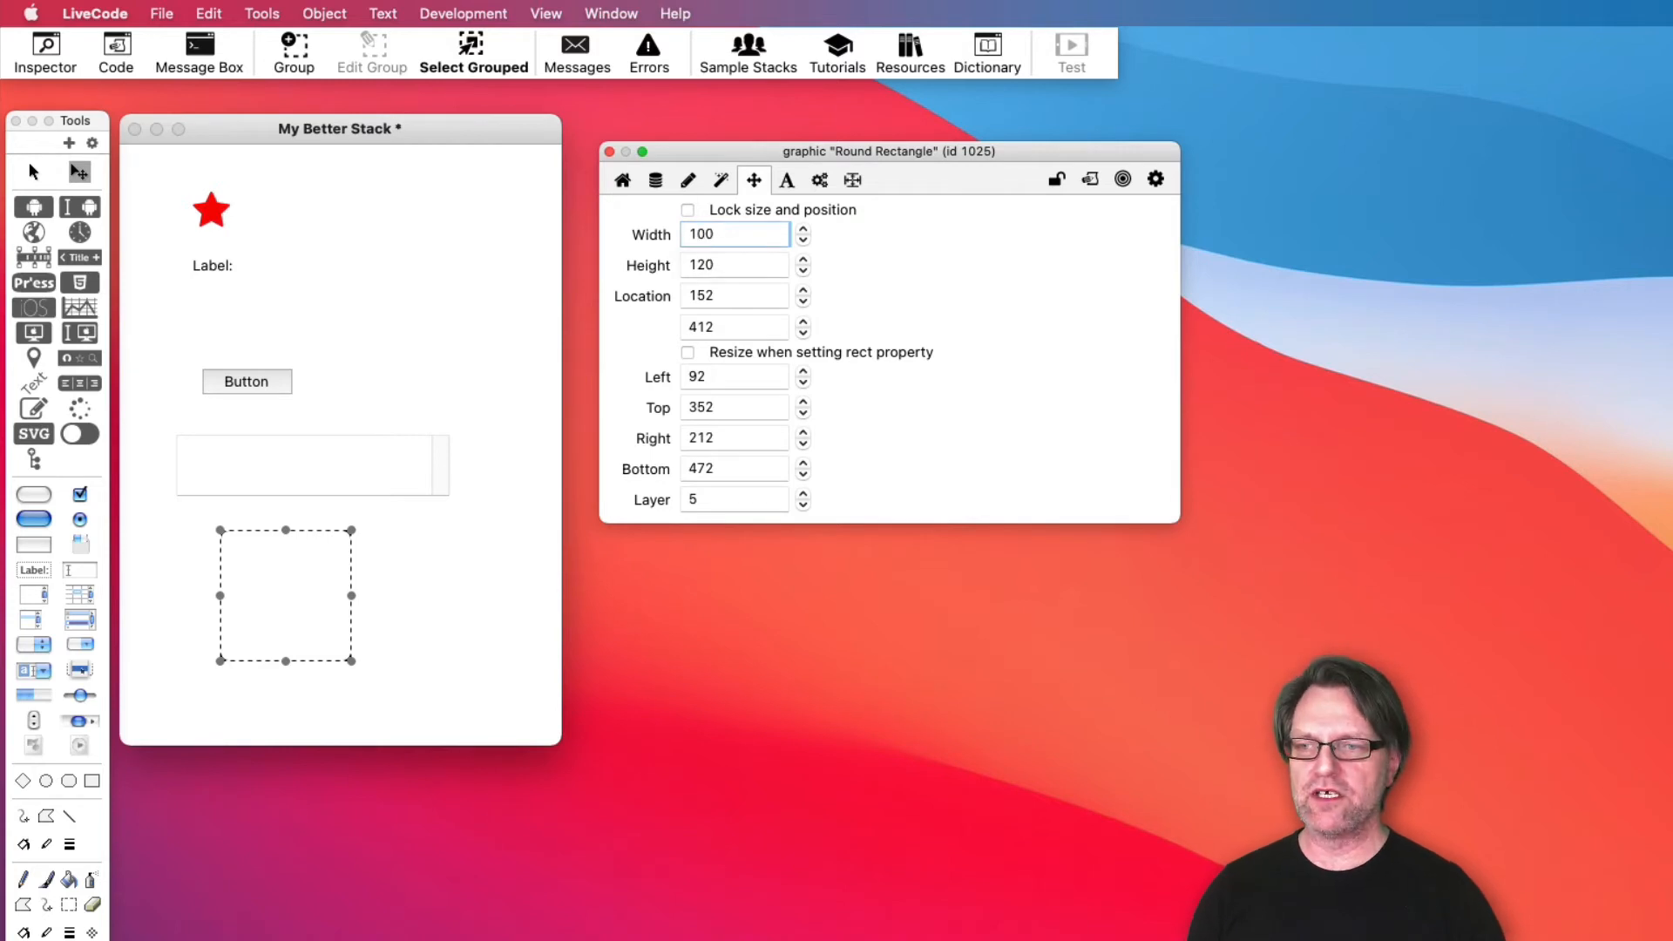
pyautogui.press('Tab')
pyautogui.write('00')
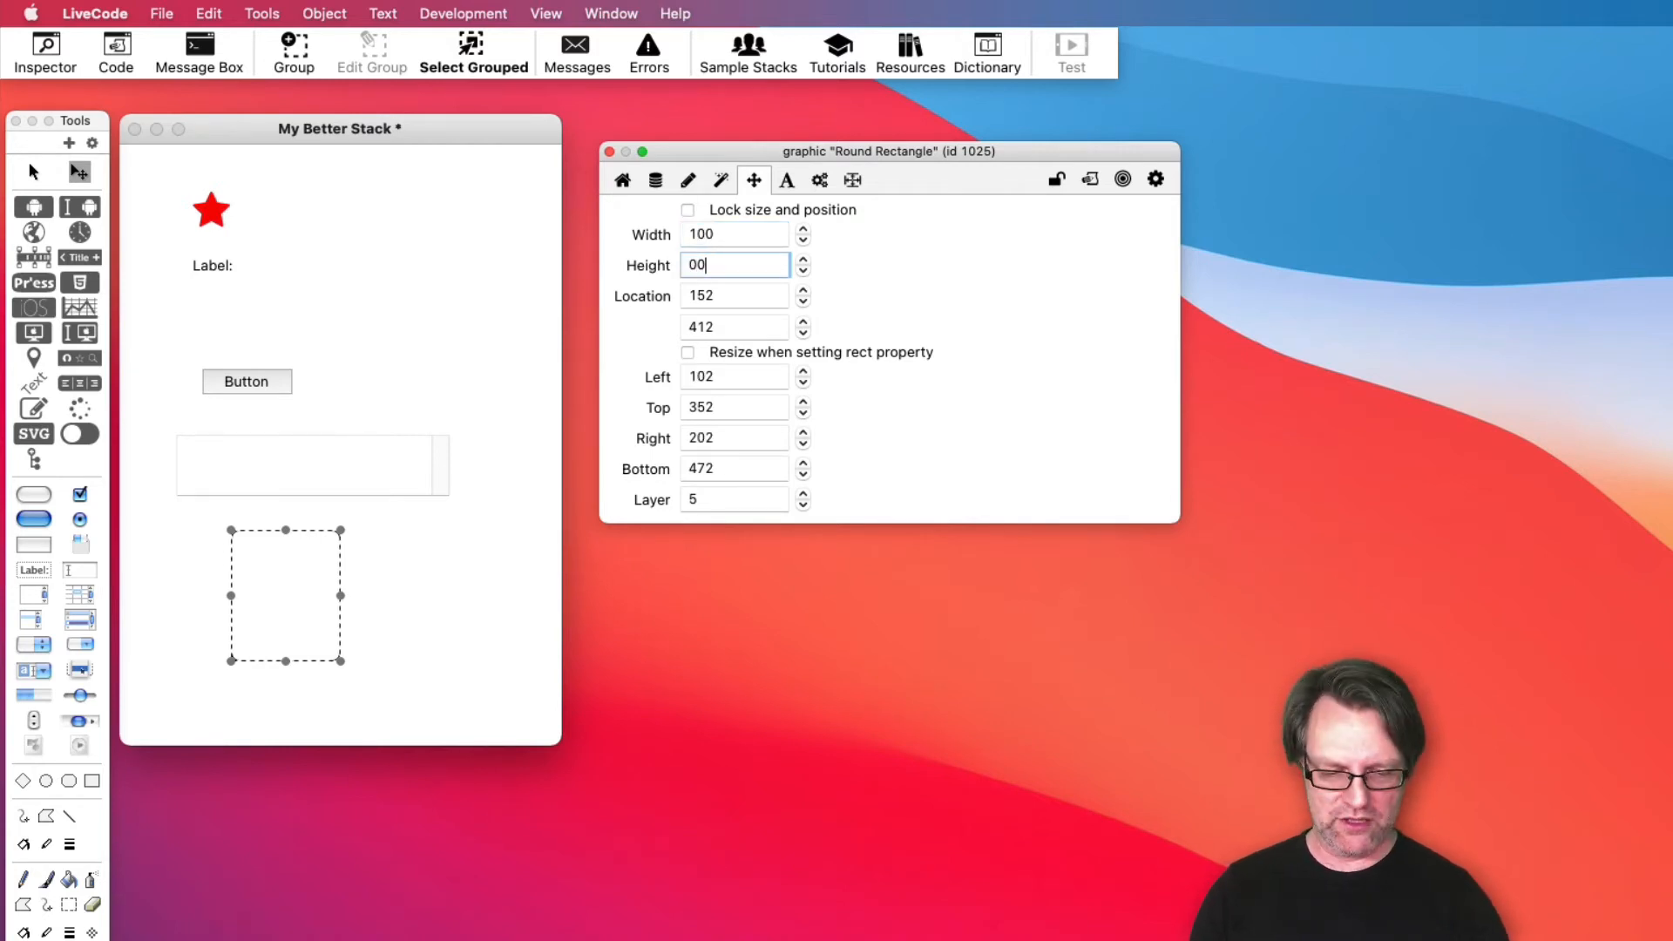
pyautogui.press('BackSpace')
pyautogui.press('BackSpace')
pyautogui.write('100')
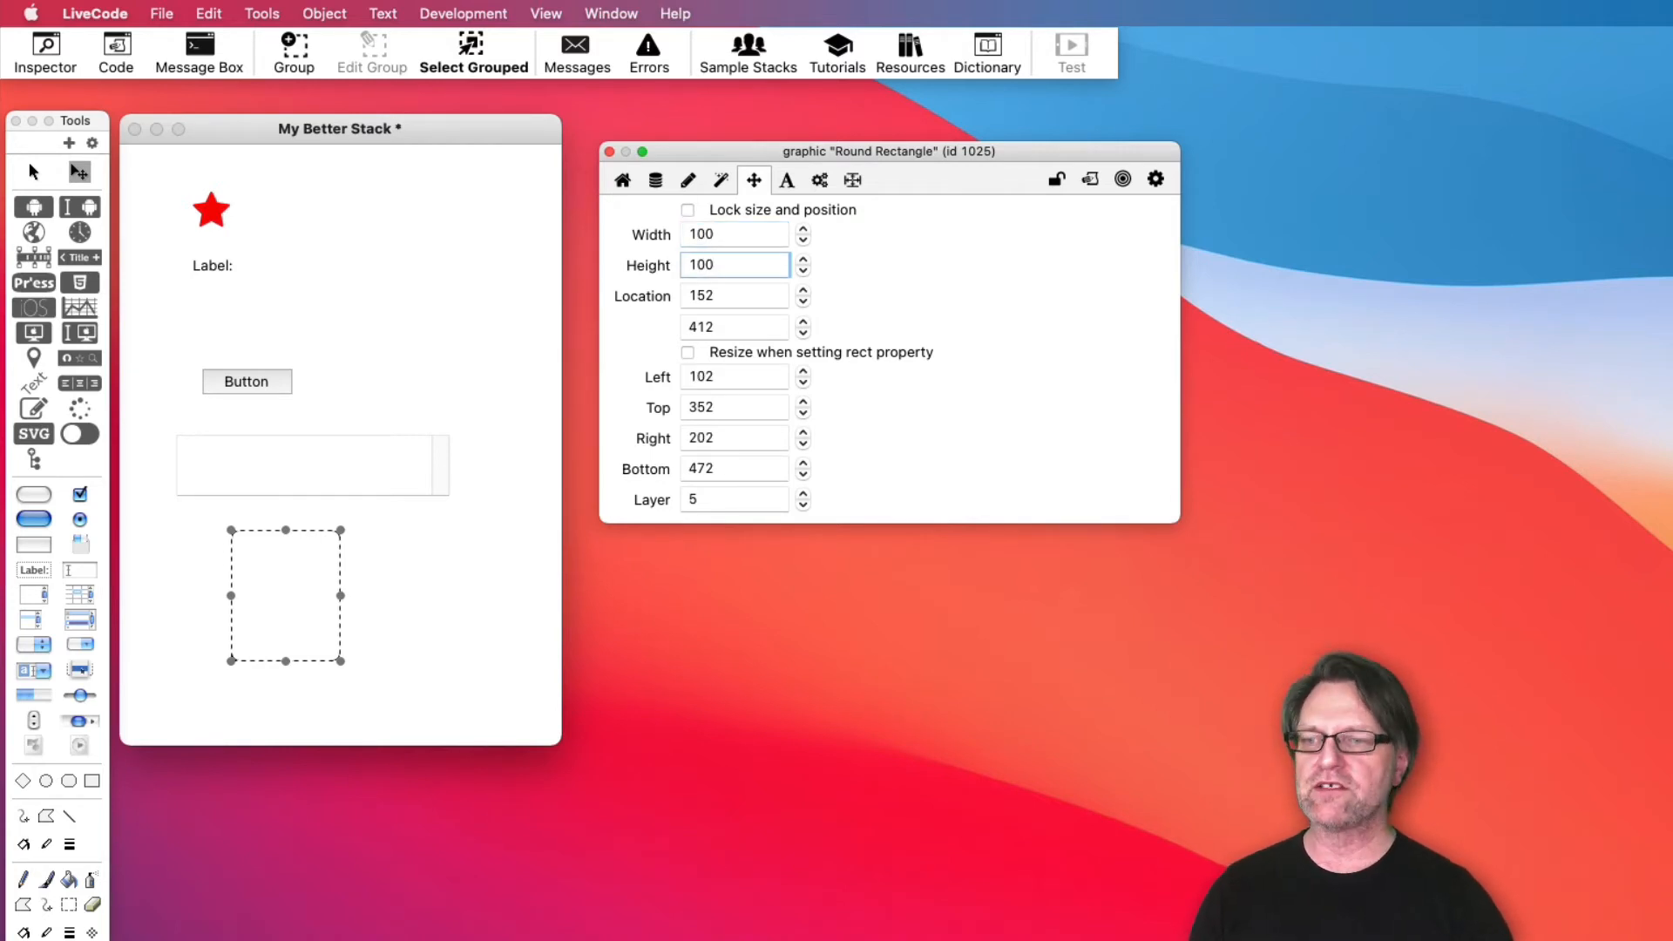
pyautogui.press('Tab')
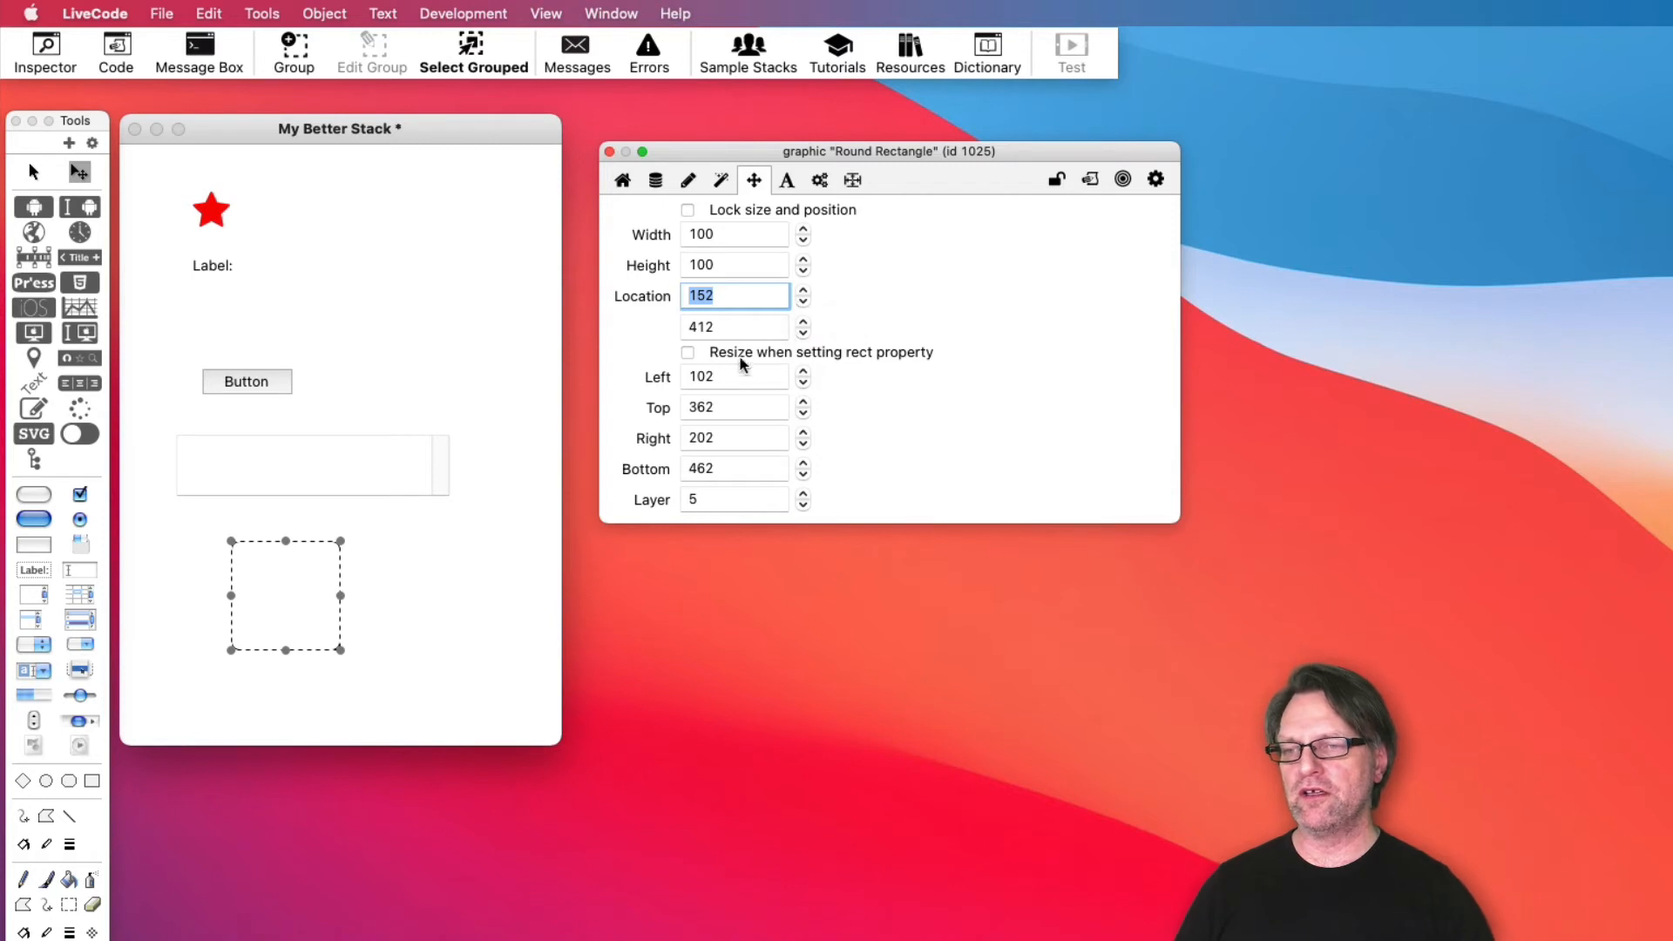
# Position the rounded rectangle with its left edge at 50 and its top edge at 350.
pyautogui.click(720, 377)
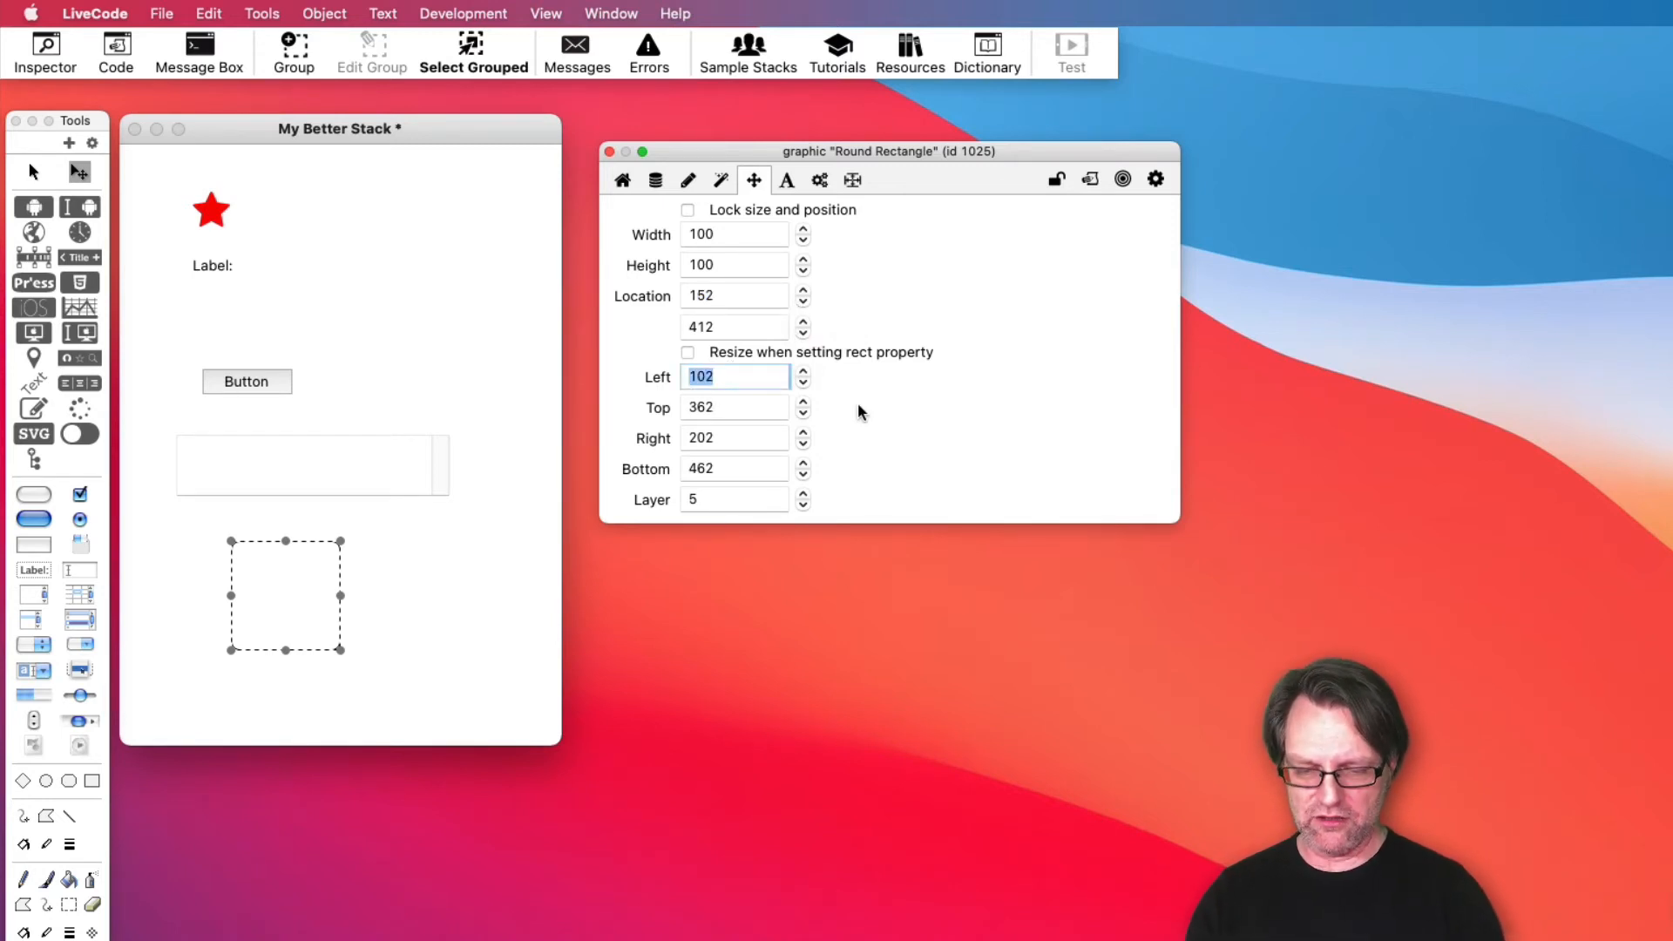
pyautogui.write('50')
pyautogui.press('Tab')
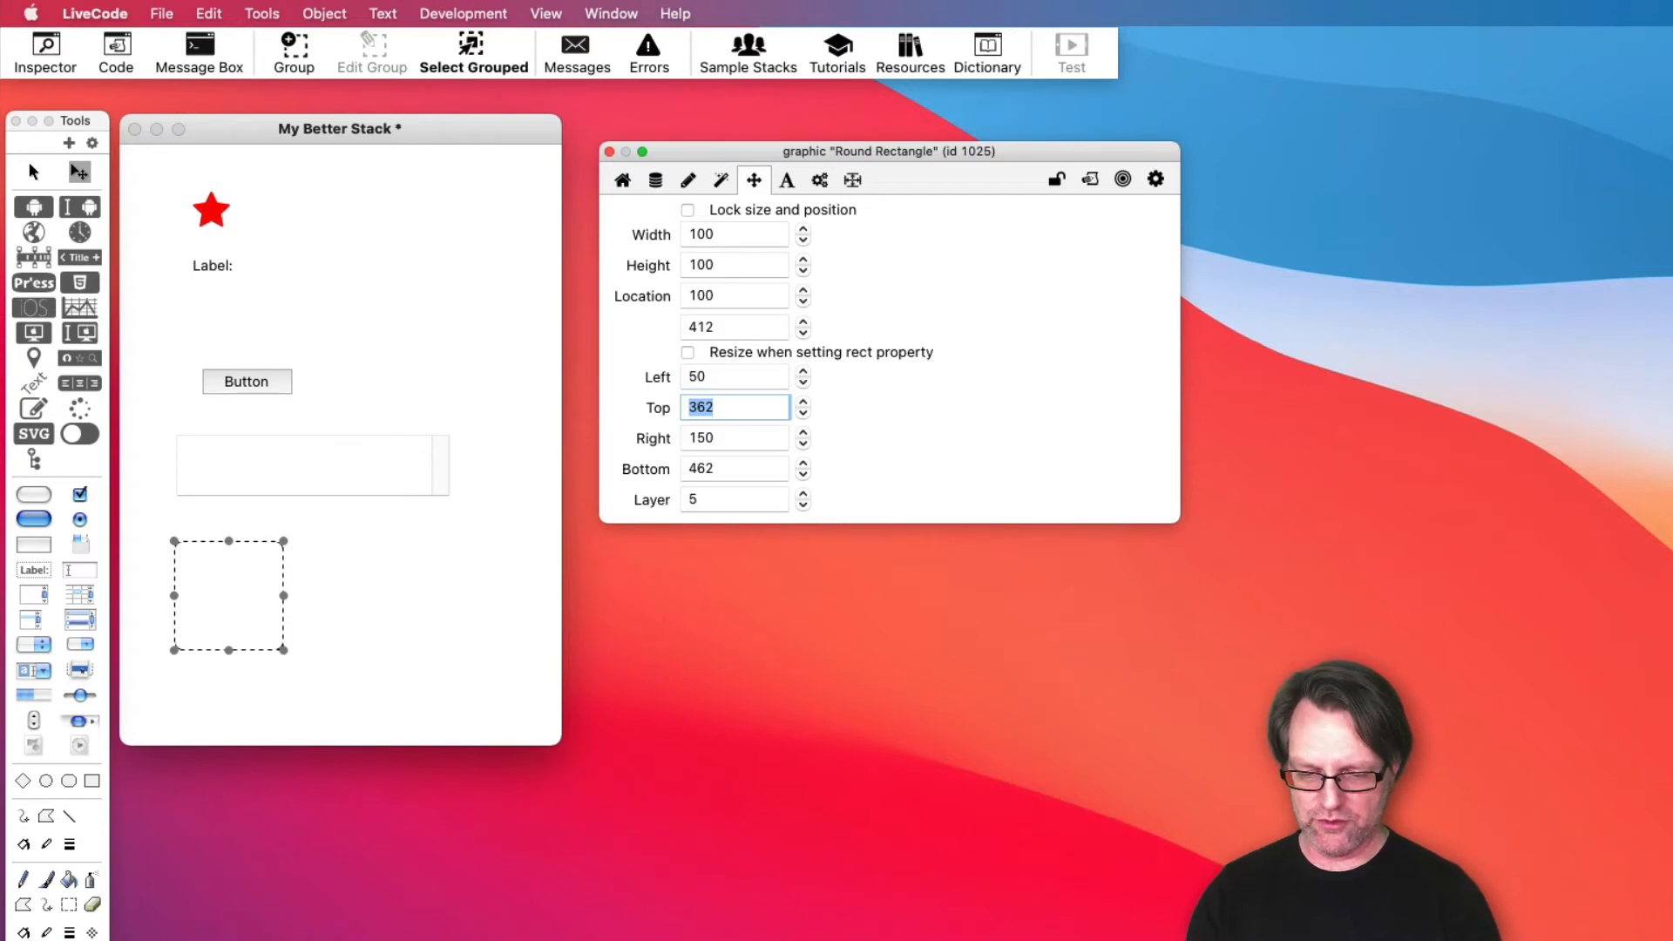
pyautogui.write('350')
pyautogui.press('Tab')
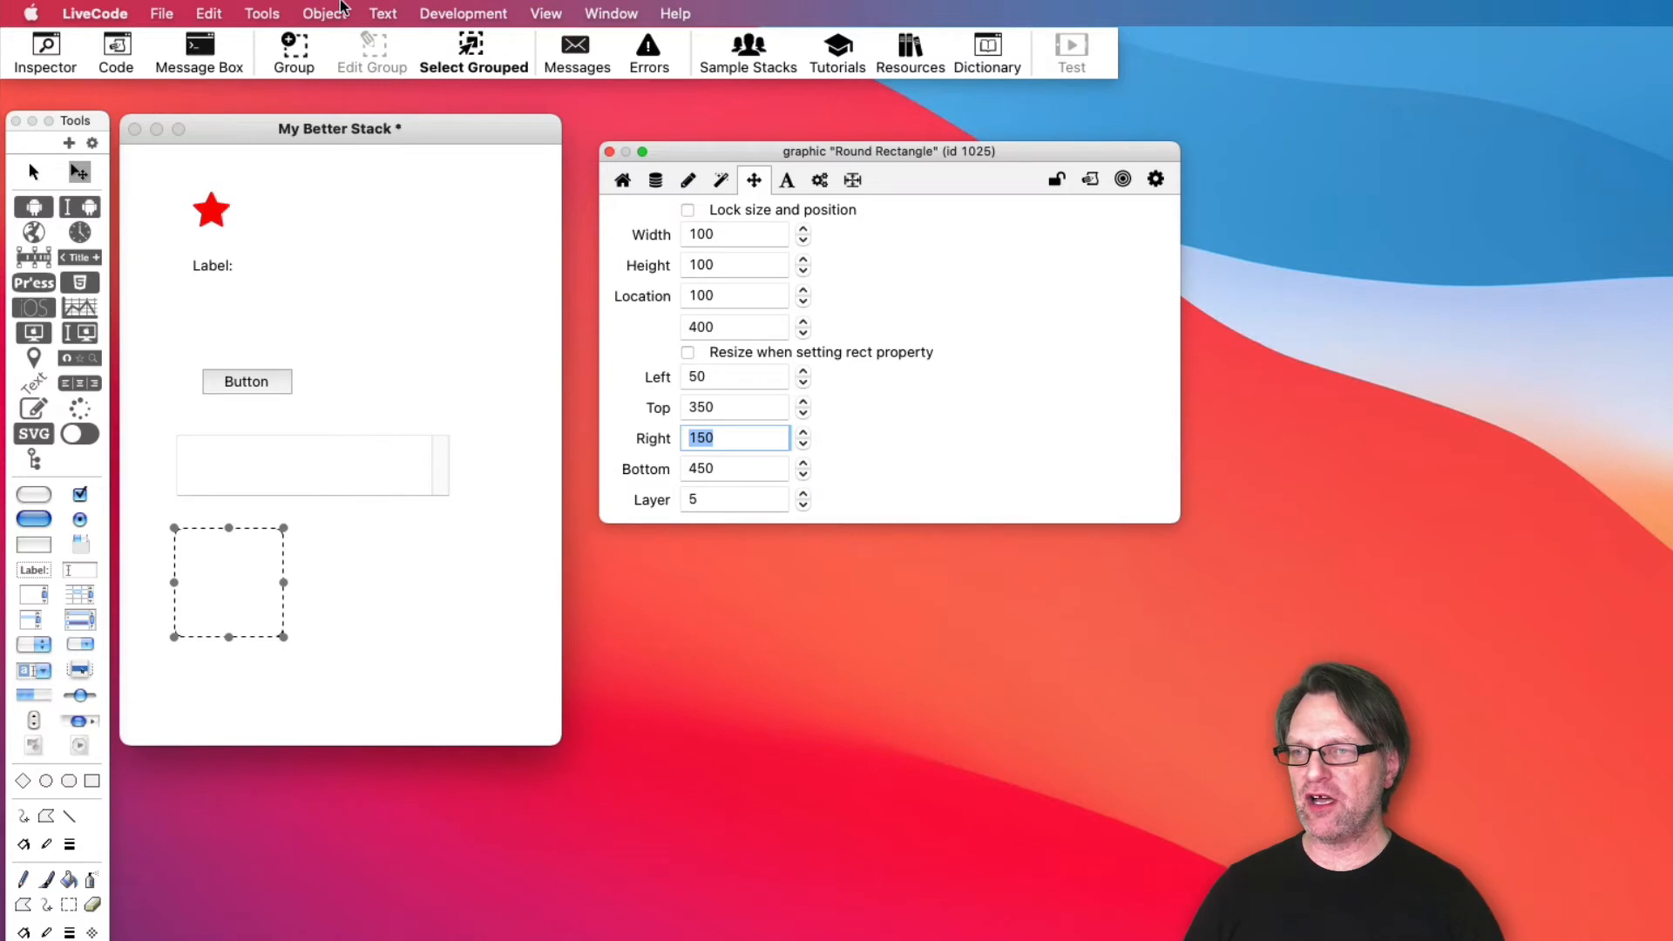
# Bring the rounded rectangle to the front of the layer order.
pyautogui.click(344, 11)
pyautogui.click(389, 636)
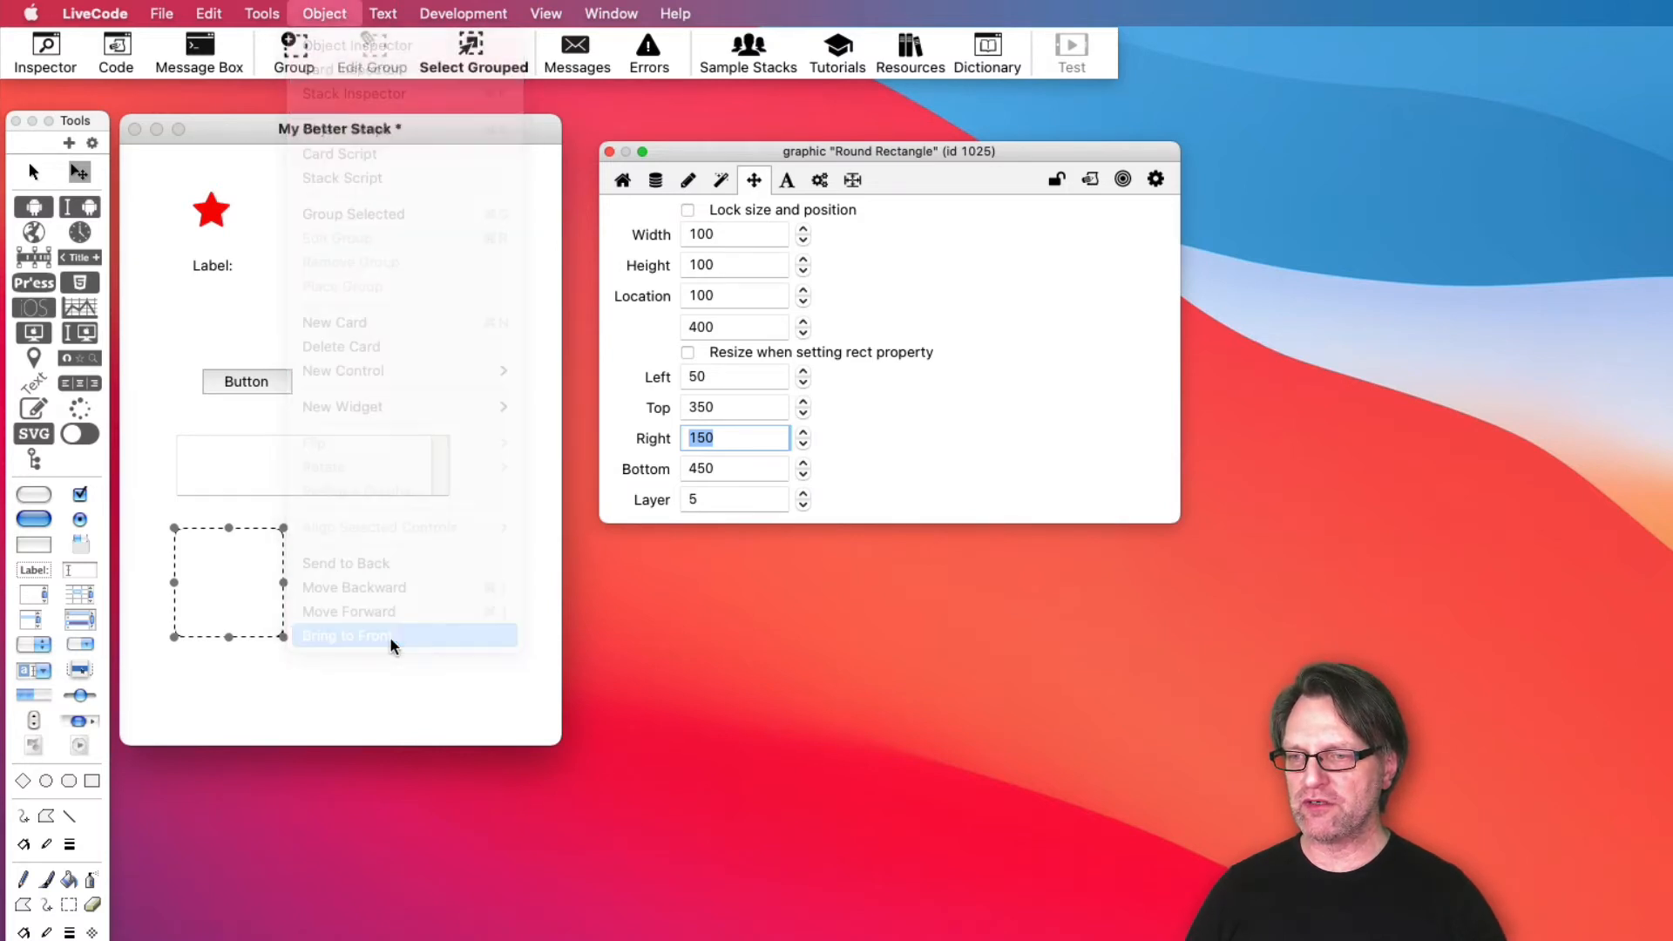
pyautogui.click(393, 643)
pyautogui.click(281, 587)
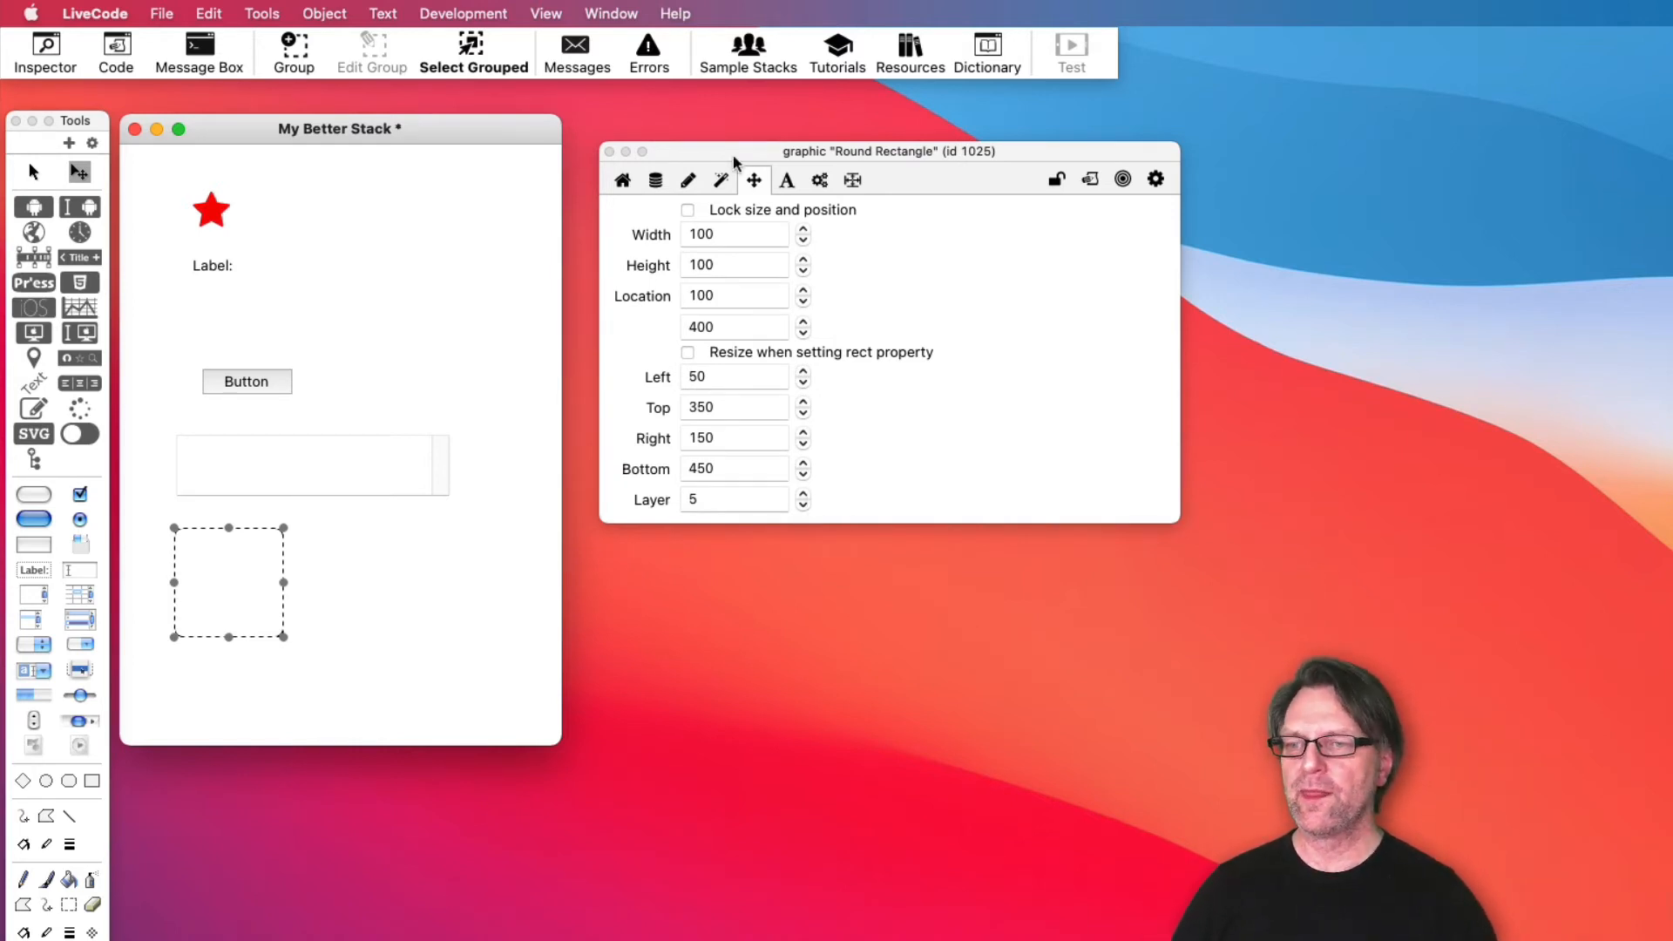
# Enlarge the label field to about twice its width and height and center its text.
pyautogui.click(788, 183)
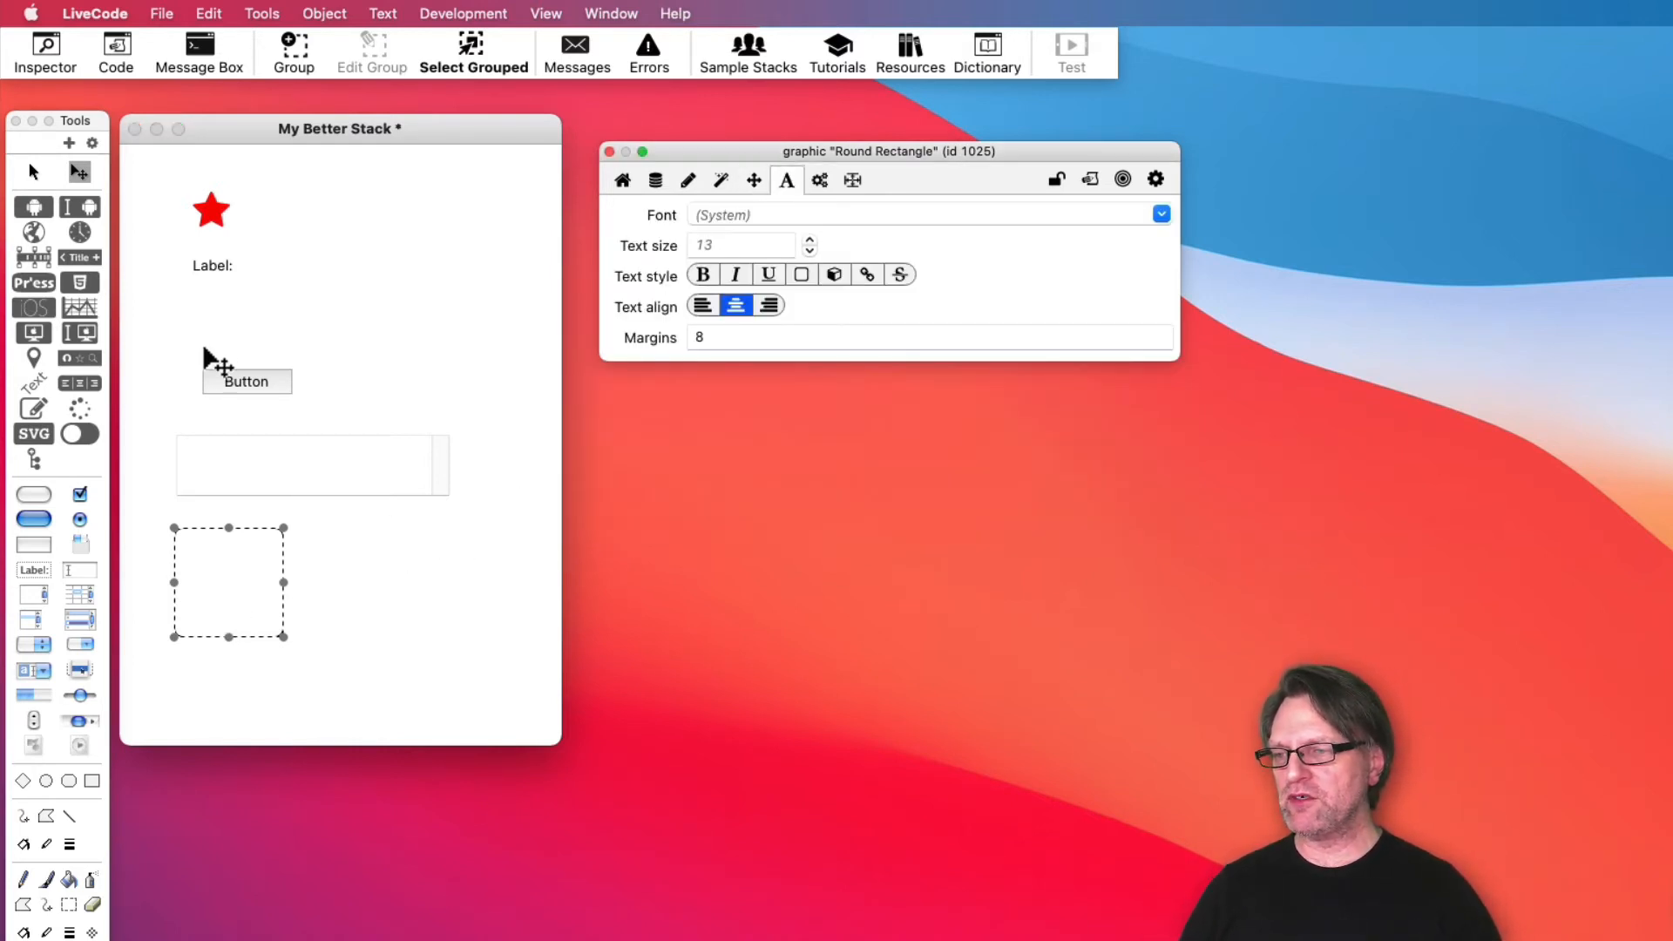
pyautogui.click(223, 272)
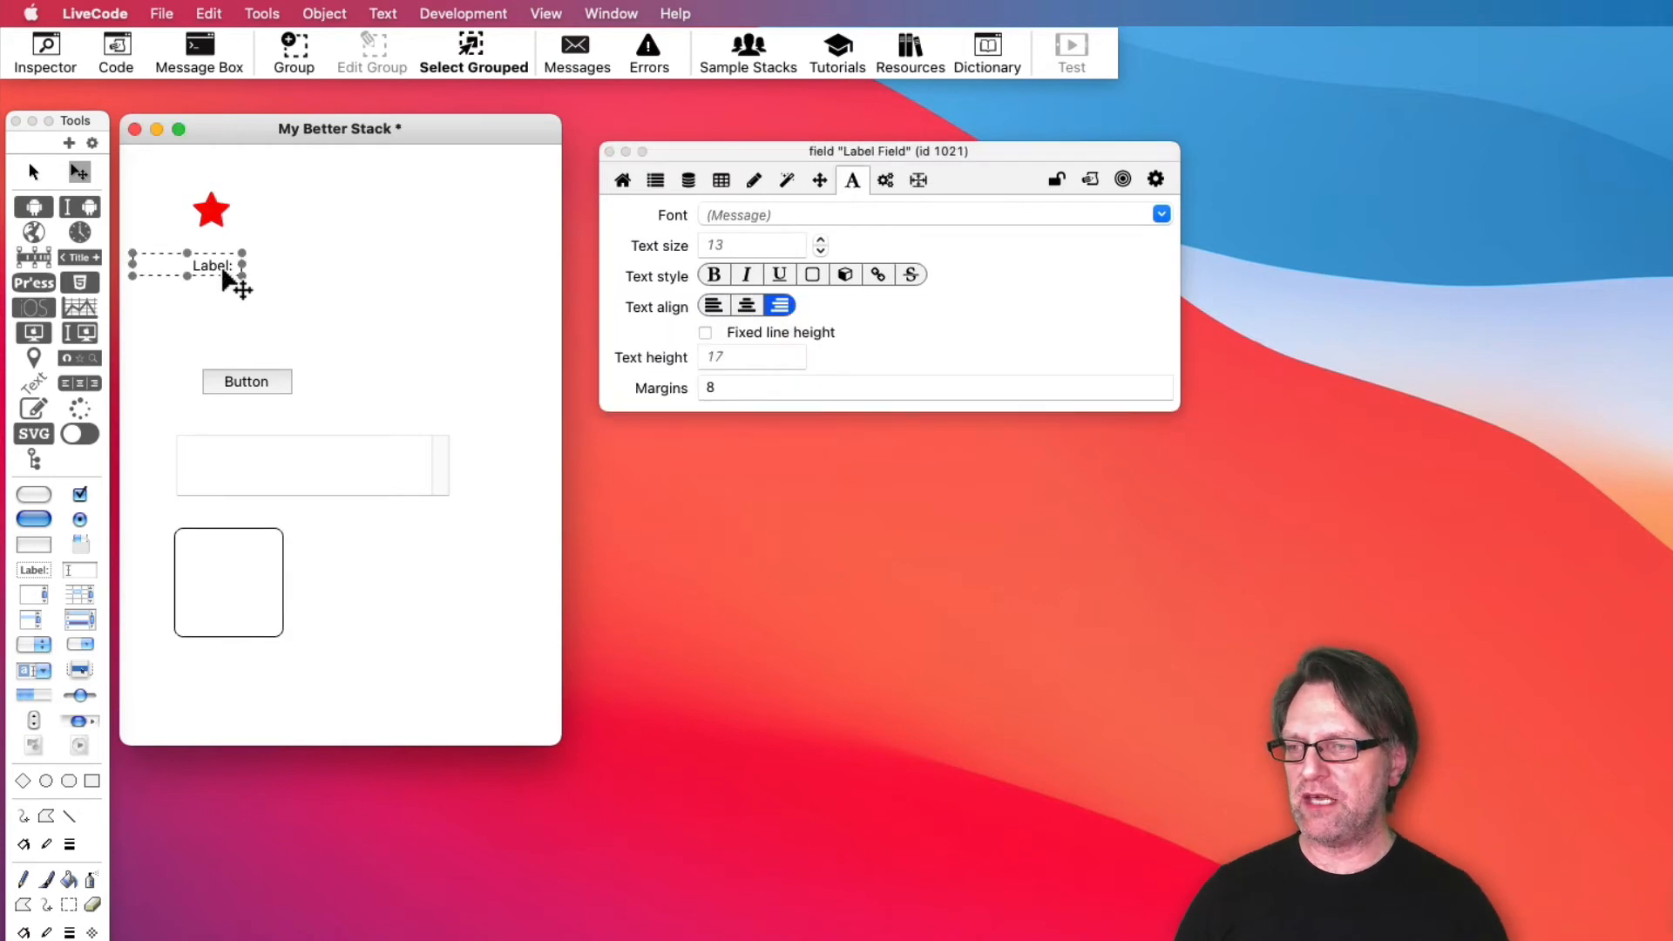
pyautogui.moveTo(243, 277); pyautogui.dragTo(349, 309)
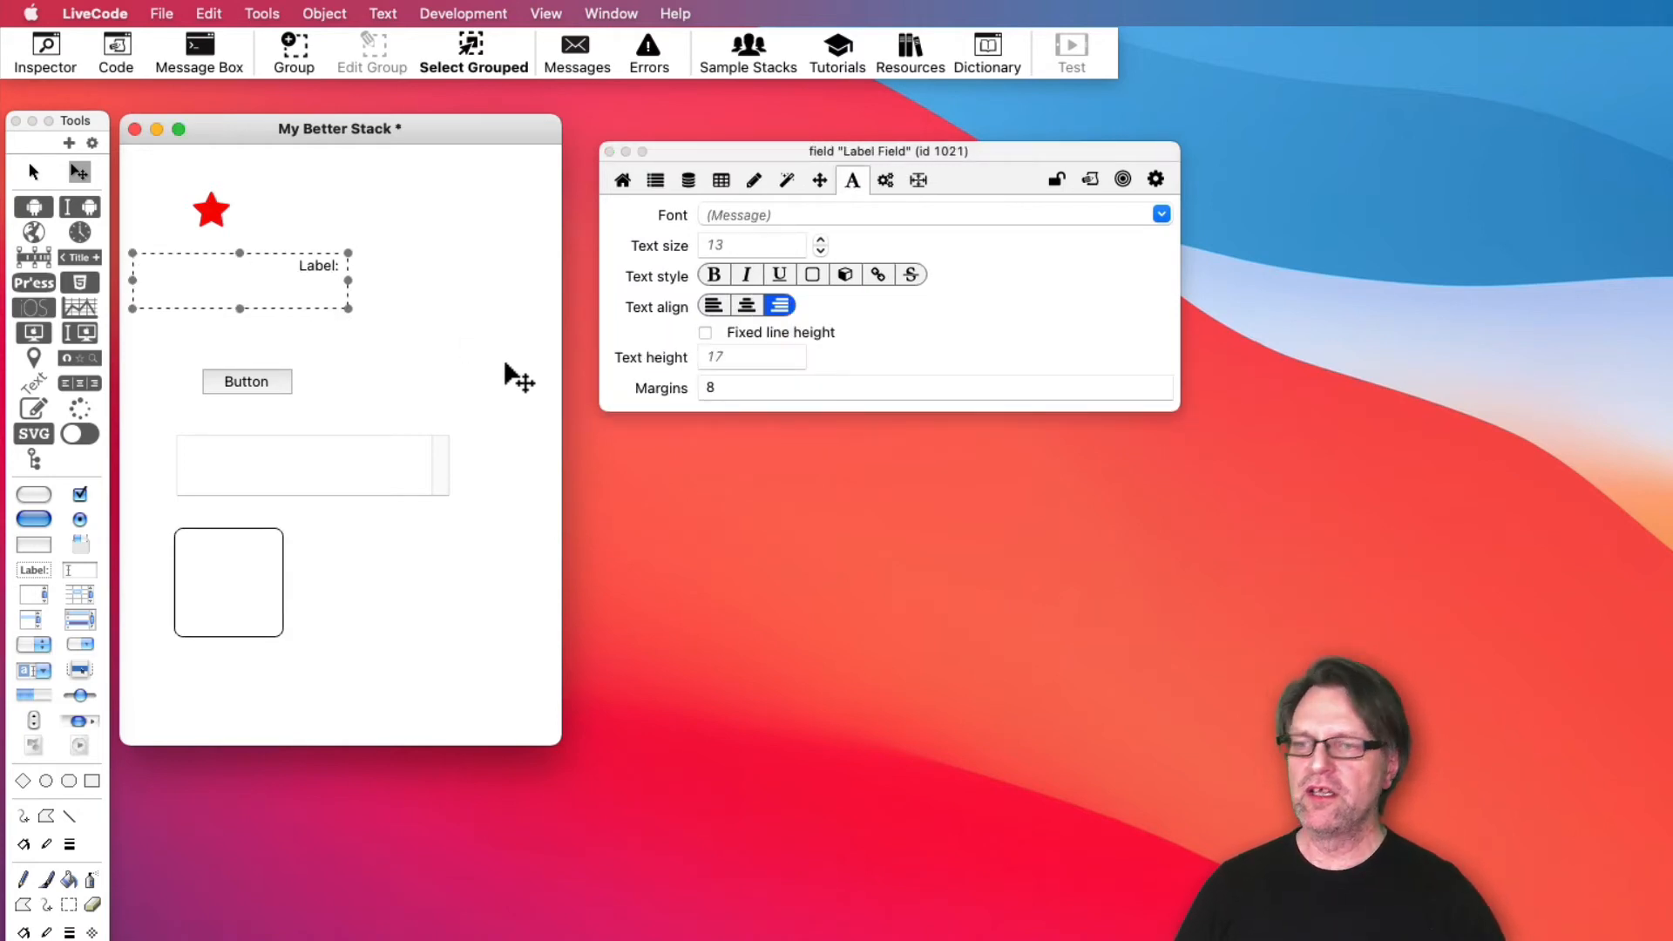
pyautogui.click(747, 305)
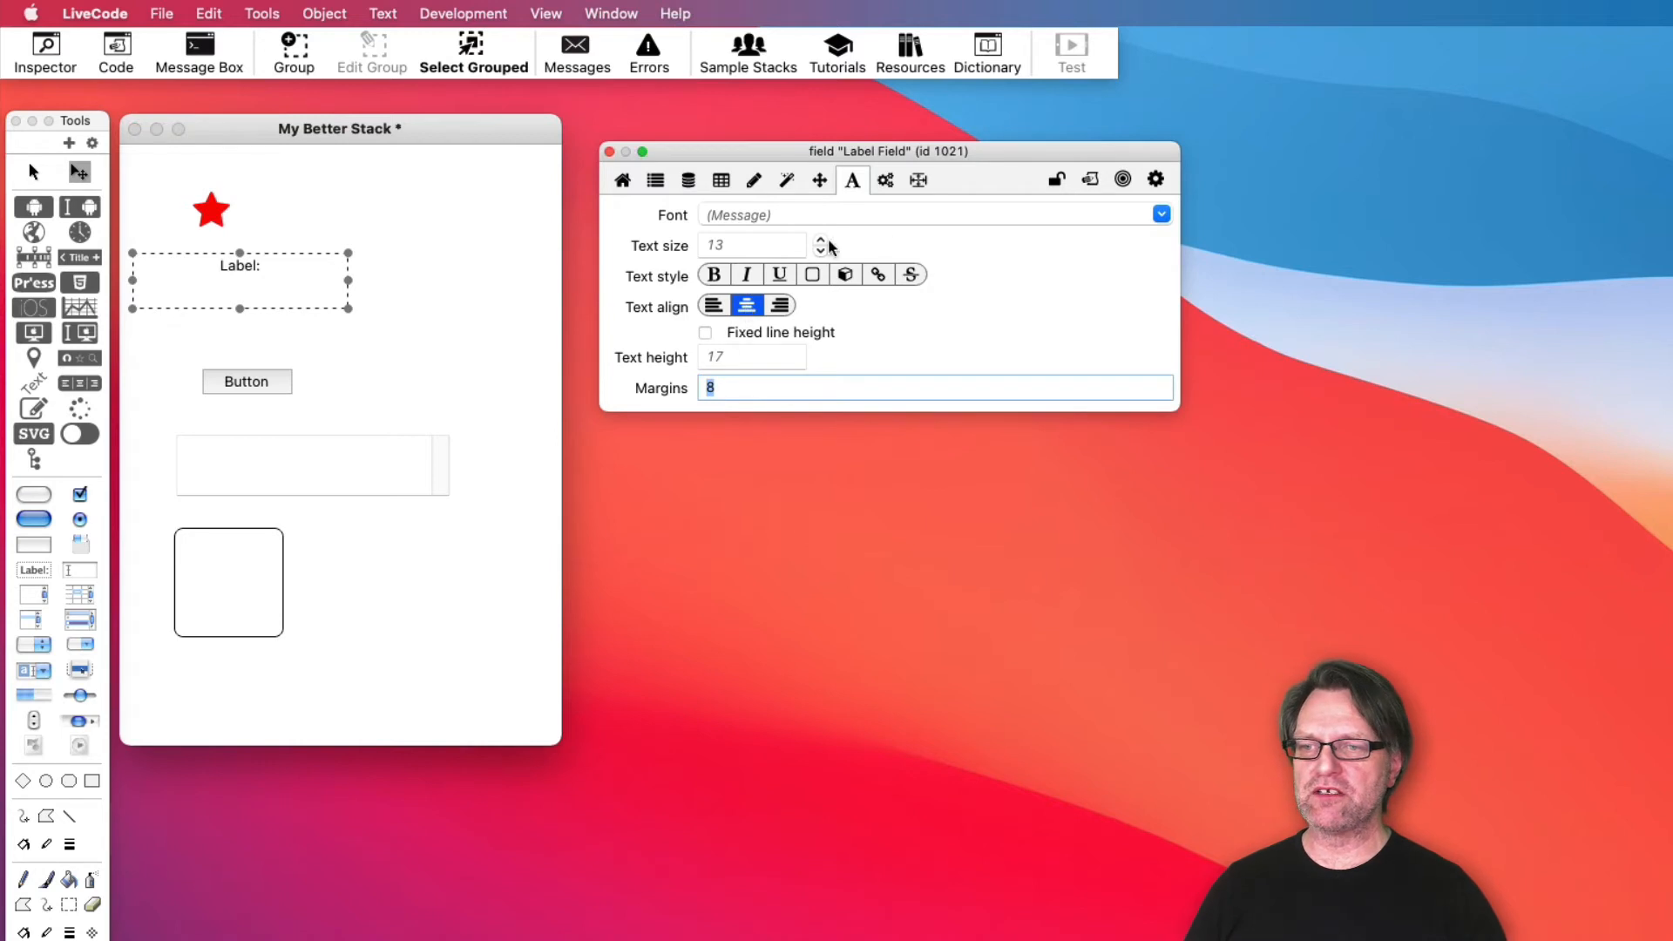
# Set the label's font to Blinker and make its text bold.
pyautogui.click(1162, 215)
pyautogui.scroll(-15, 1013, 417)
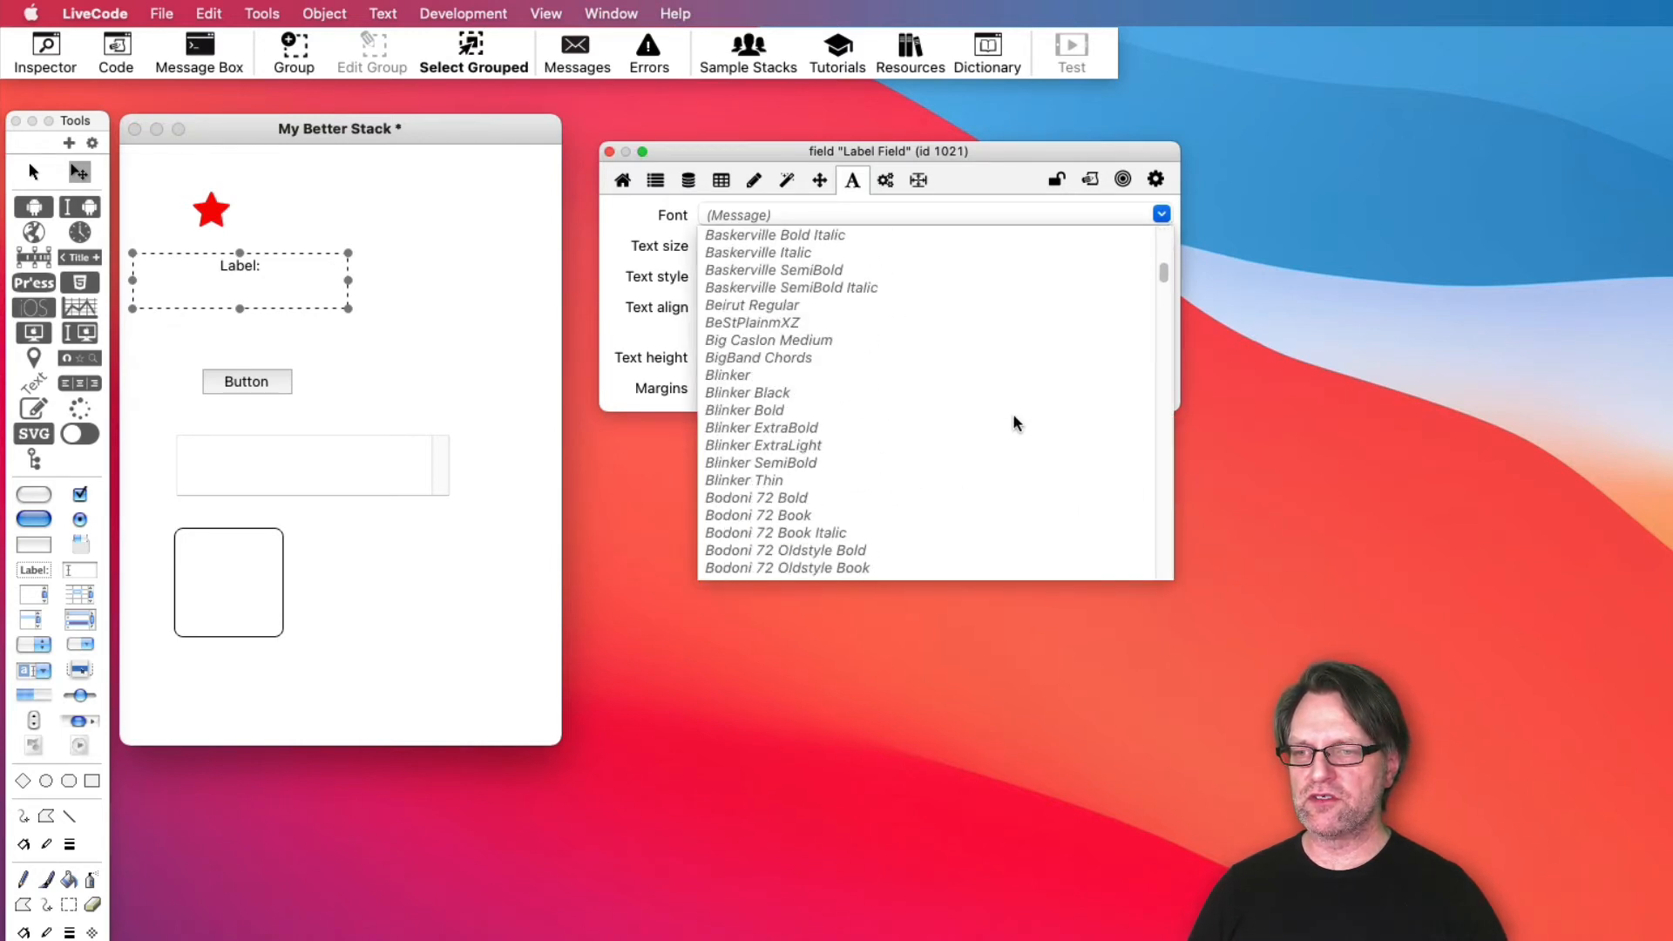
pyautogui.click(859, 375)
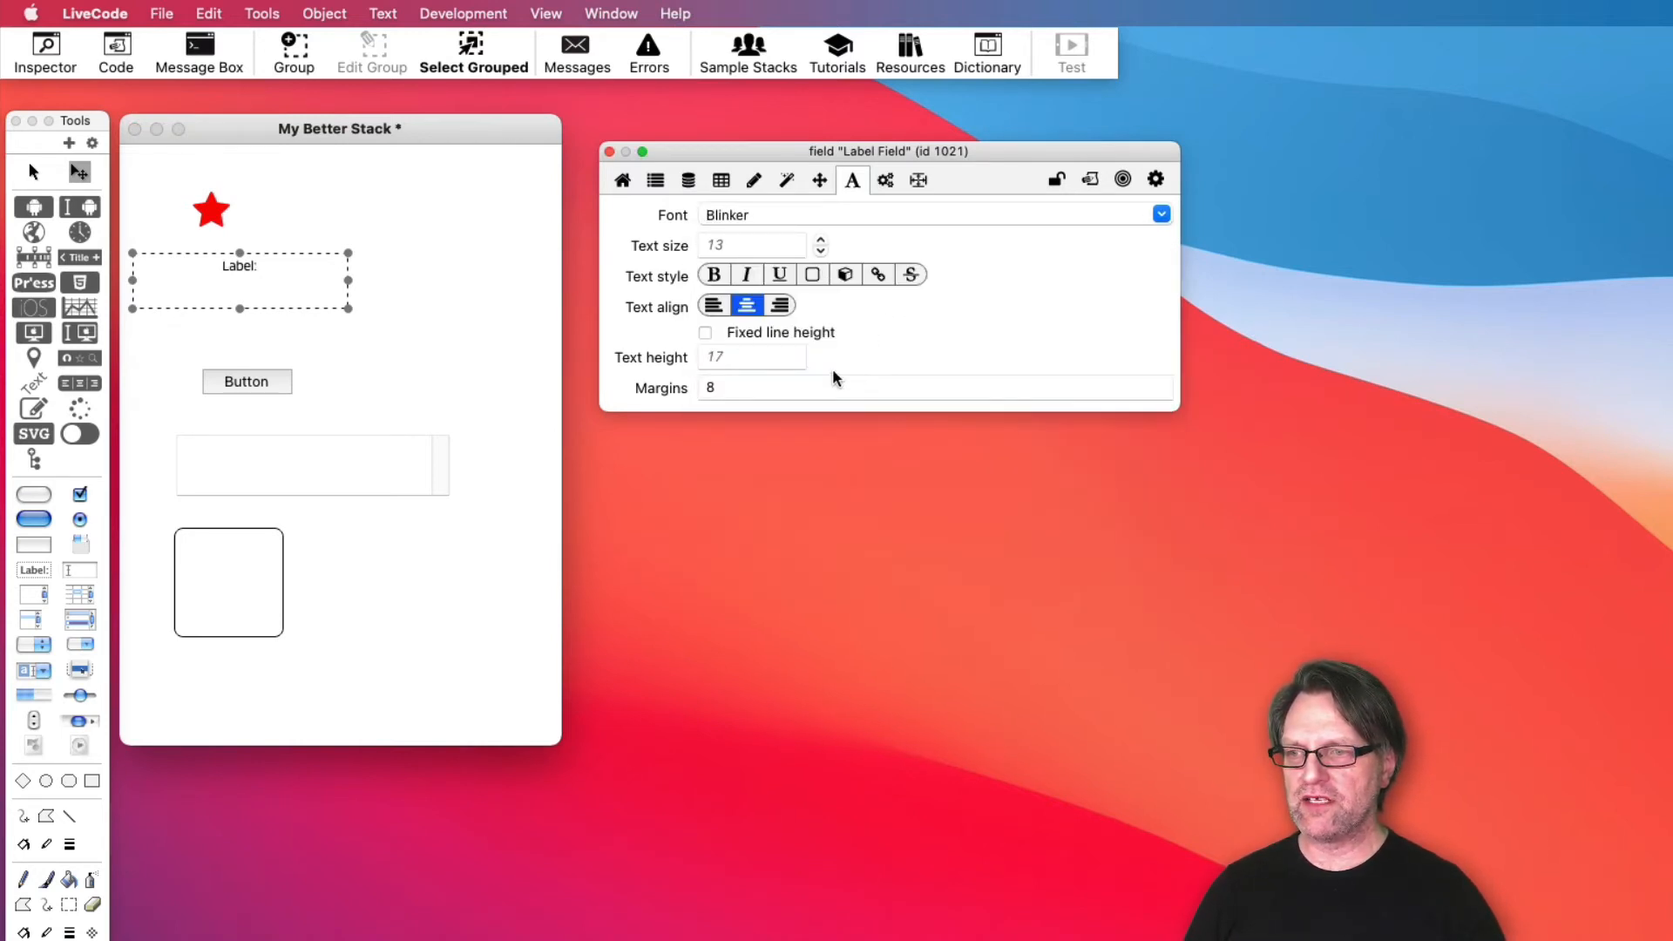
pyautogui.click(714, 275)
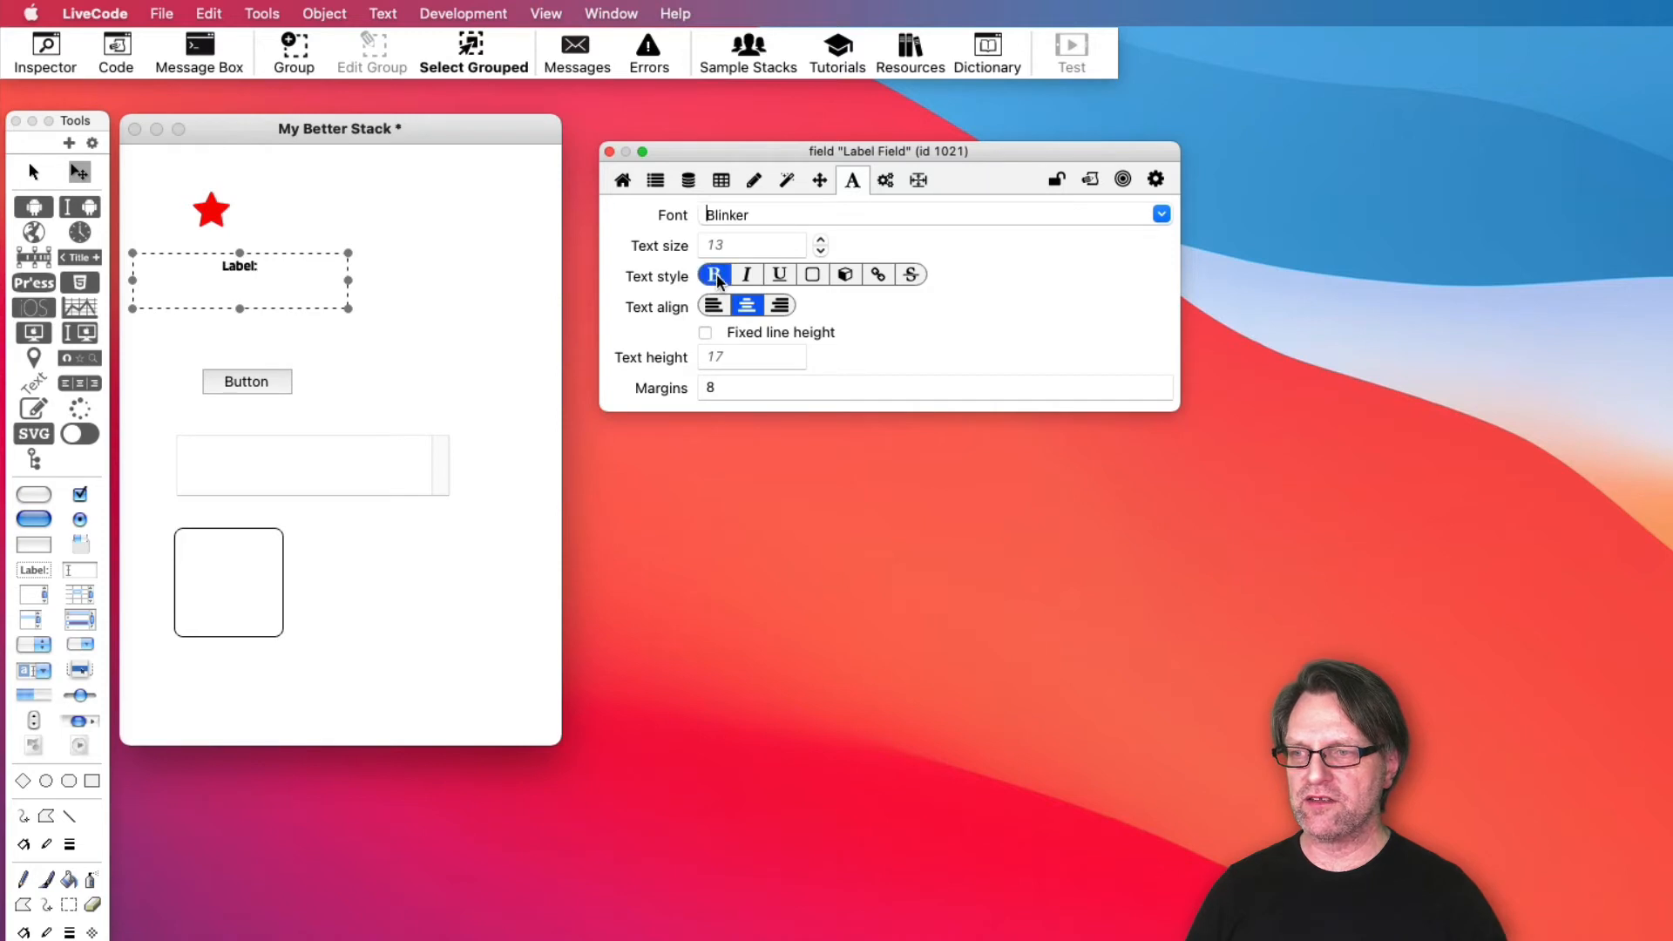
# Increase the label's text size to 30.
pyautogui.click(821, 240)
pyautogui.click(821, 239)
pyautogui.click(821, 240)
pyautogui.click(821, 240)
pyautogui.click(823, 239)
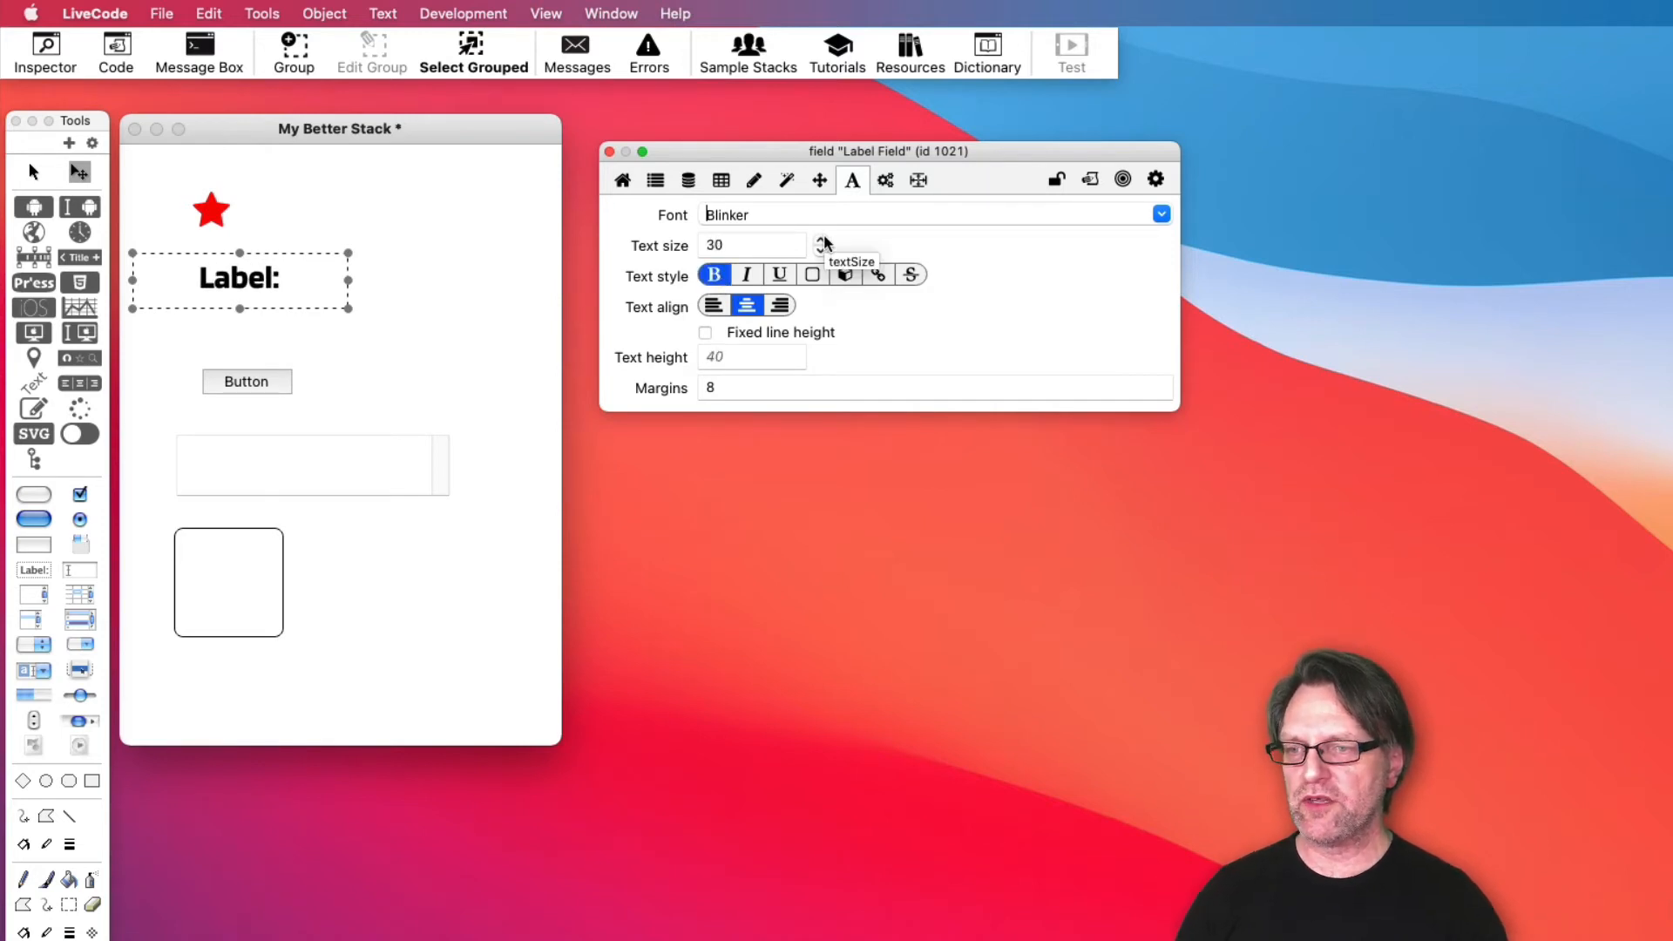
# Set the label's text size to 40.
pyautogui.moveTo(748, 242); pyautogui.dragTo(602, 233)
pyautogui.write('40')
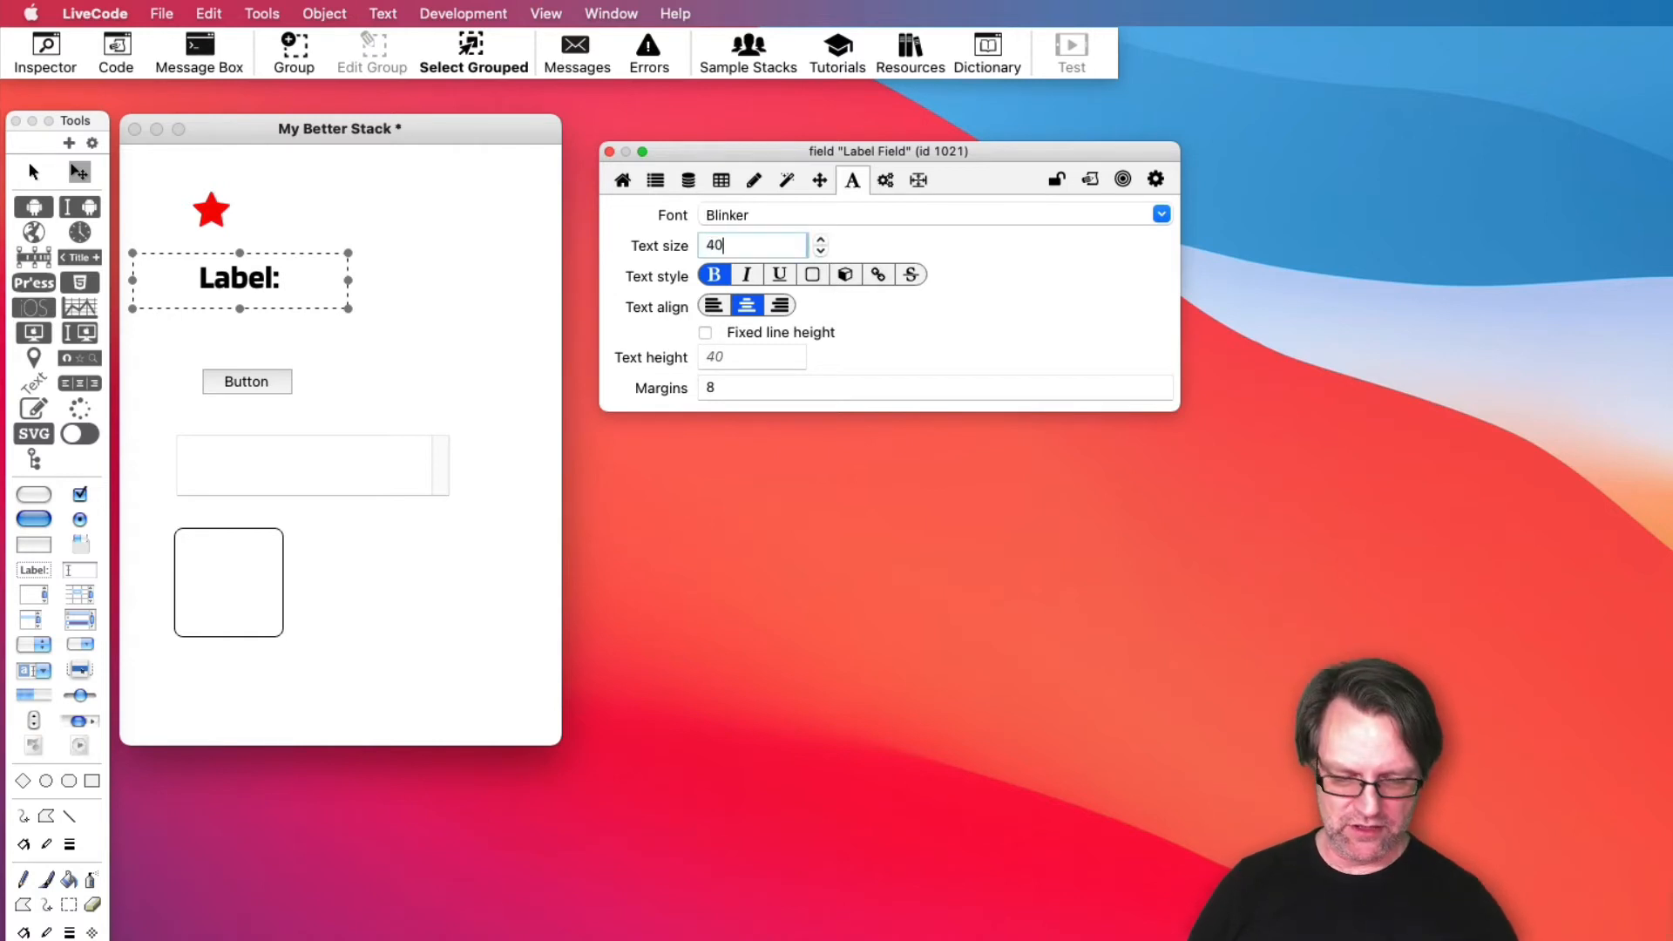
pyautogui.press('Return')
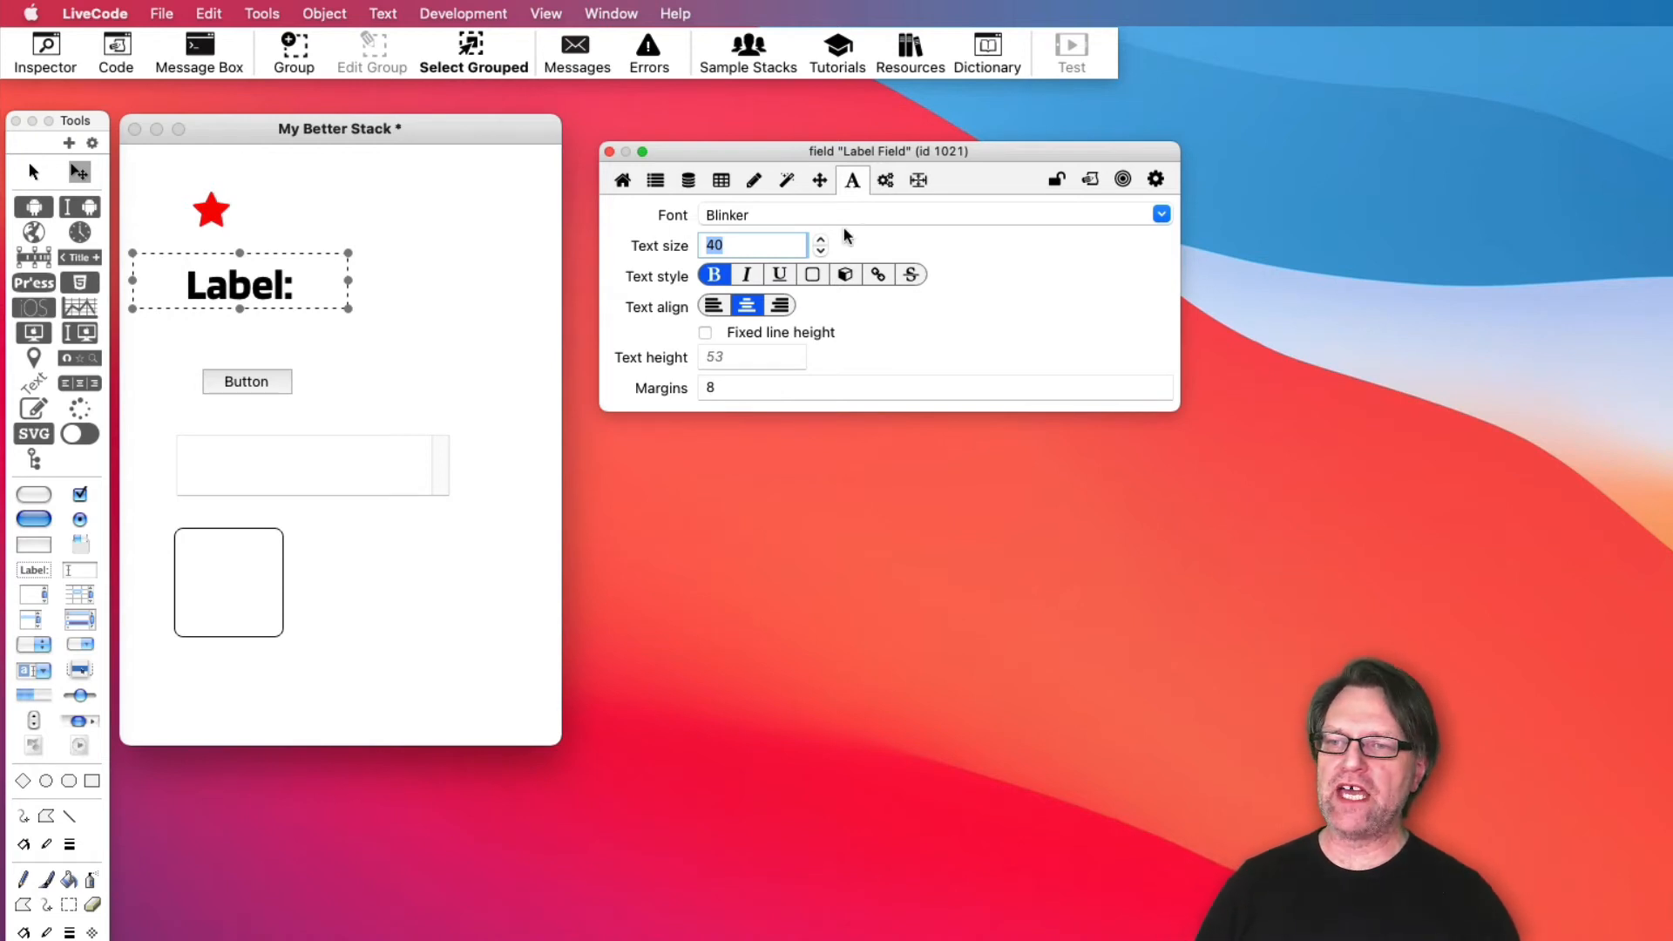
# Show the geometry properties and make the stack window taller and narrower to check how its controls respond without links.
pyautogui.click(884, 183)
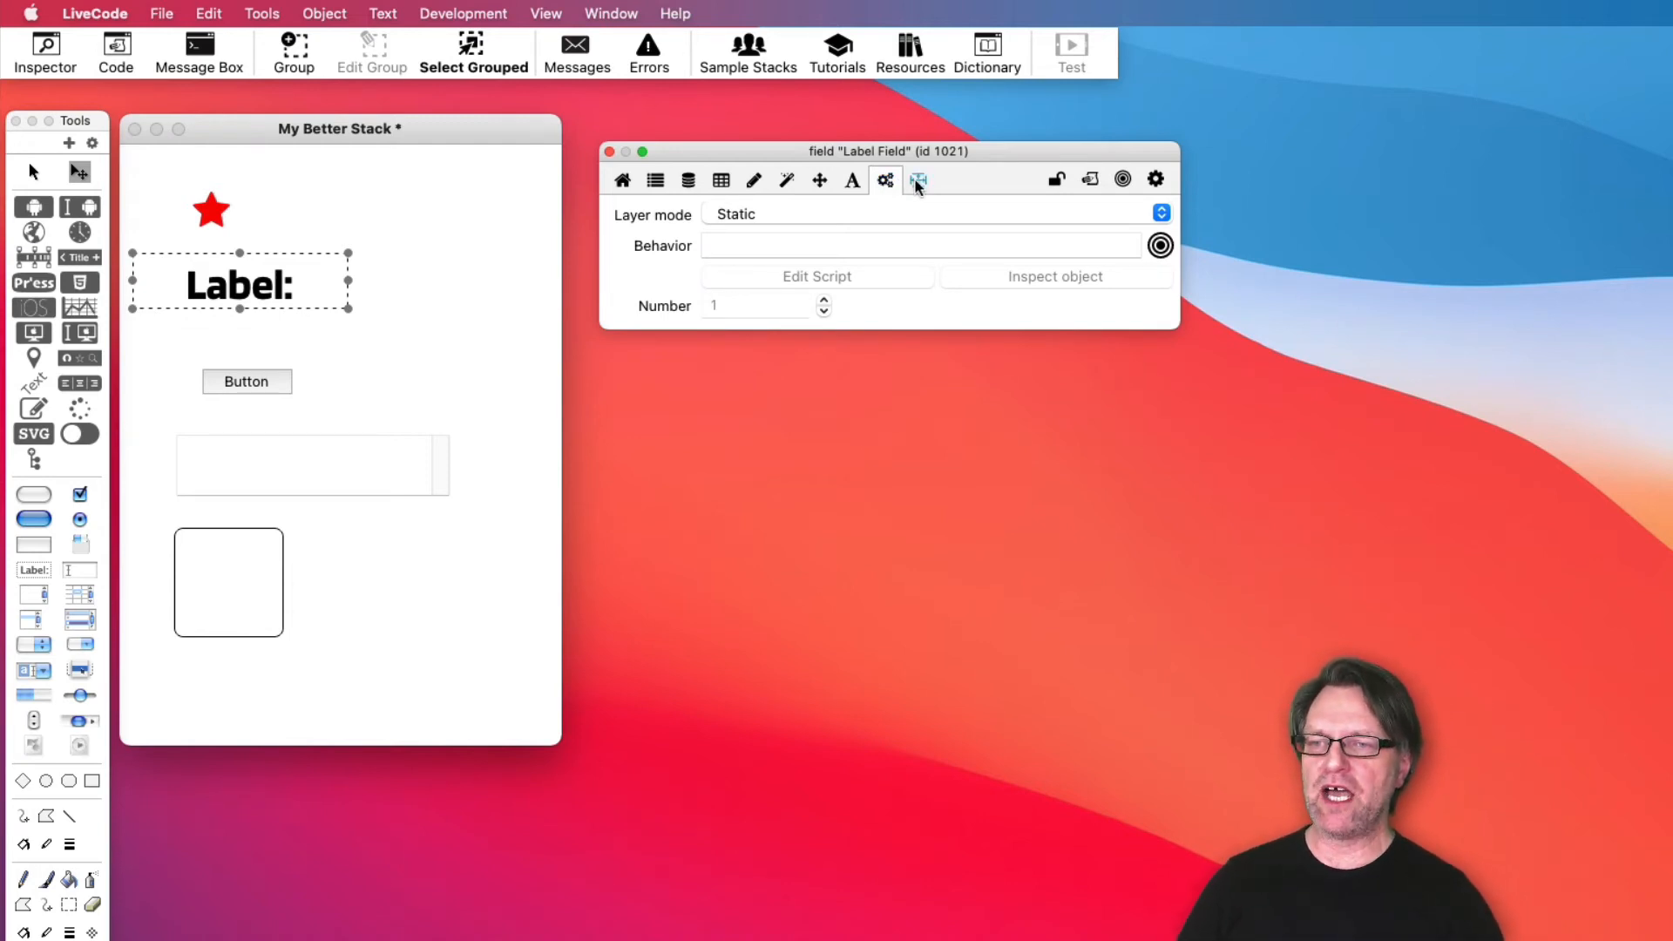
pyautogui.click(918, 181)
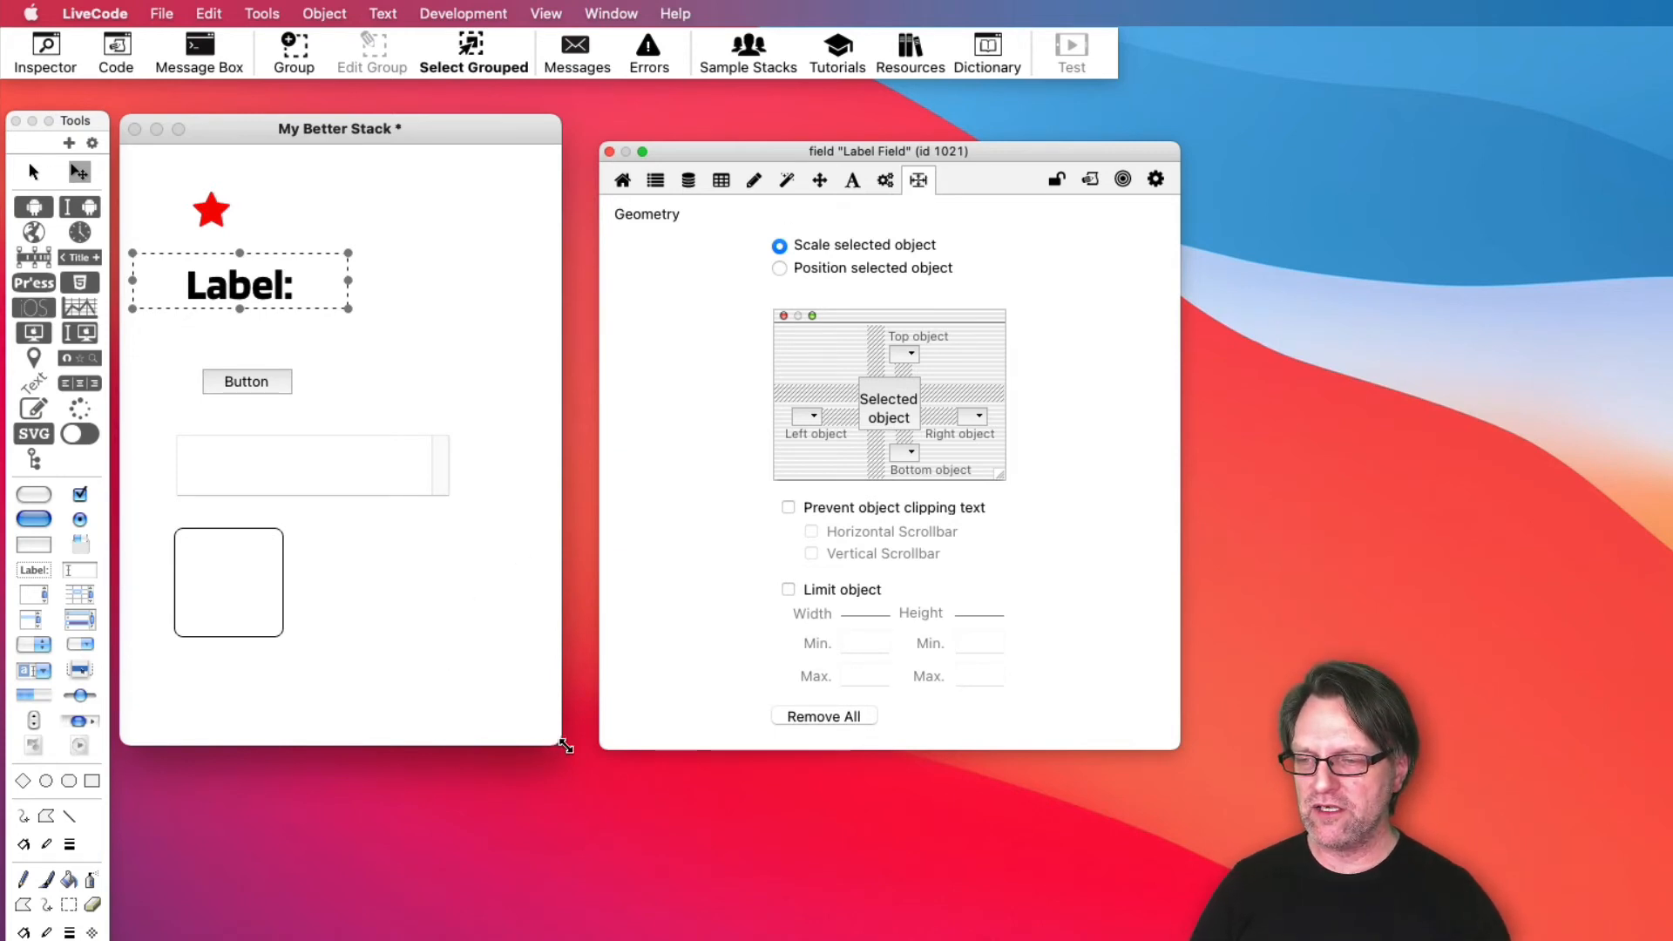
pyautogui.moveTo(564, 746); pyautogui.dragTo(526, 922)
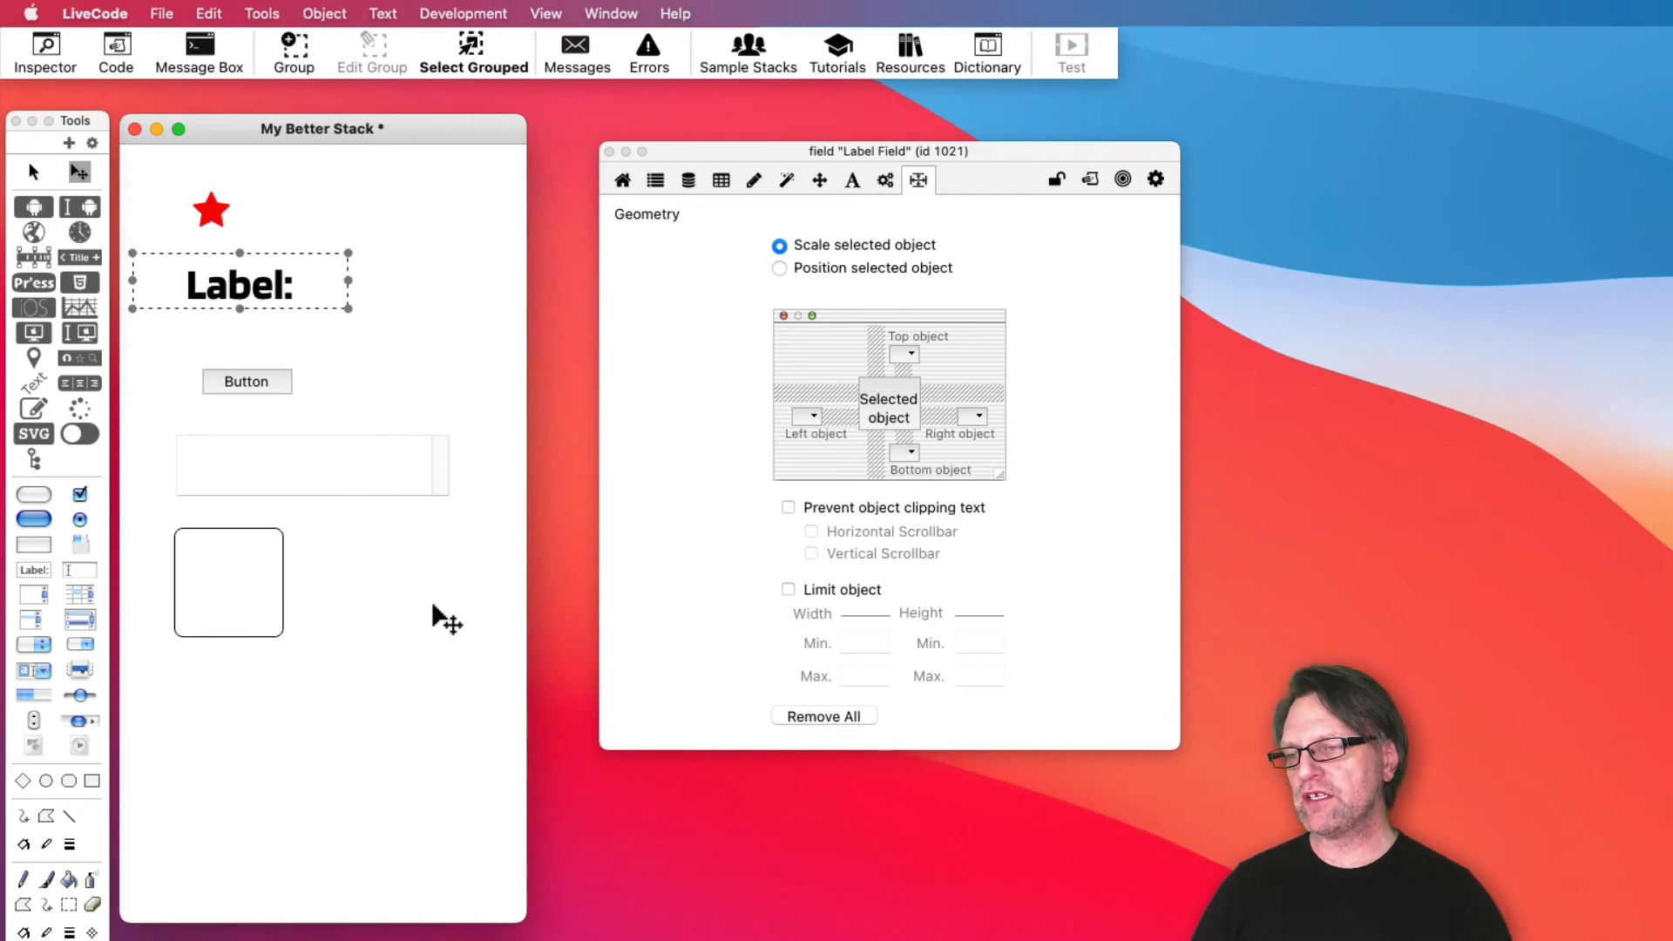
pyautogui.click(378, 468)
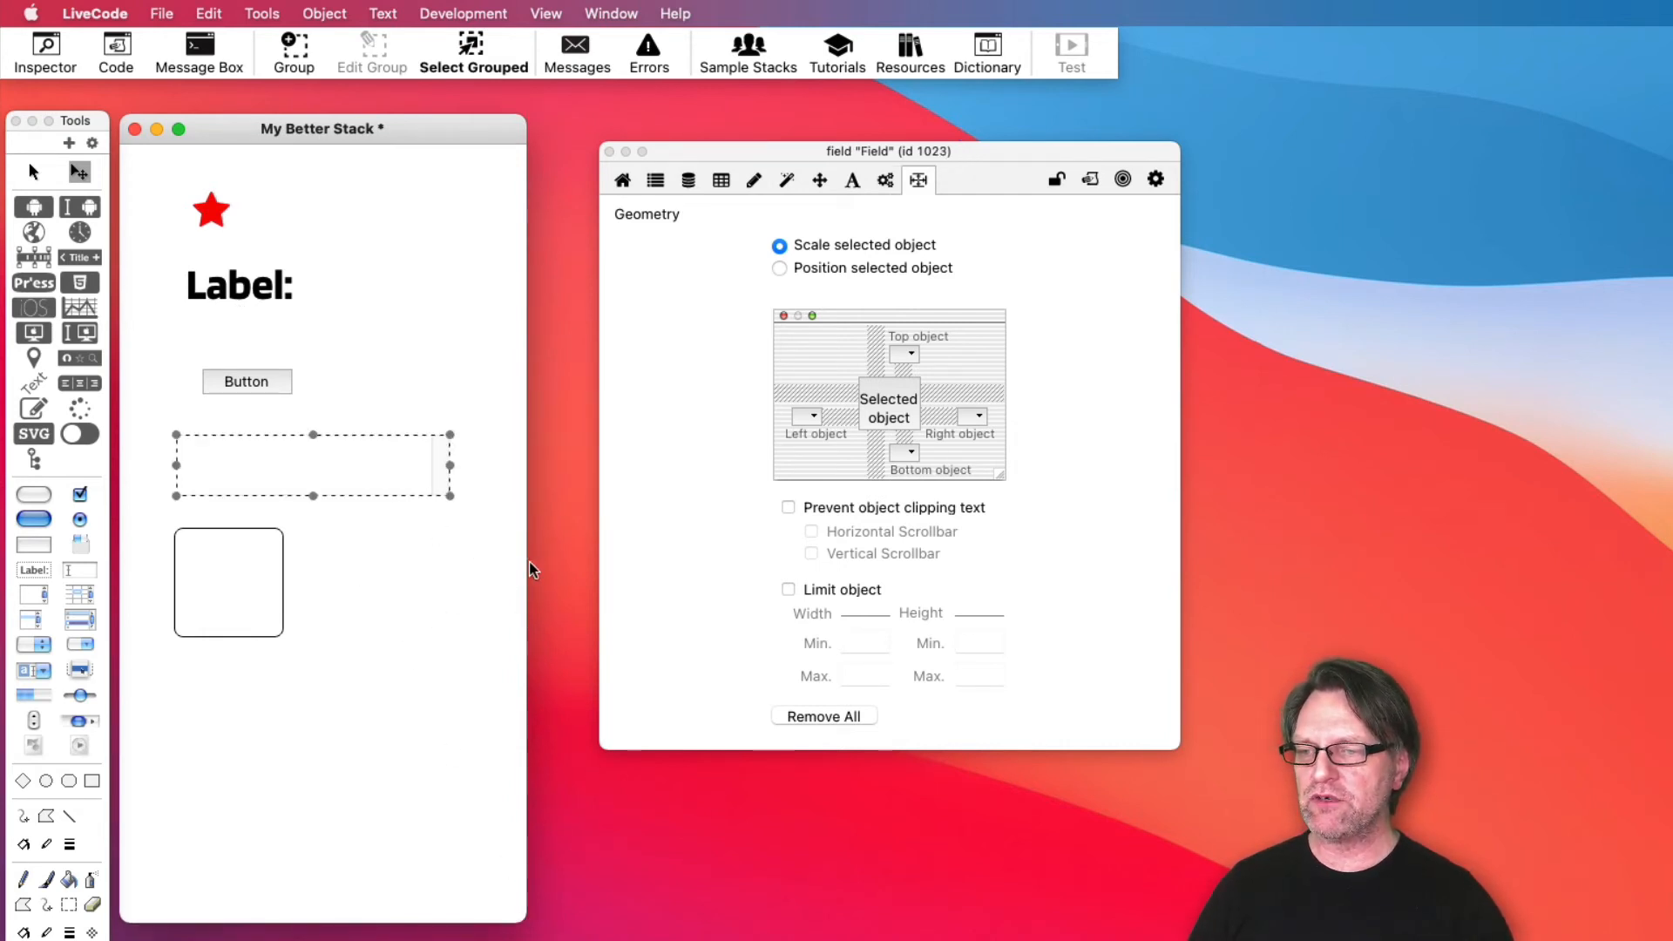
pyautogui.moveTo(525, 564); pyautogui.dragTo(514, 616)
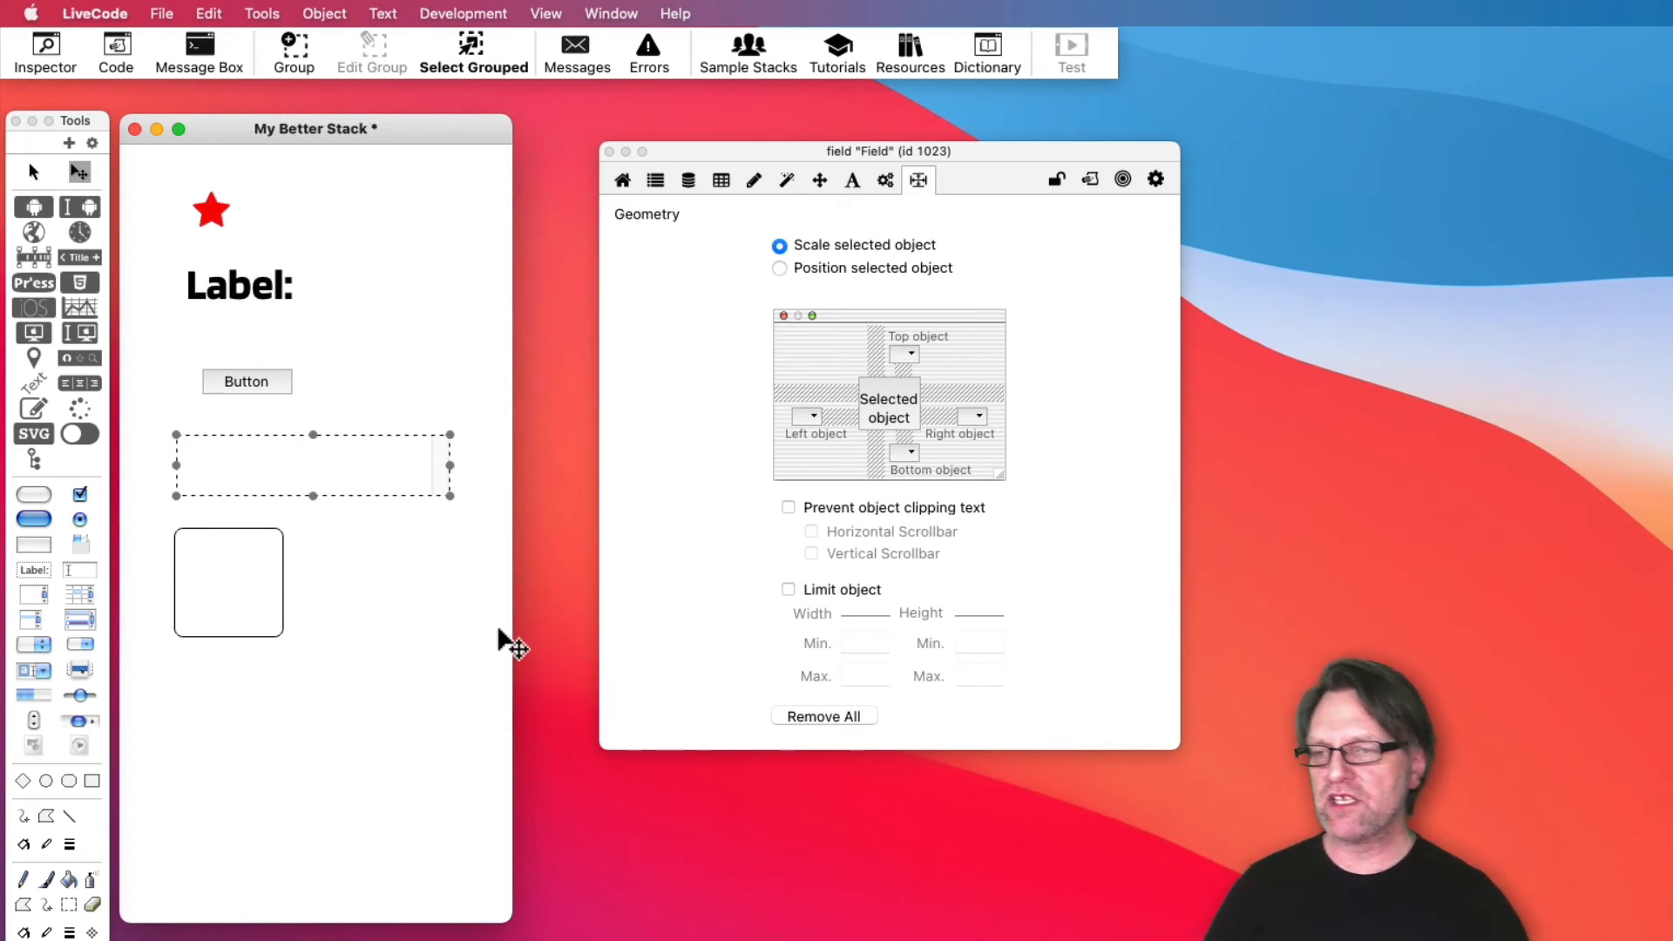
# Link the scrolling field's left and right edges to the stack window, and resize the window to test the horizontal scaling.
pyautogui.click(821, 392)
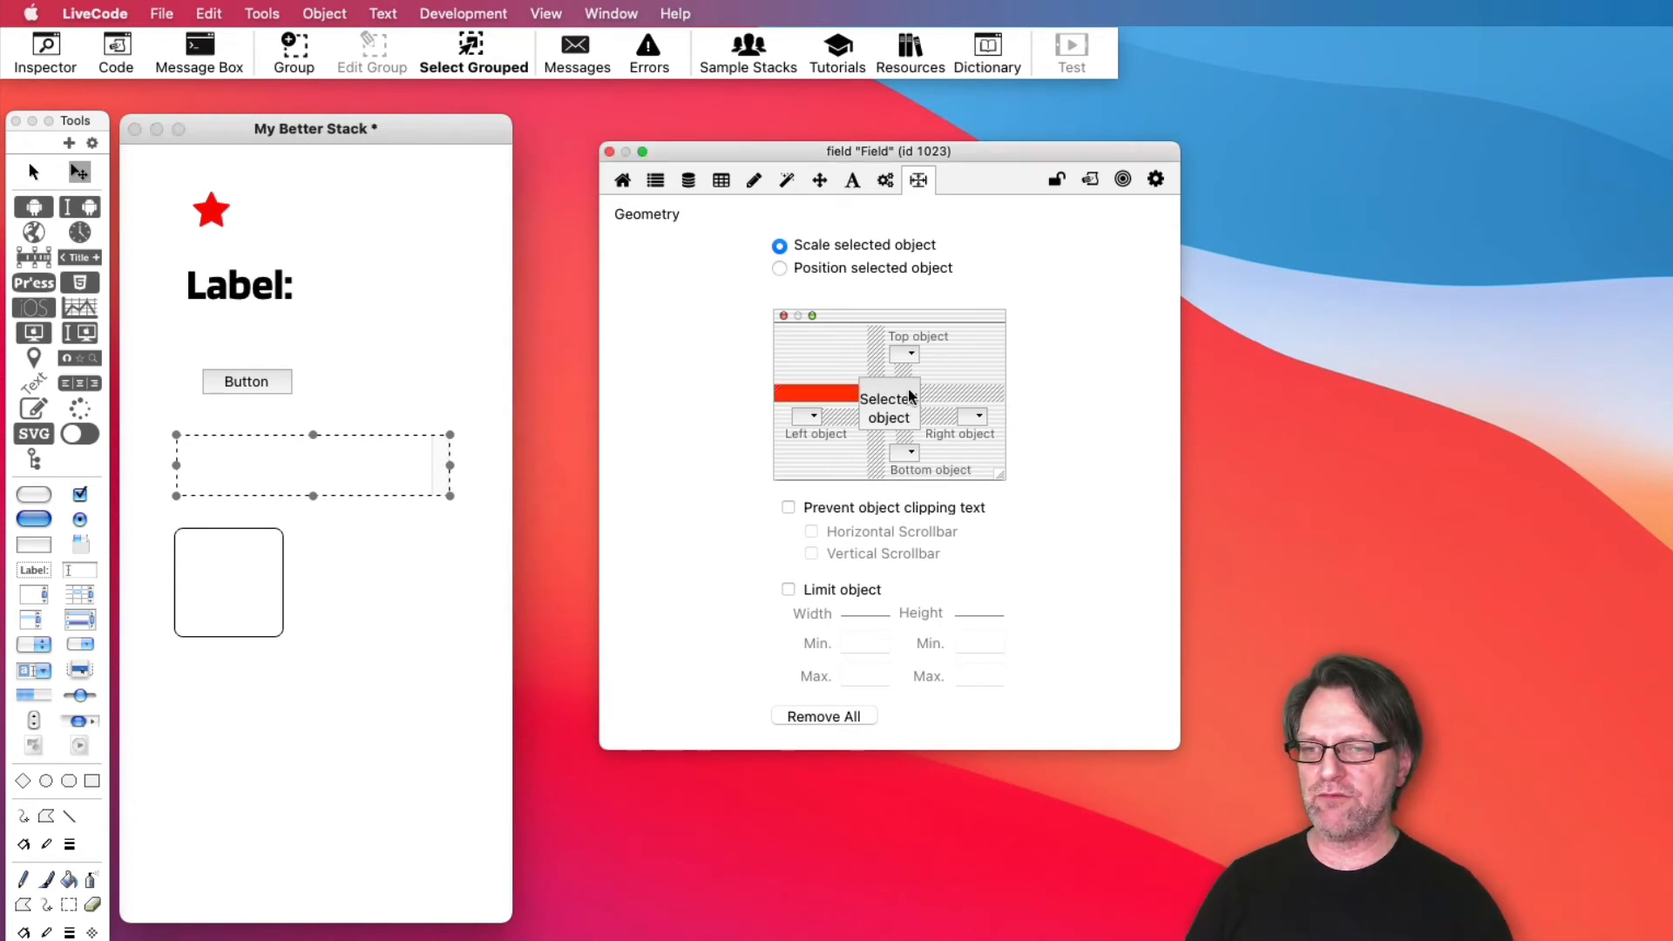
pyautogui.click(950, 392)
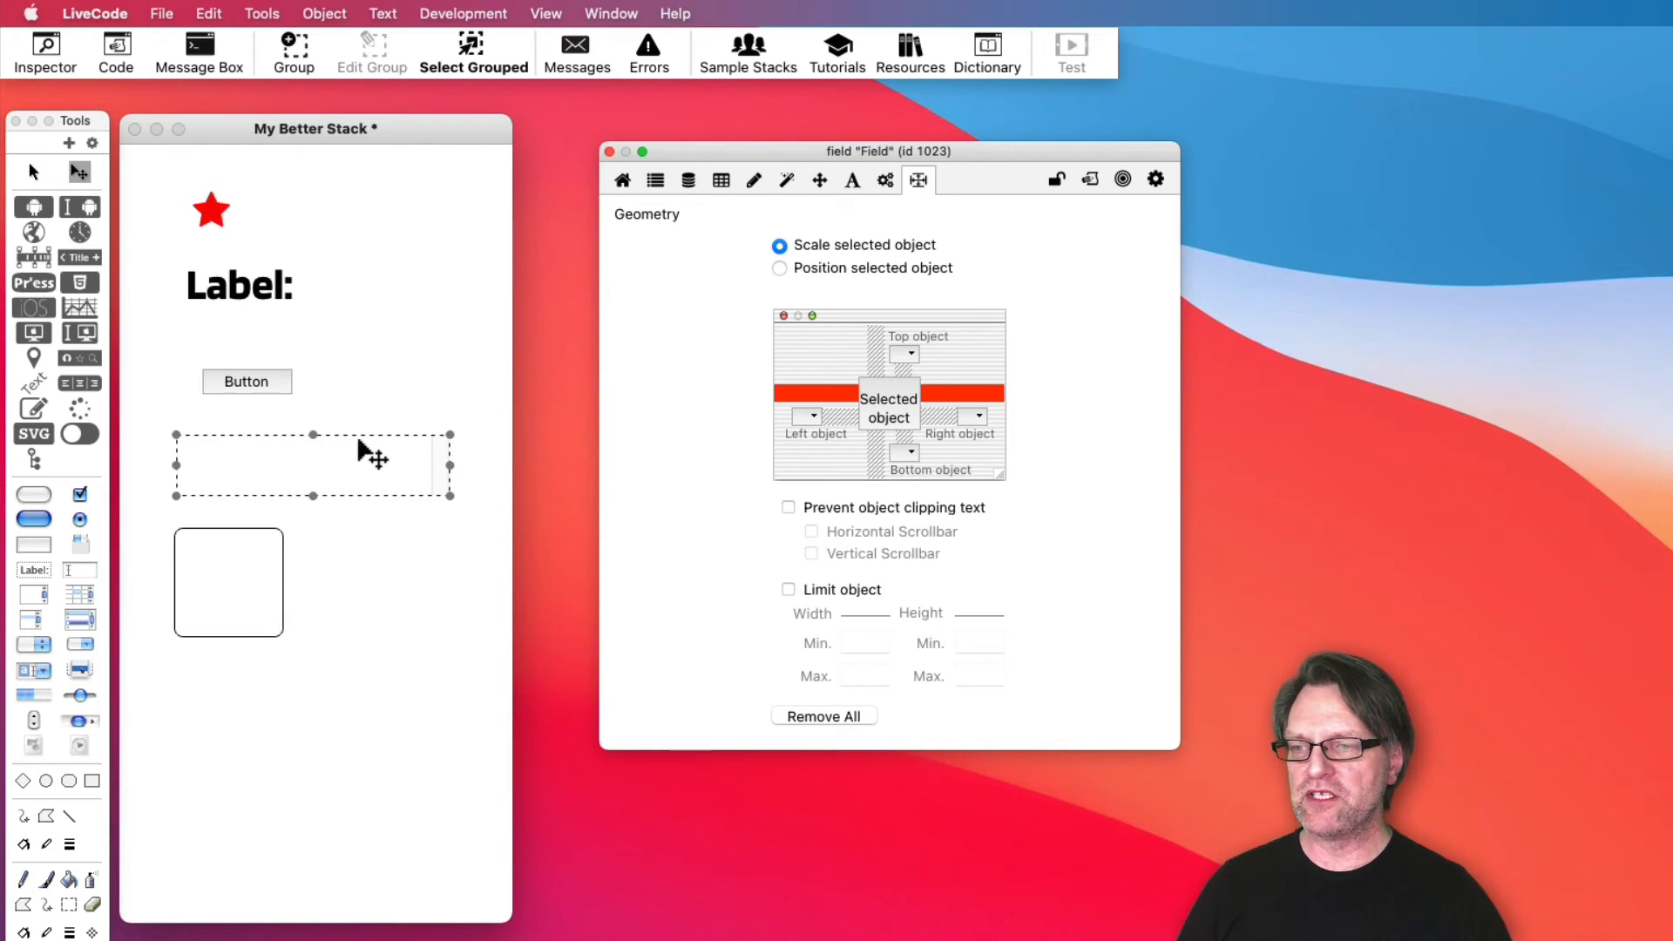
pyautogui.moveTo(512, 690)
pyautogui.mouseDown()
pyautogui.moveTo(1524, 732)
pyautogui.moveTo(1661, 758)
pyautogui.moveTo(524, 698)
pyautogui.mouseUp()
pyautogui.moveTo(334, 921); pyautogui.dragTo(343, 691)
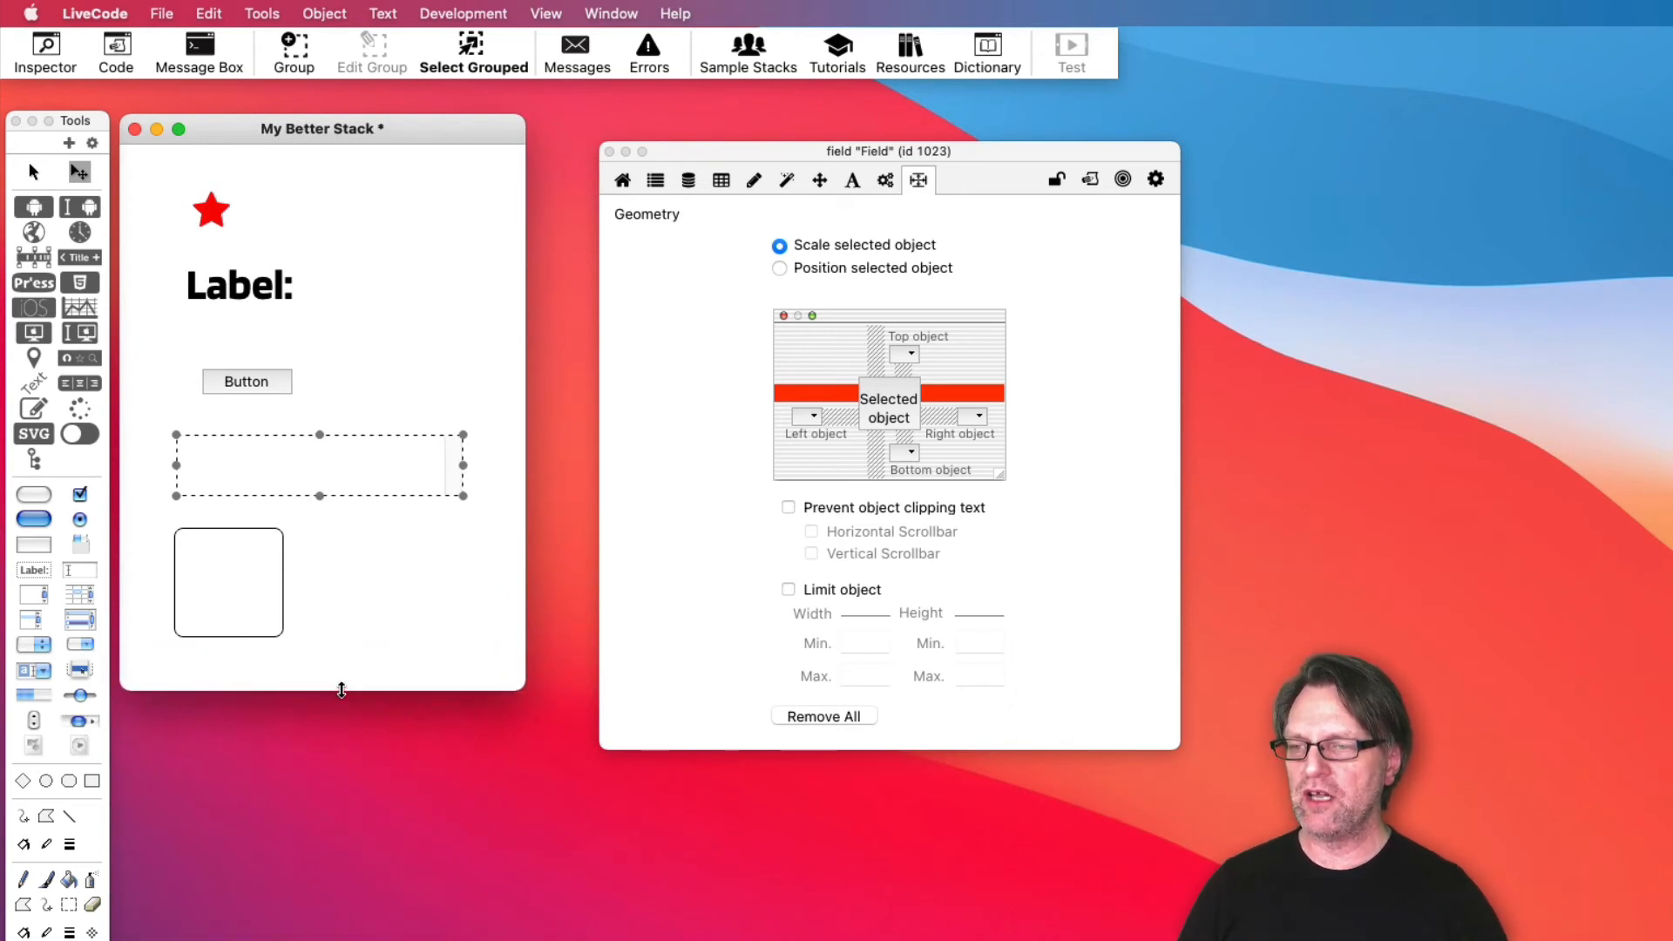
# Link the scrolling field's top and bottom edges to the stack window, and resize the window to test scaling in both directions.
pyautogui.click(878, 339)
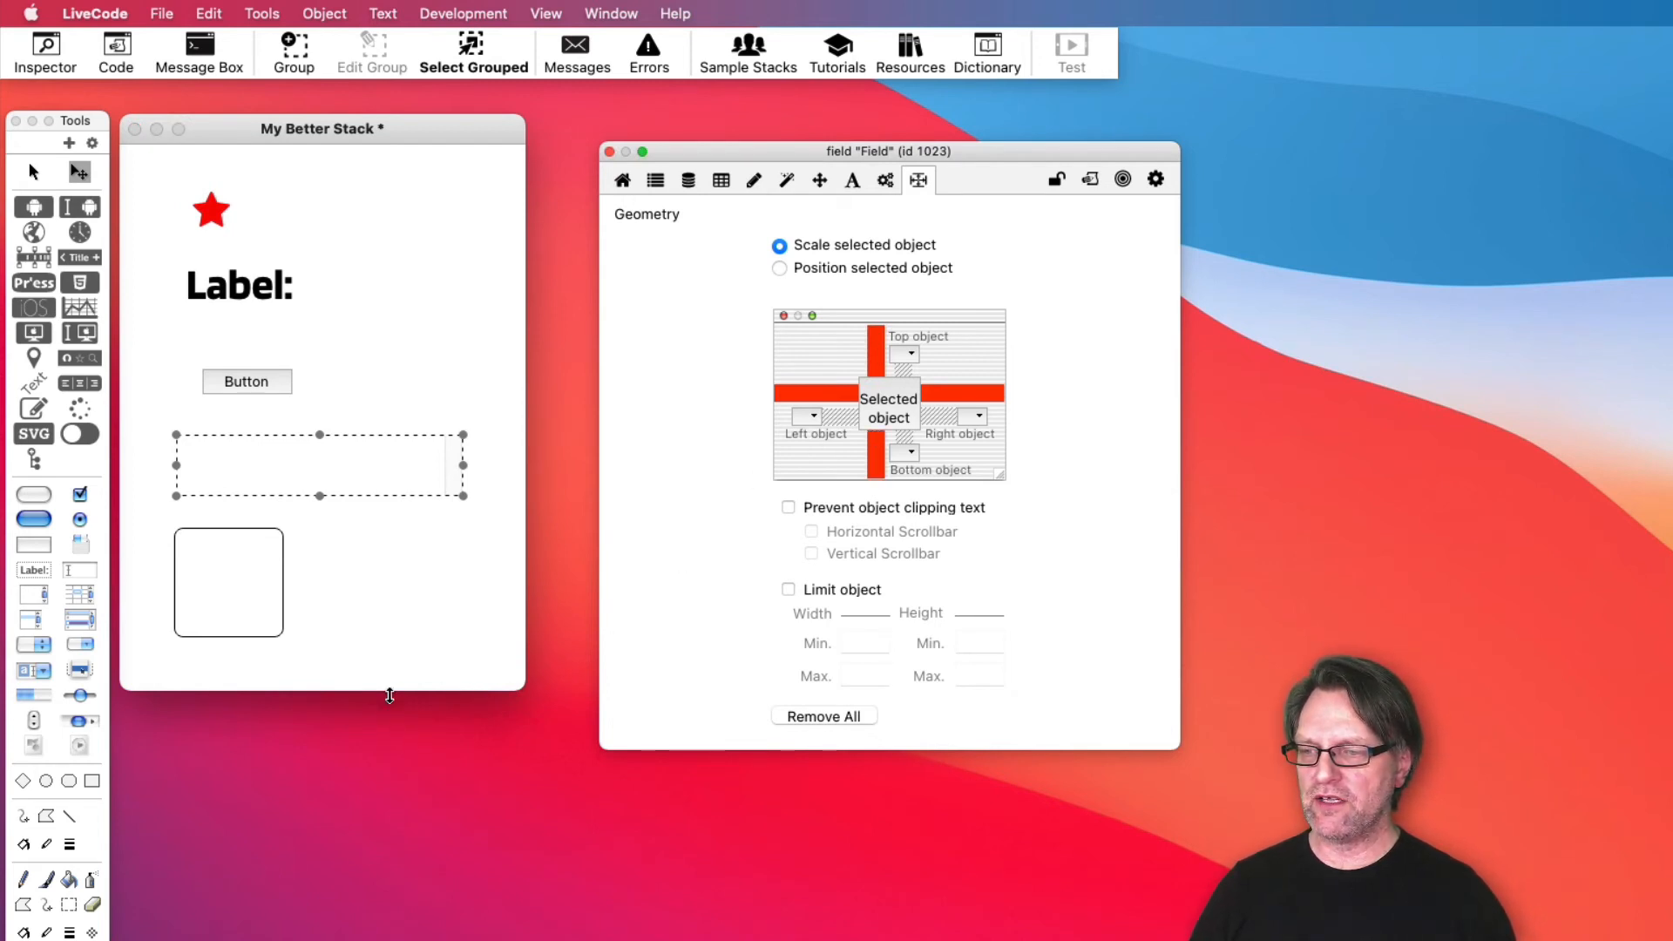
pyautogui.moveTo(384, 692); pyautogui.dragTo(399, 782)
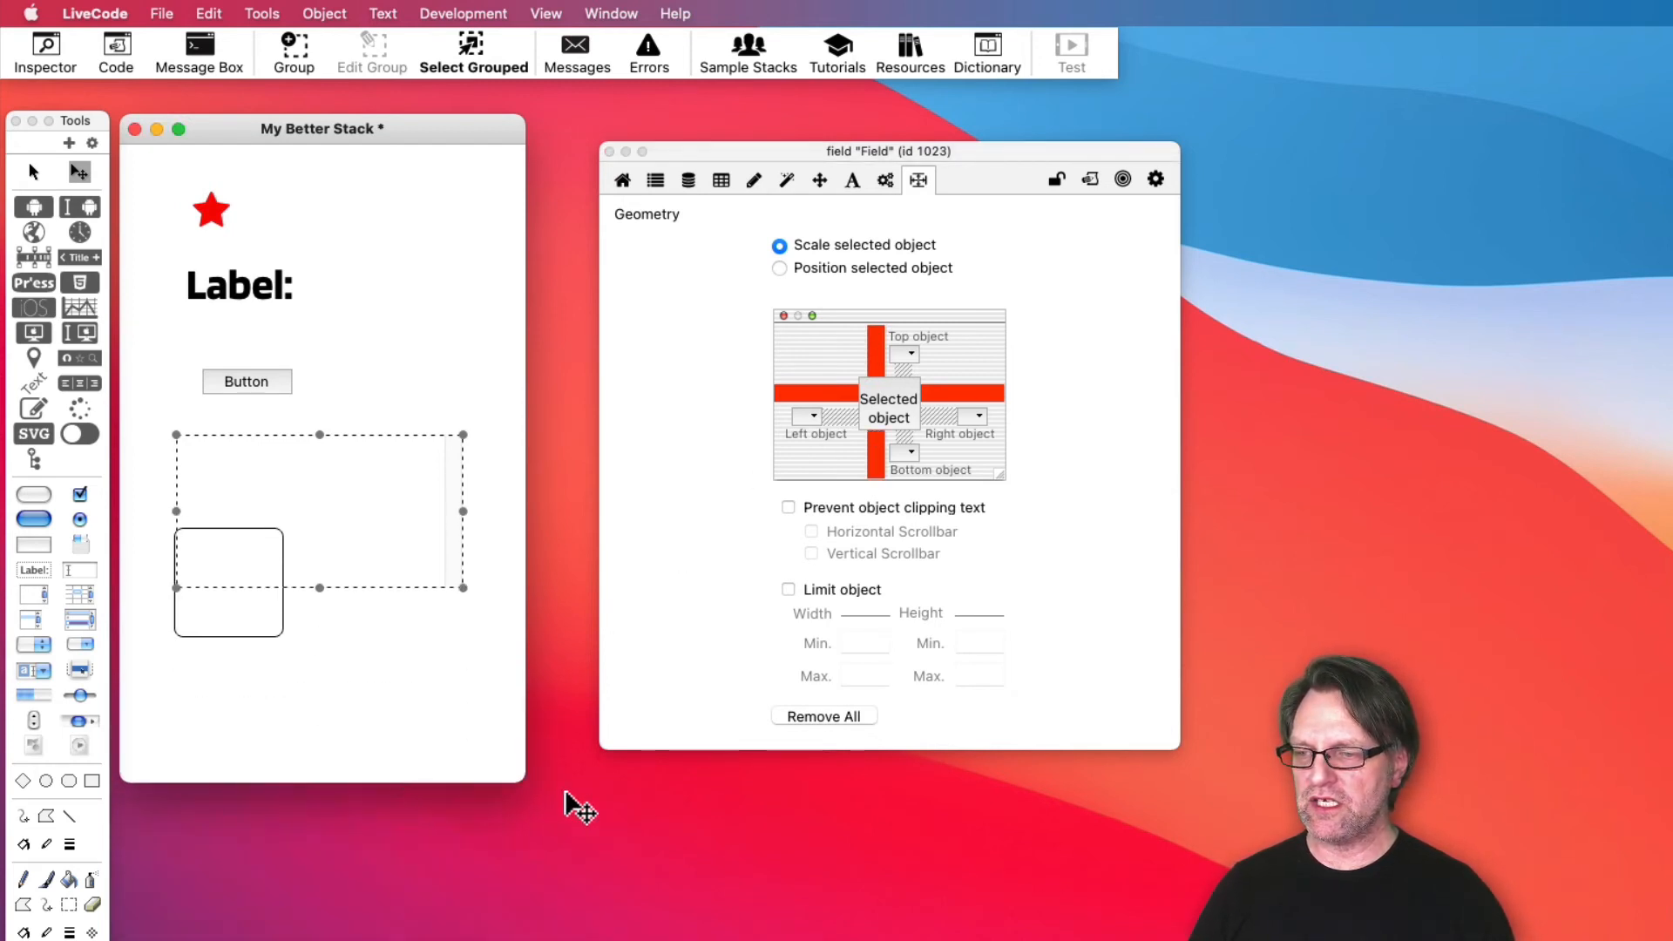
pyautogui.moveTo(527, 783); pyautogui.dragTo(570, 708)
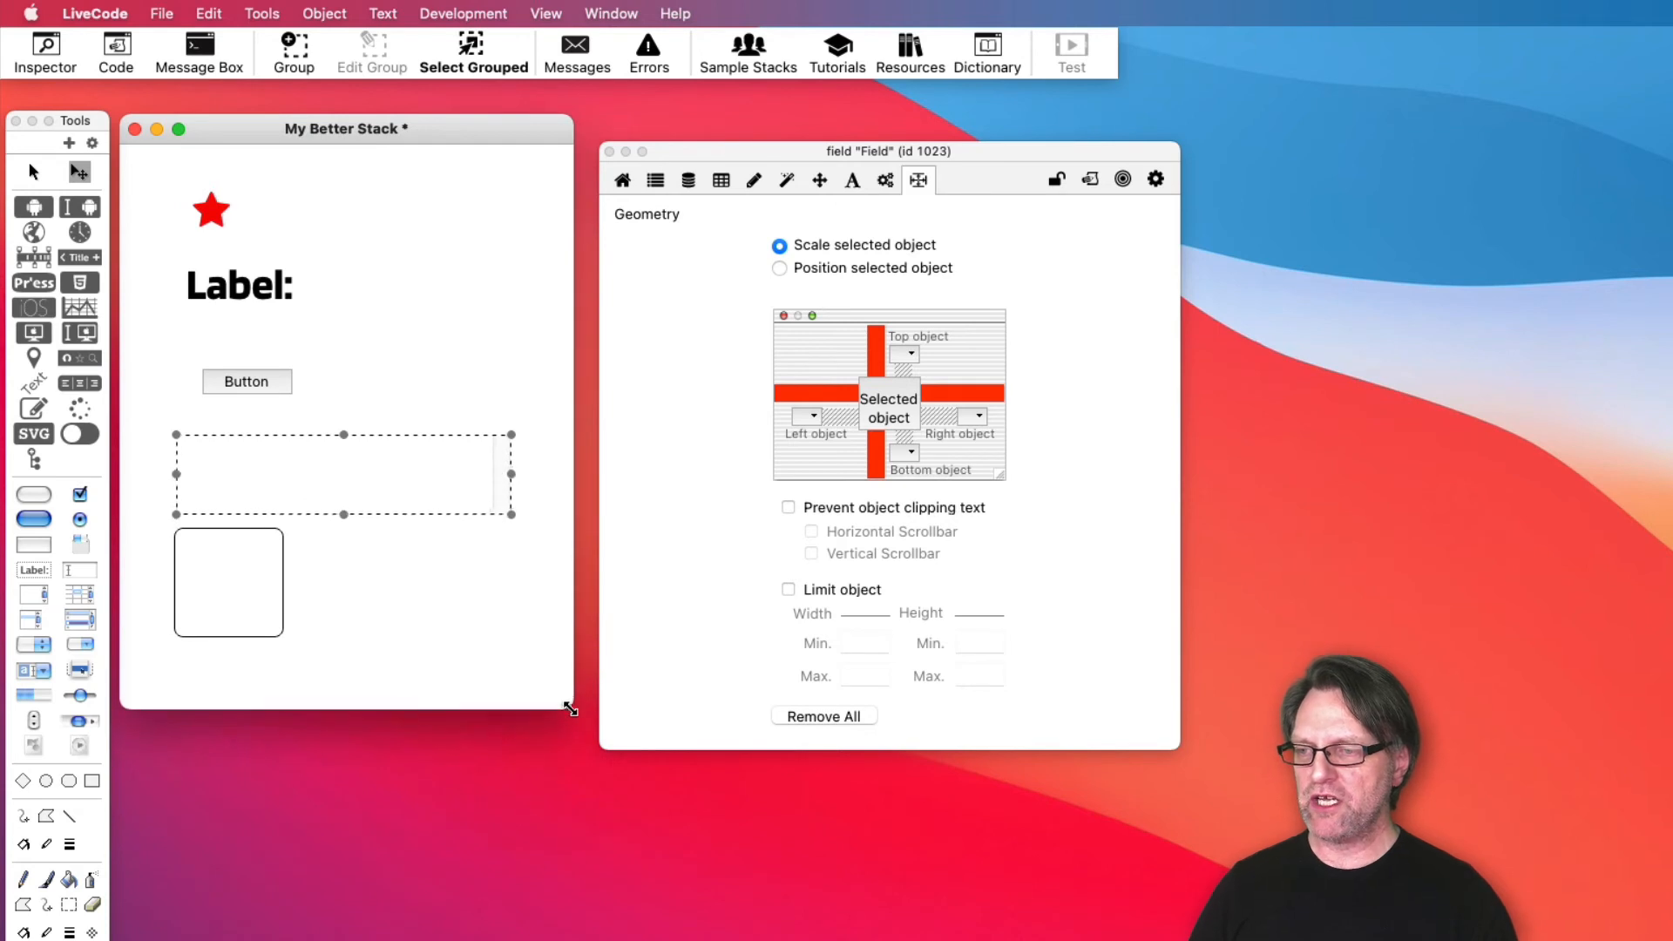
pyautogui.moveTo(531, 713)
pyautogui.mouseDown()
pyautogui.moveTo(530, 758)
pyautogui.moveTo(526, 688)
pyautogui.moveTo(518, 757)
pyautogui.moveTo(525, 706)
pyautogui.mouseUp()
# Set the rounded rectangle's geometry to Position selected object with a fixed bottom link, and make the stack window taller to test it.
pyautogui.click(233, 592)
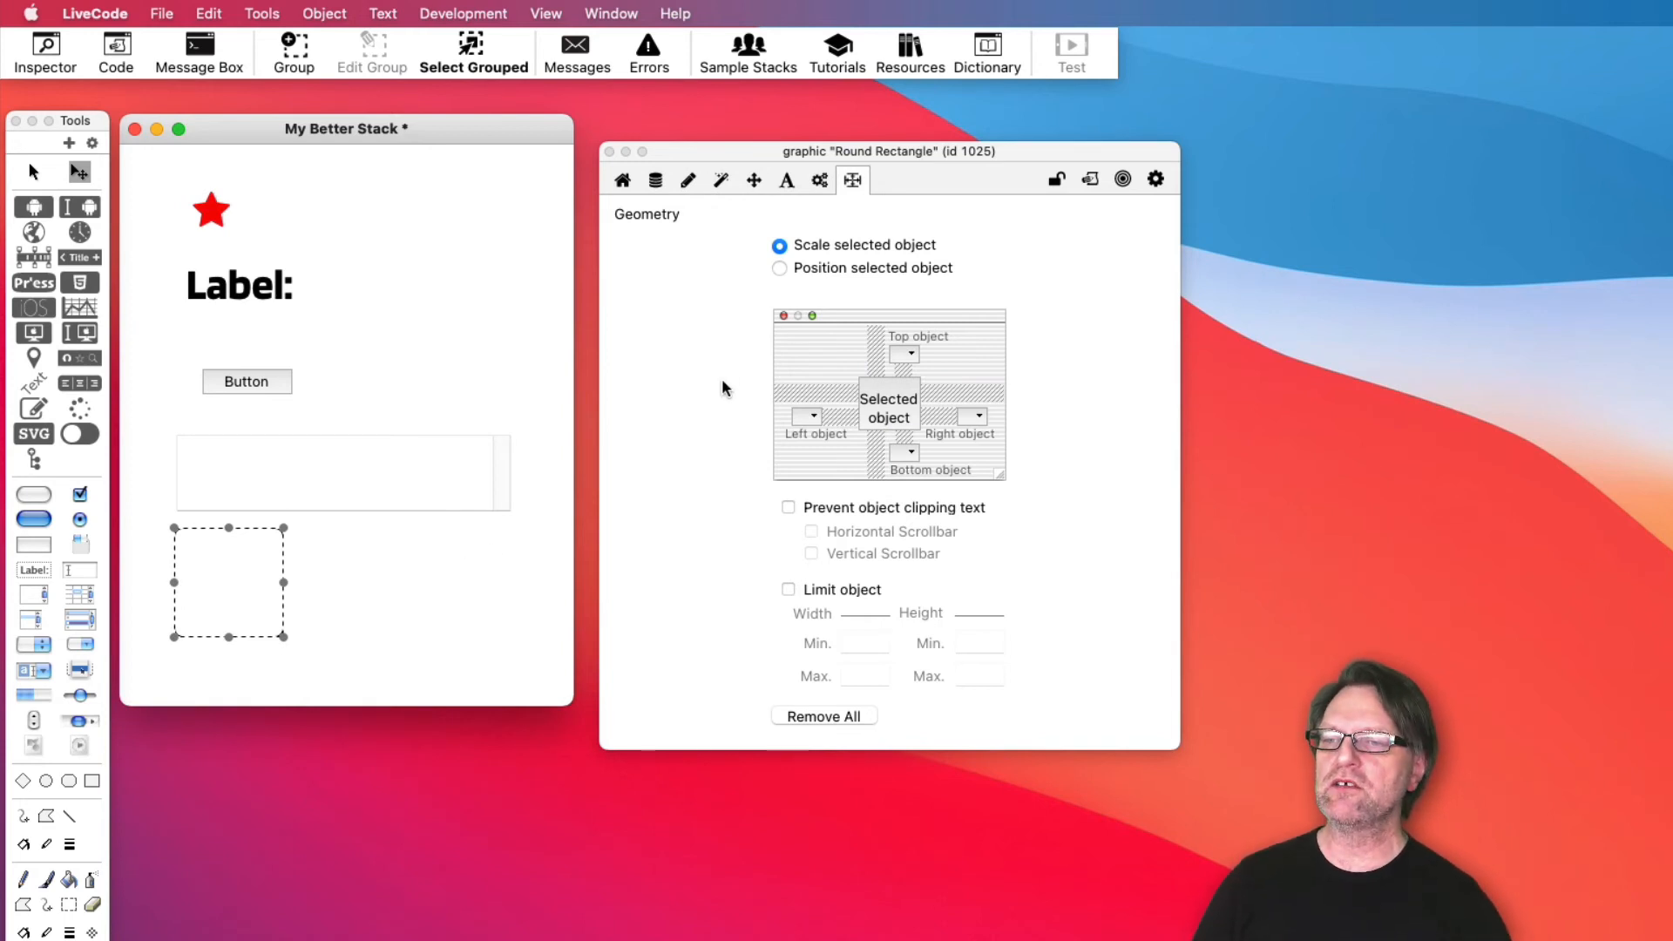
pyautogui.click(781, 268)
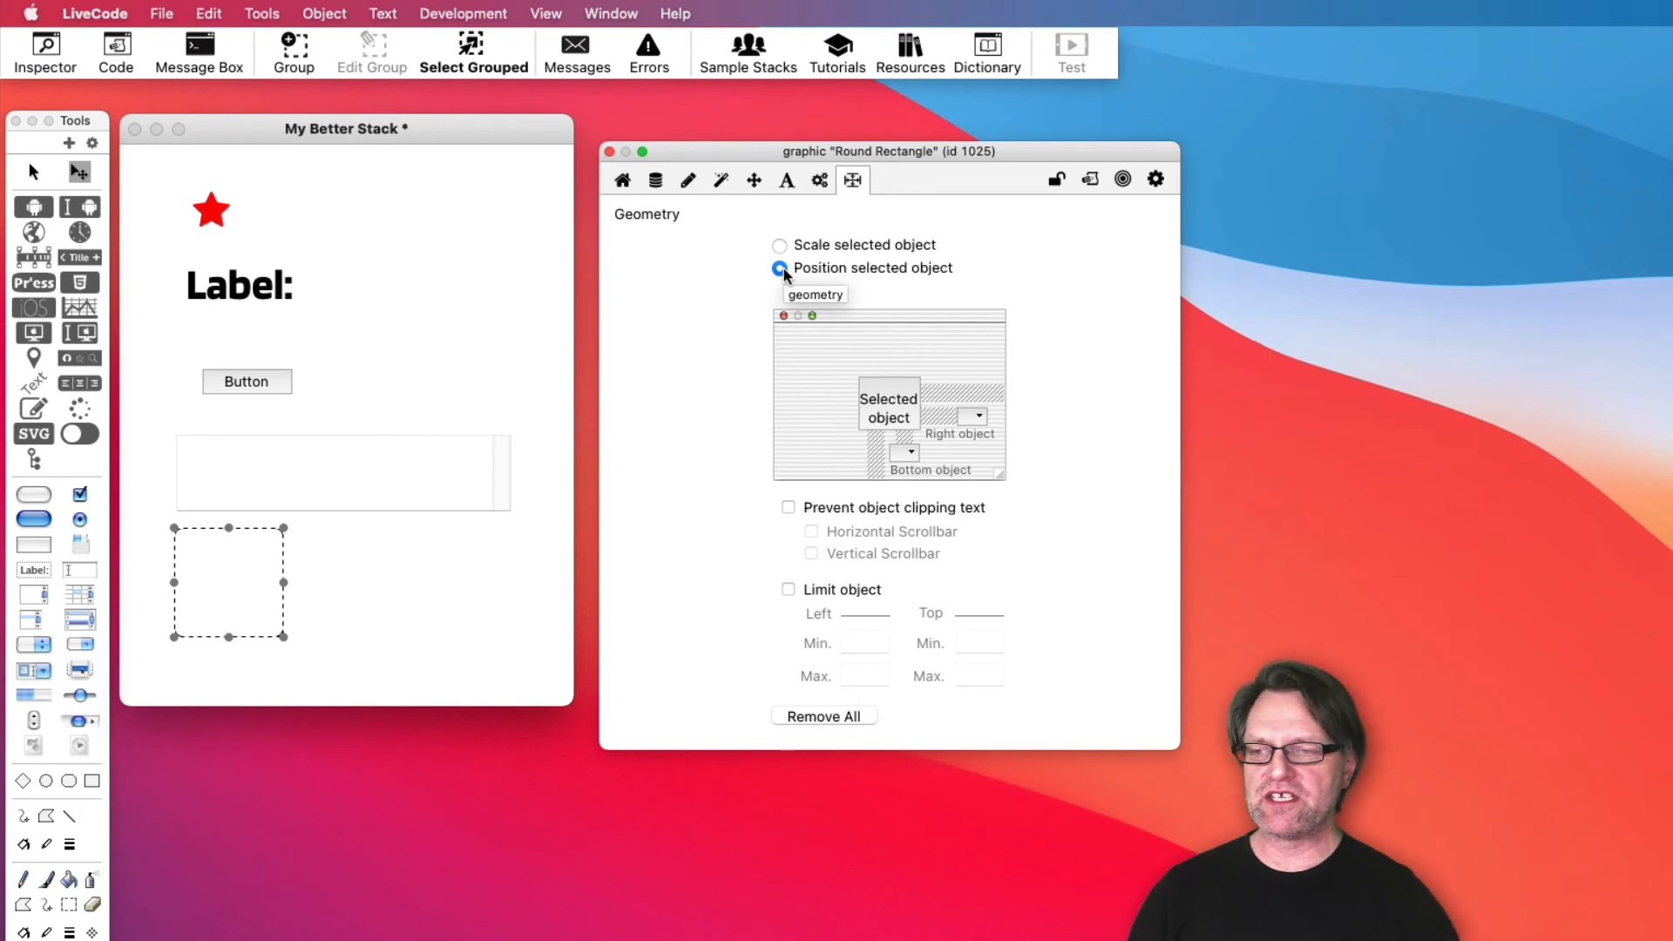
pyautogui.click(876, 460)
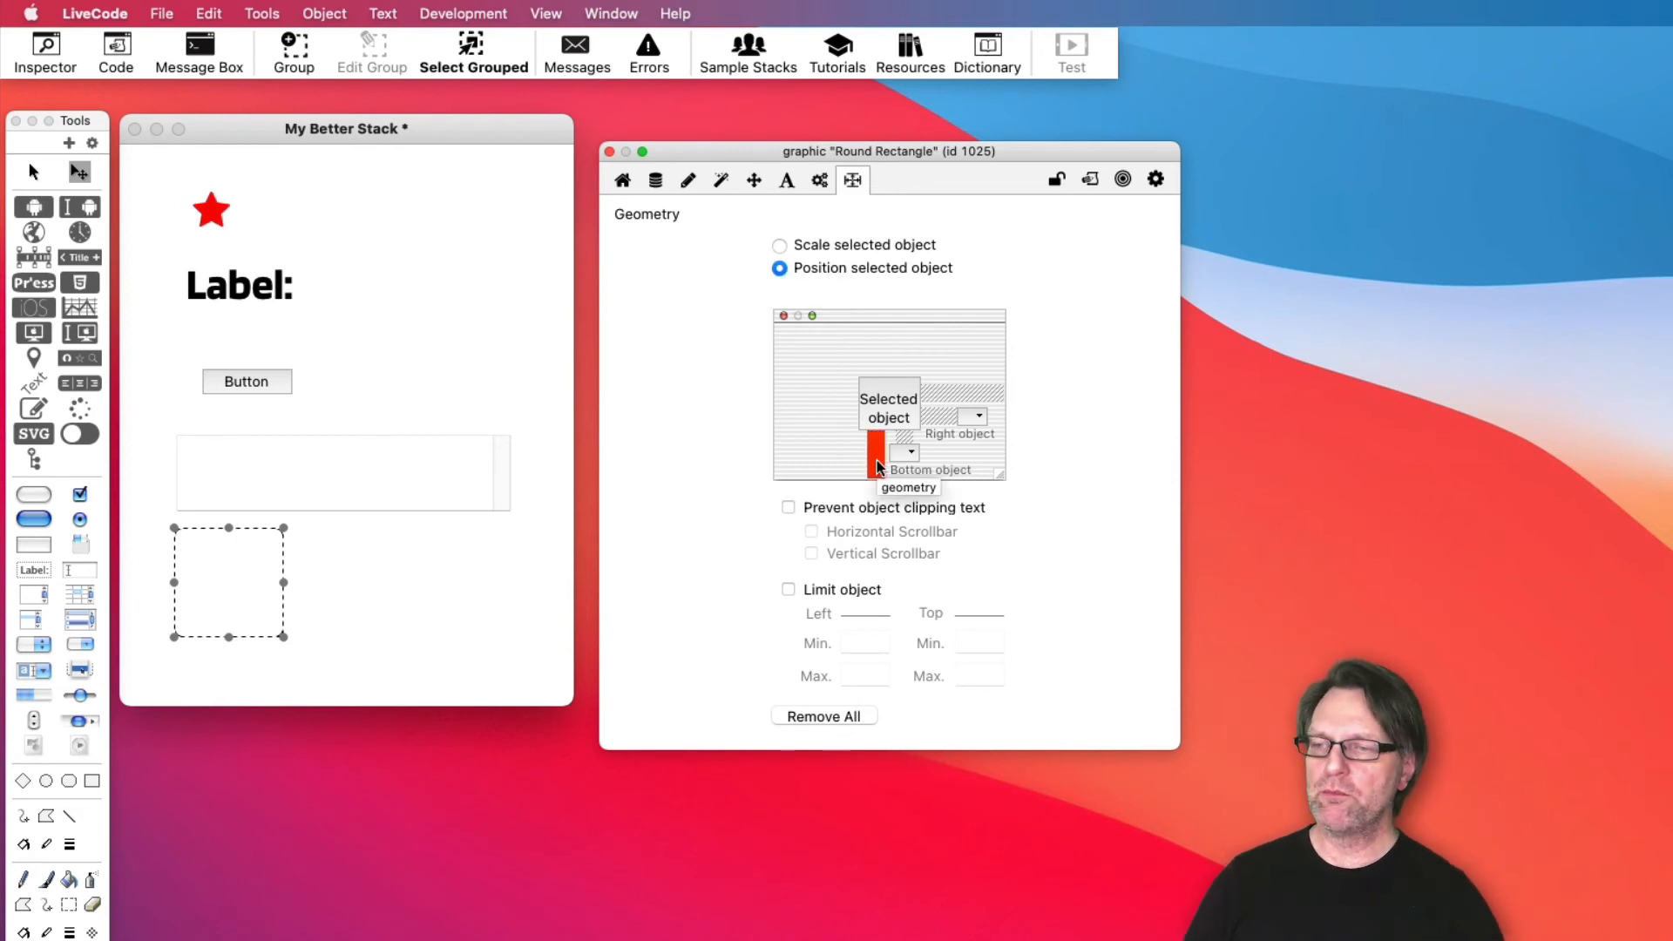
pyautogui.moveTo(352, 710); pyautogui.dragTo(383, 765)
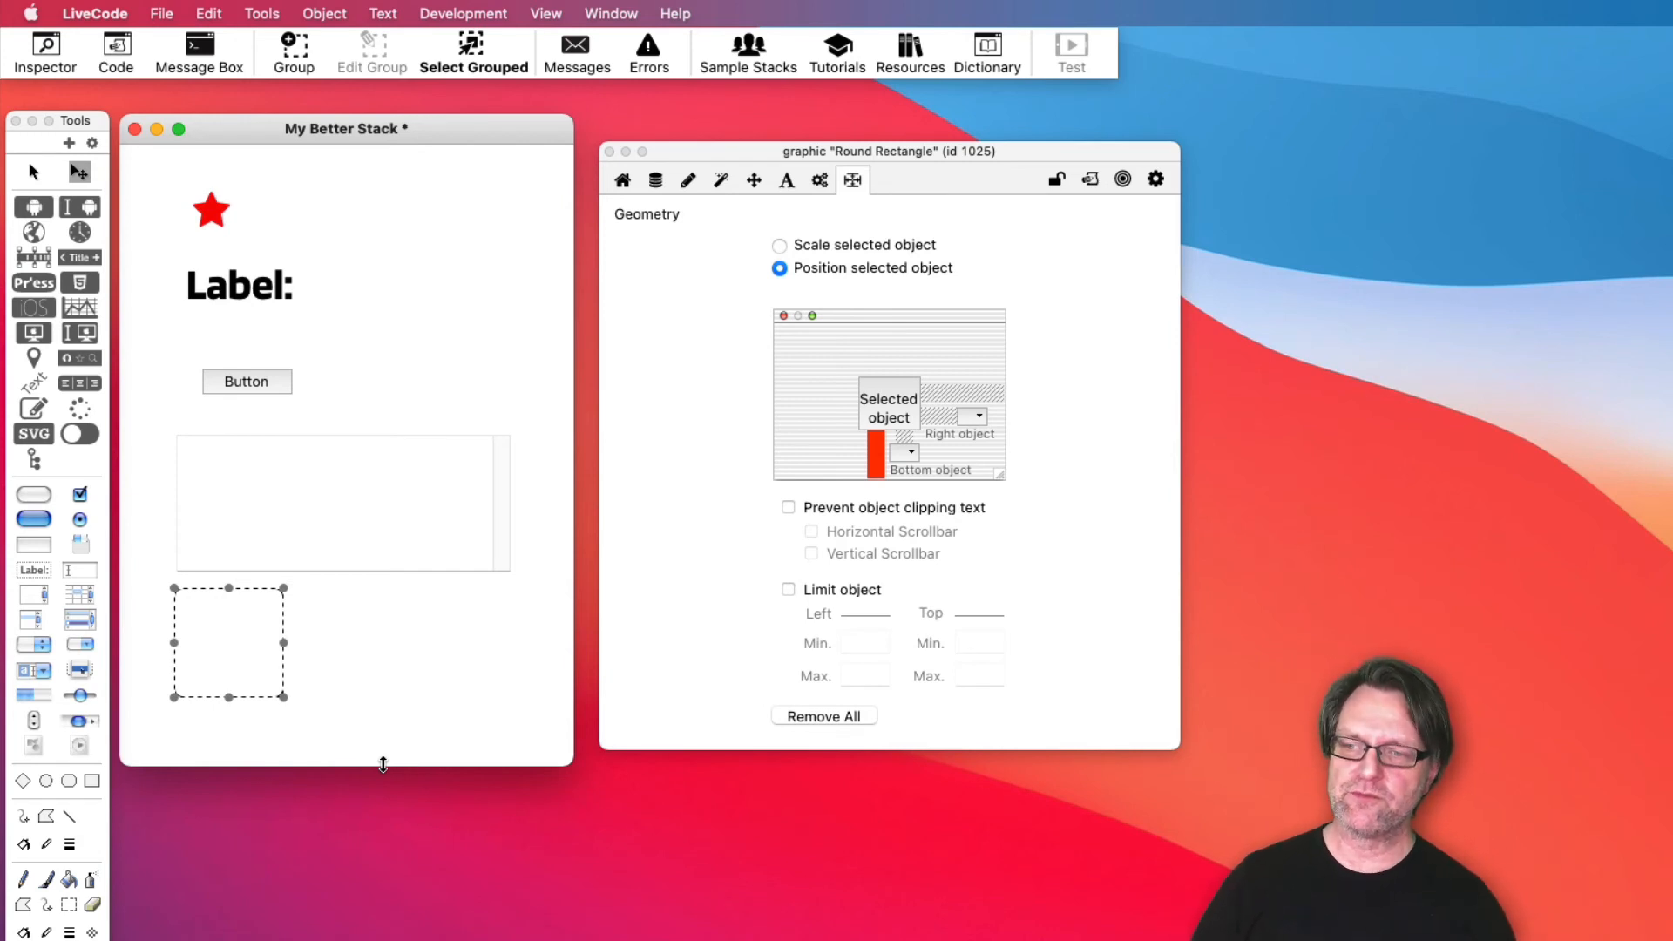
# Change the bottom links of the rounded rectangle and the scrolling field to proportional, and make the stack window slightly taller to test them.
pyautogui.click(876, 454)
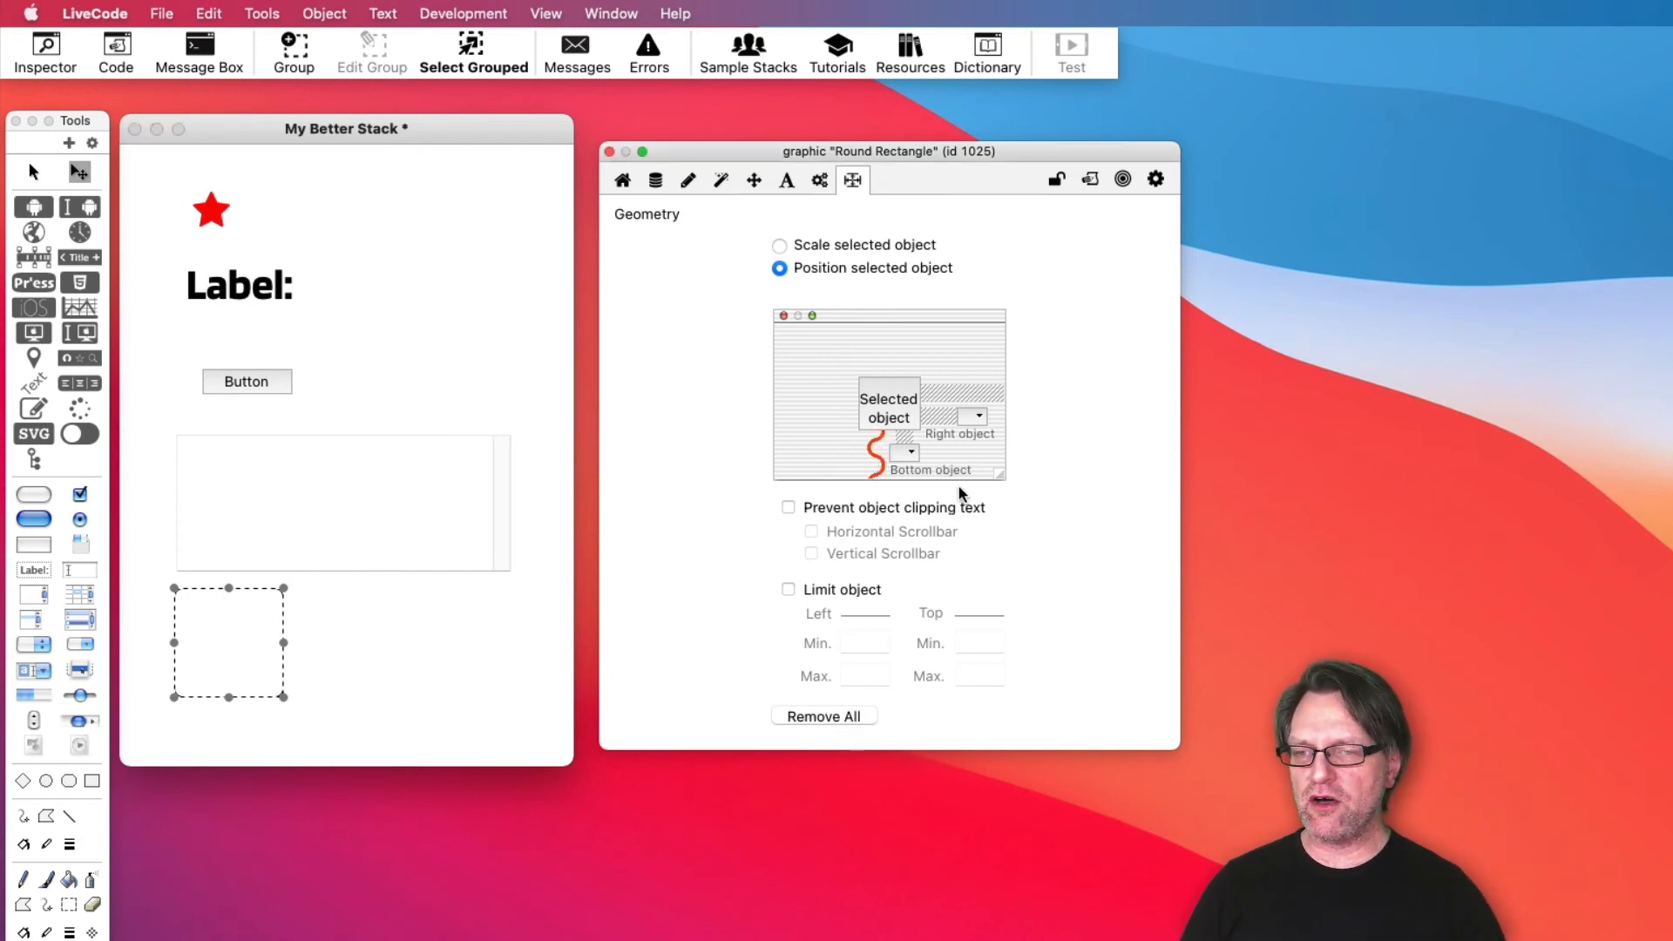
pyautogui.click(391, 486)
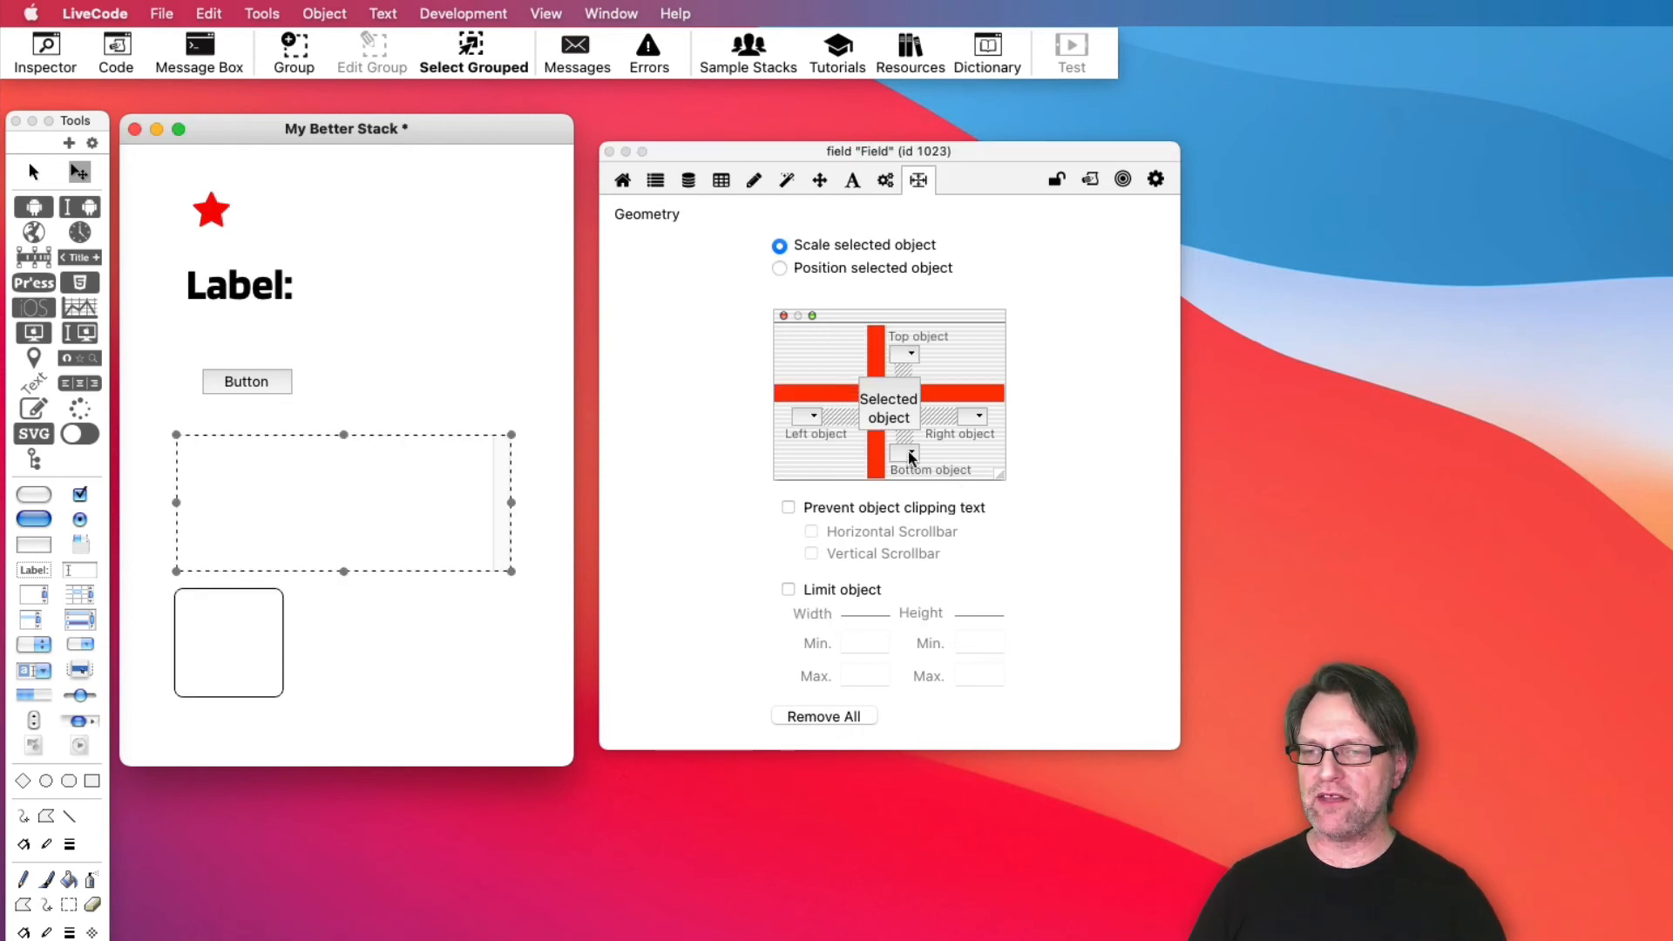
pyautogui.click(877, 458)
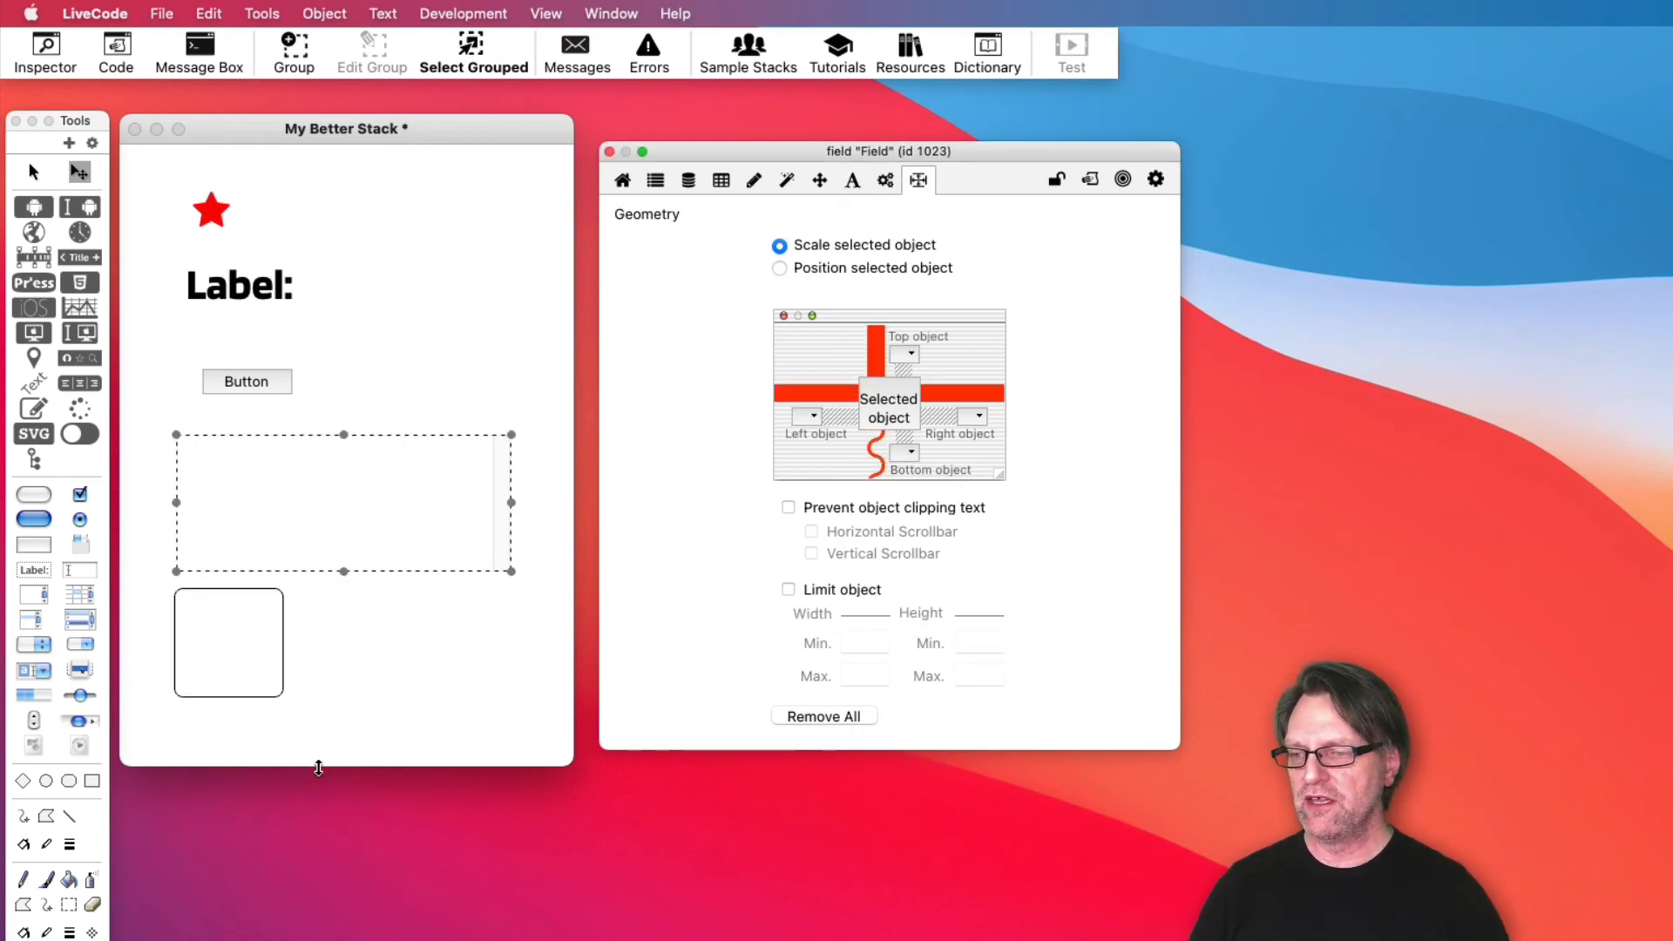
pyautogui.moveTo(317, 775); pyautogui.dragTo(420, 796)
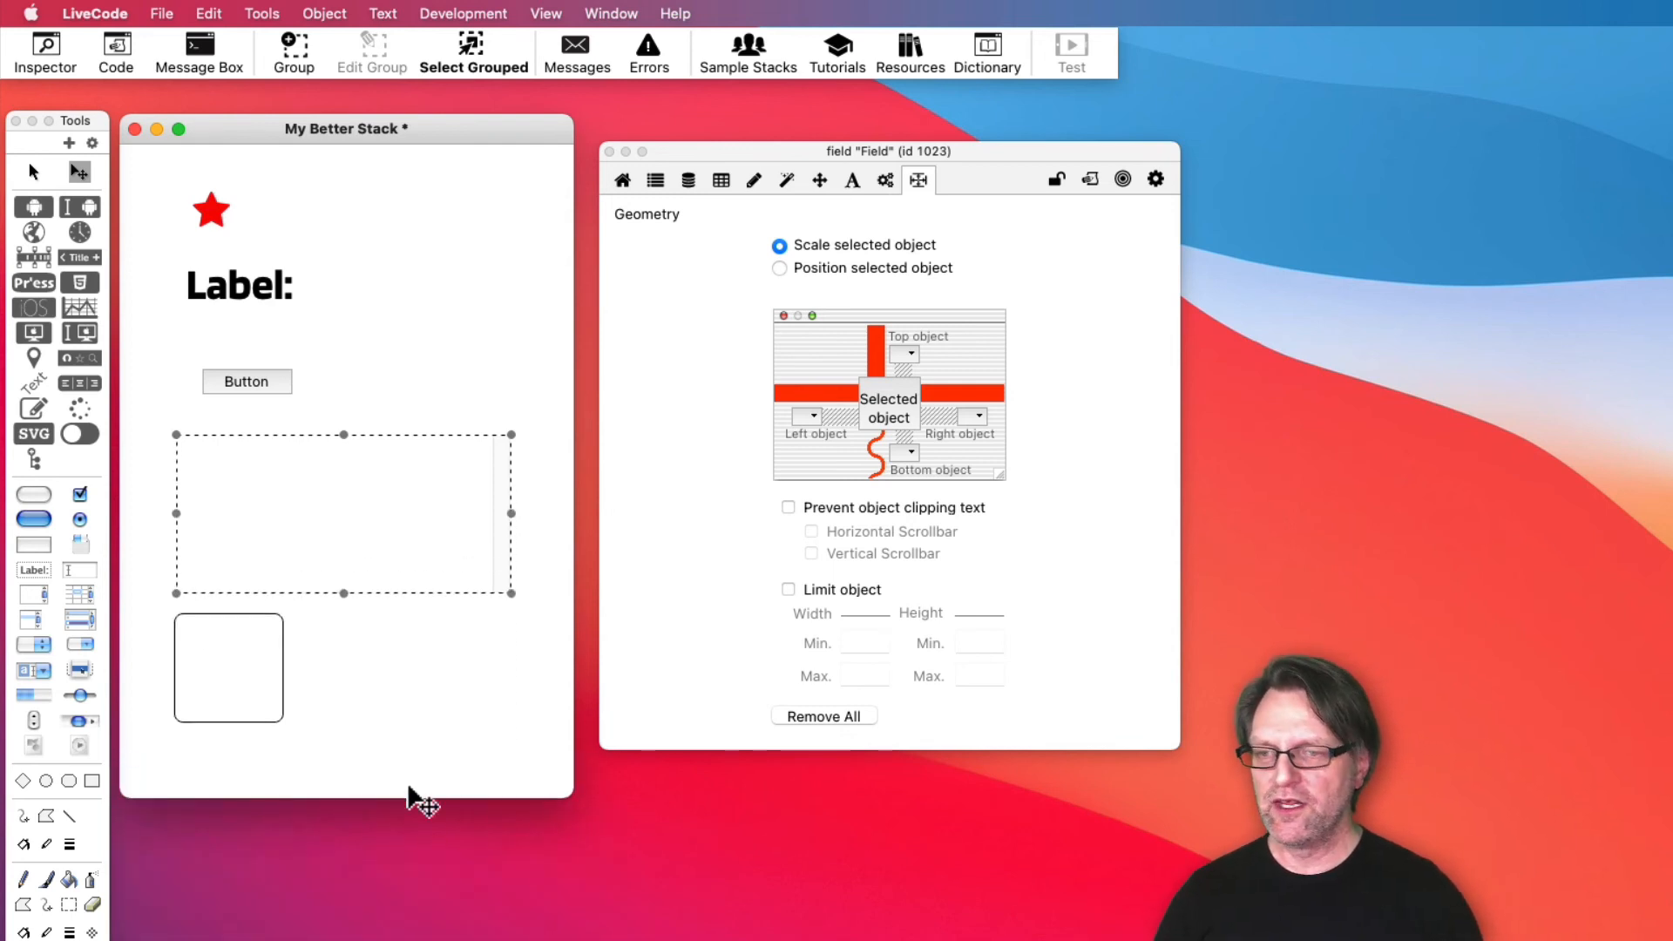
# Remove the scrolling field's bottom link.
pyautogui.click(879, 469)
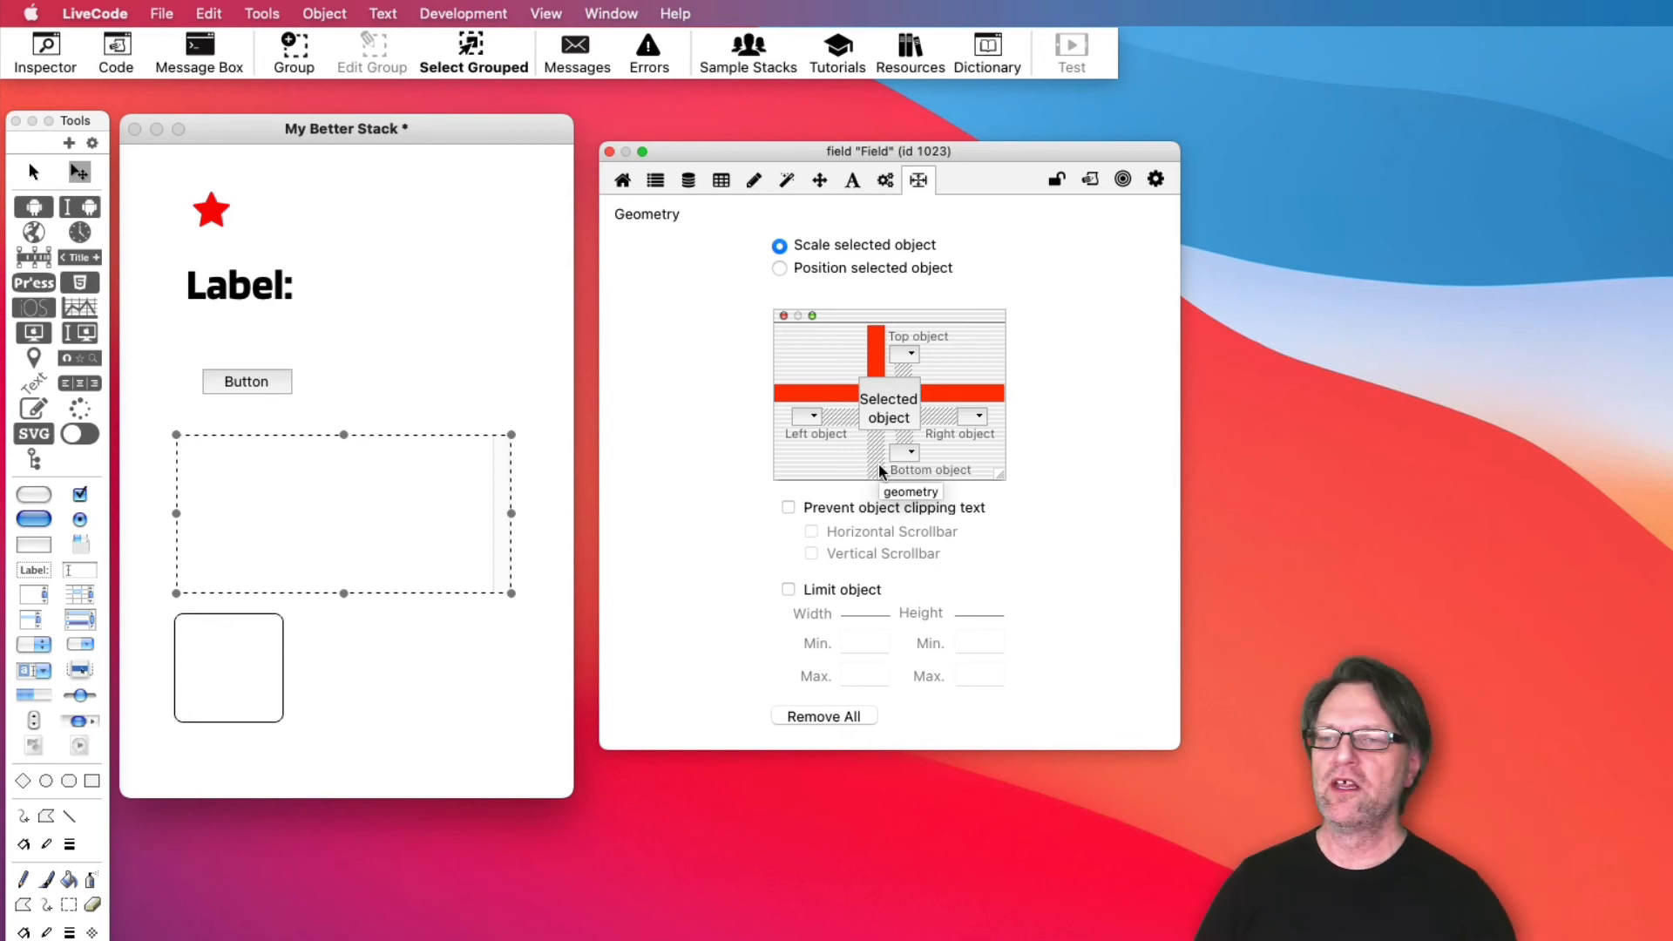
pyautogui.click(816, 418)
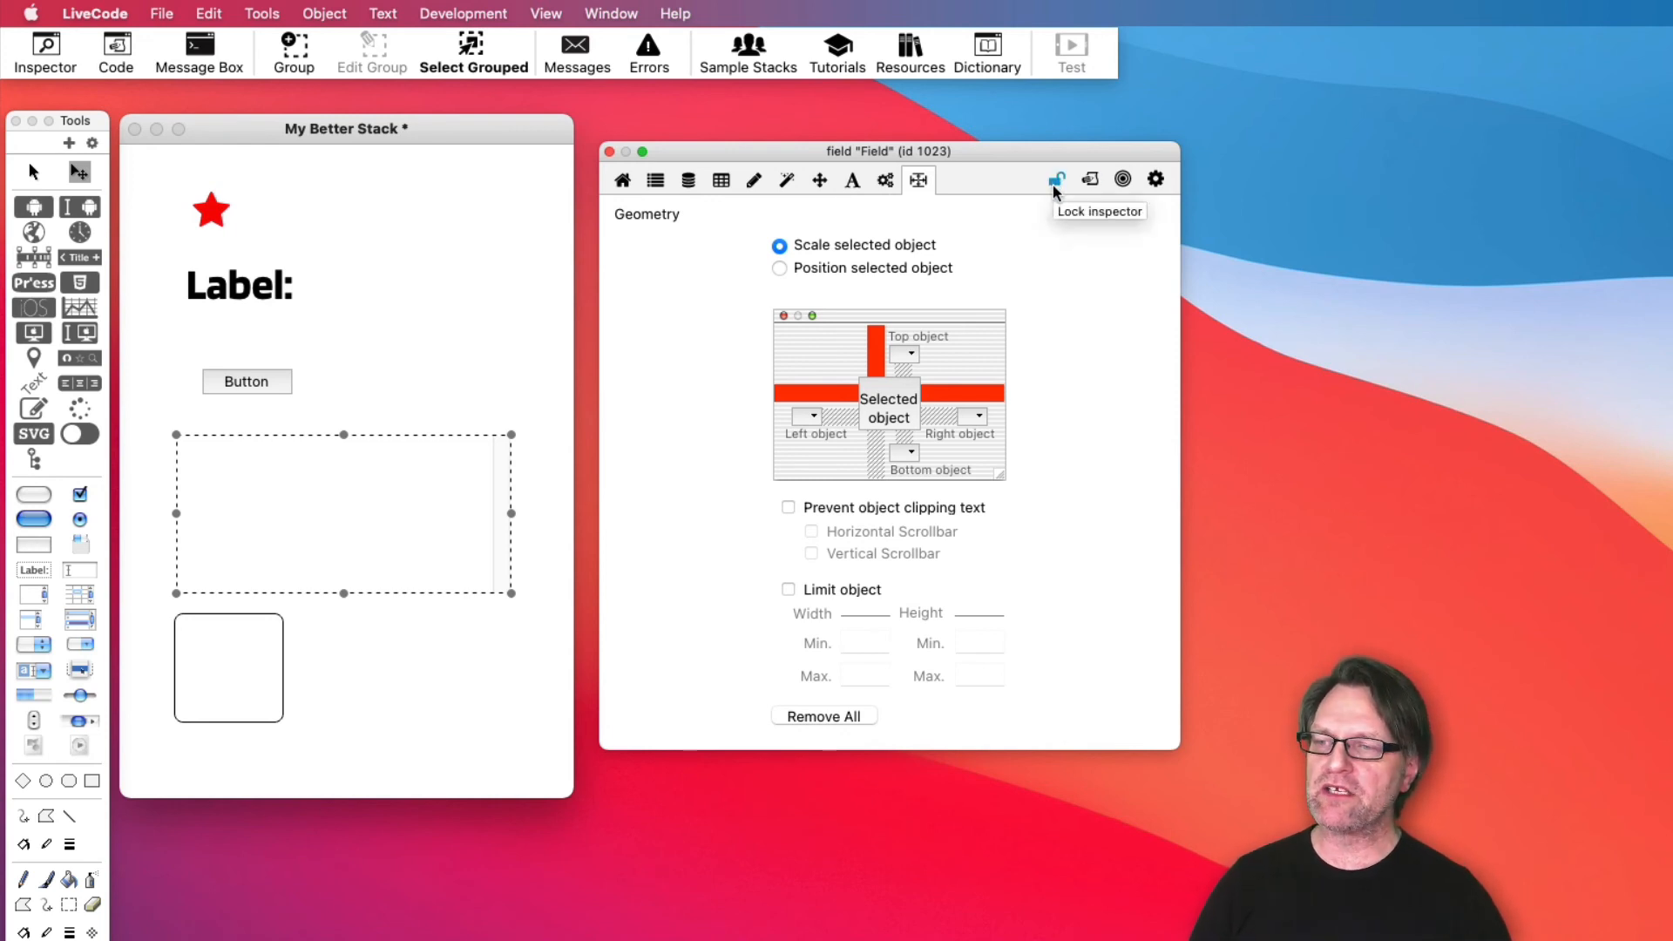
# Examine the button's basic properties, and select different controls to see the inspector follow the selection.
pyautogui.click(250, 386)
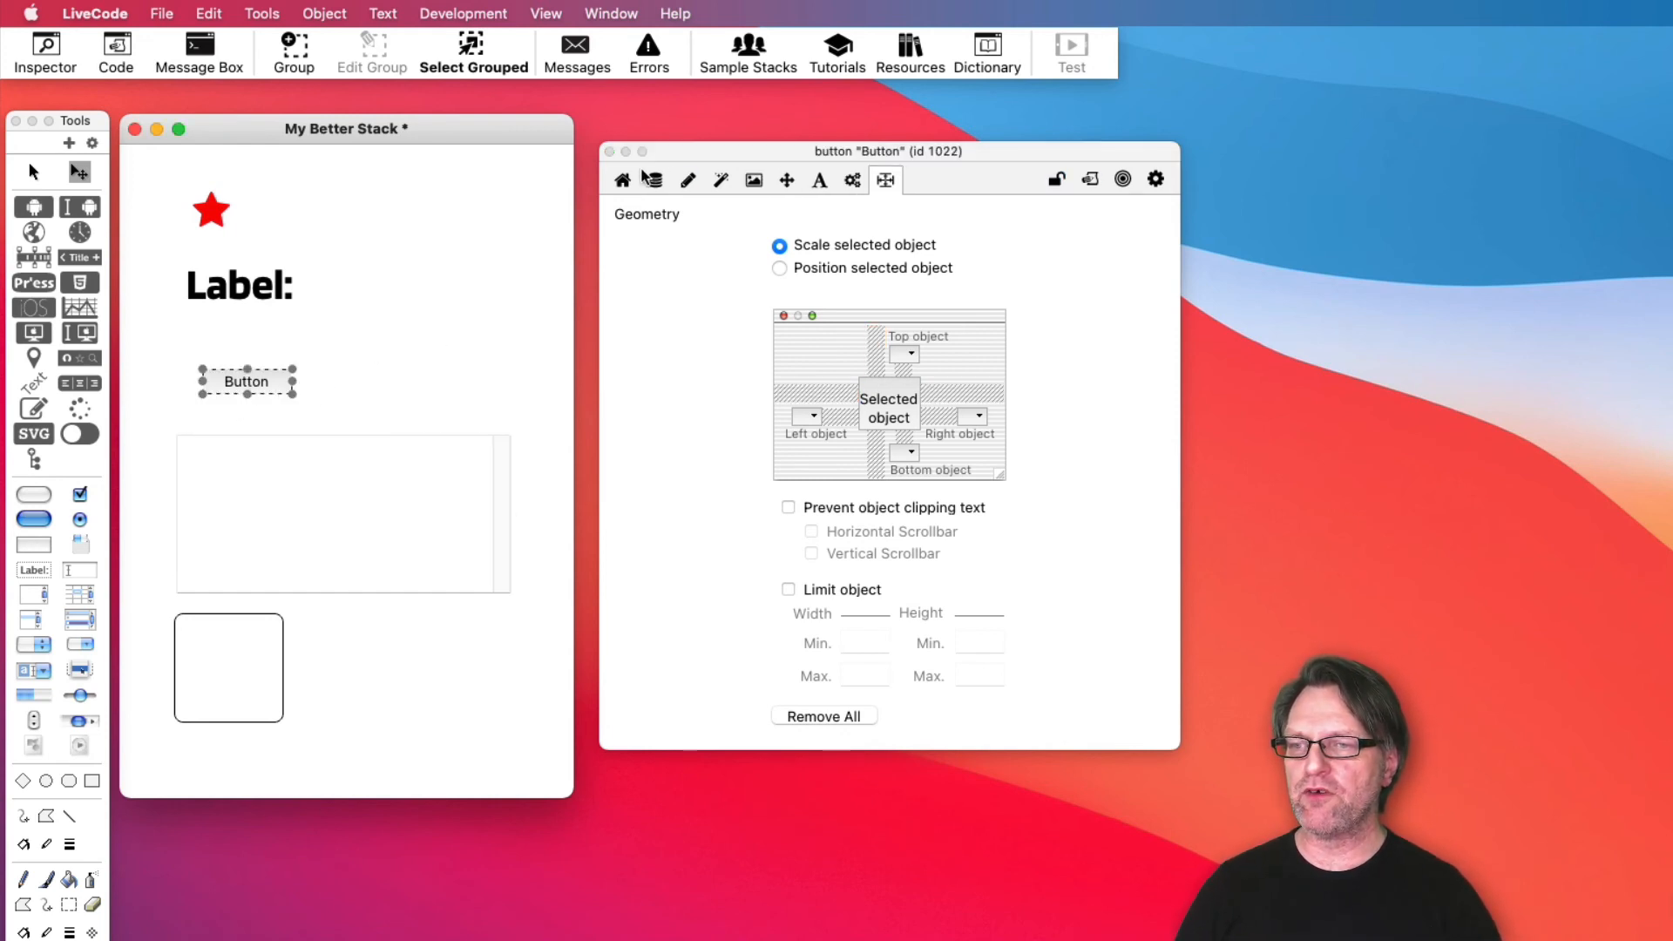
pyautogui.click(629, 180)
pyautogui.click(400, 549)
pyautogui.click(264, 390)
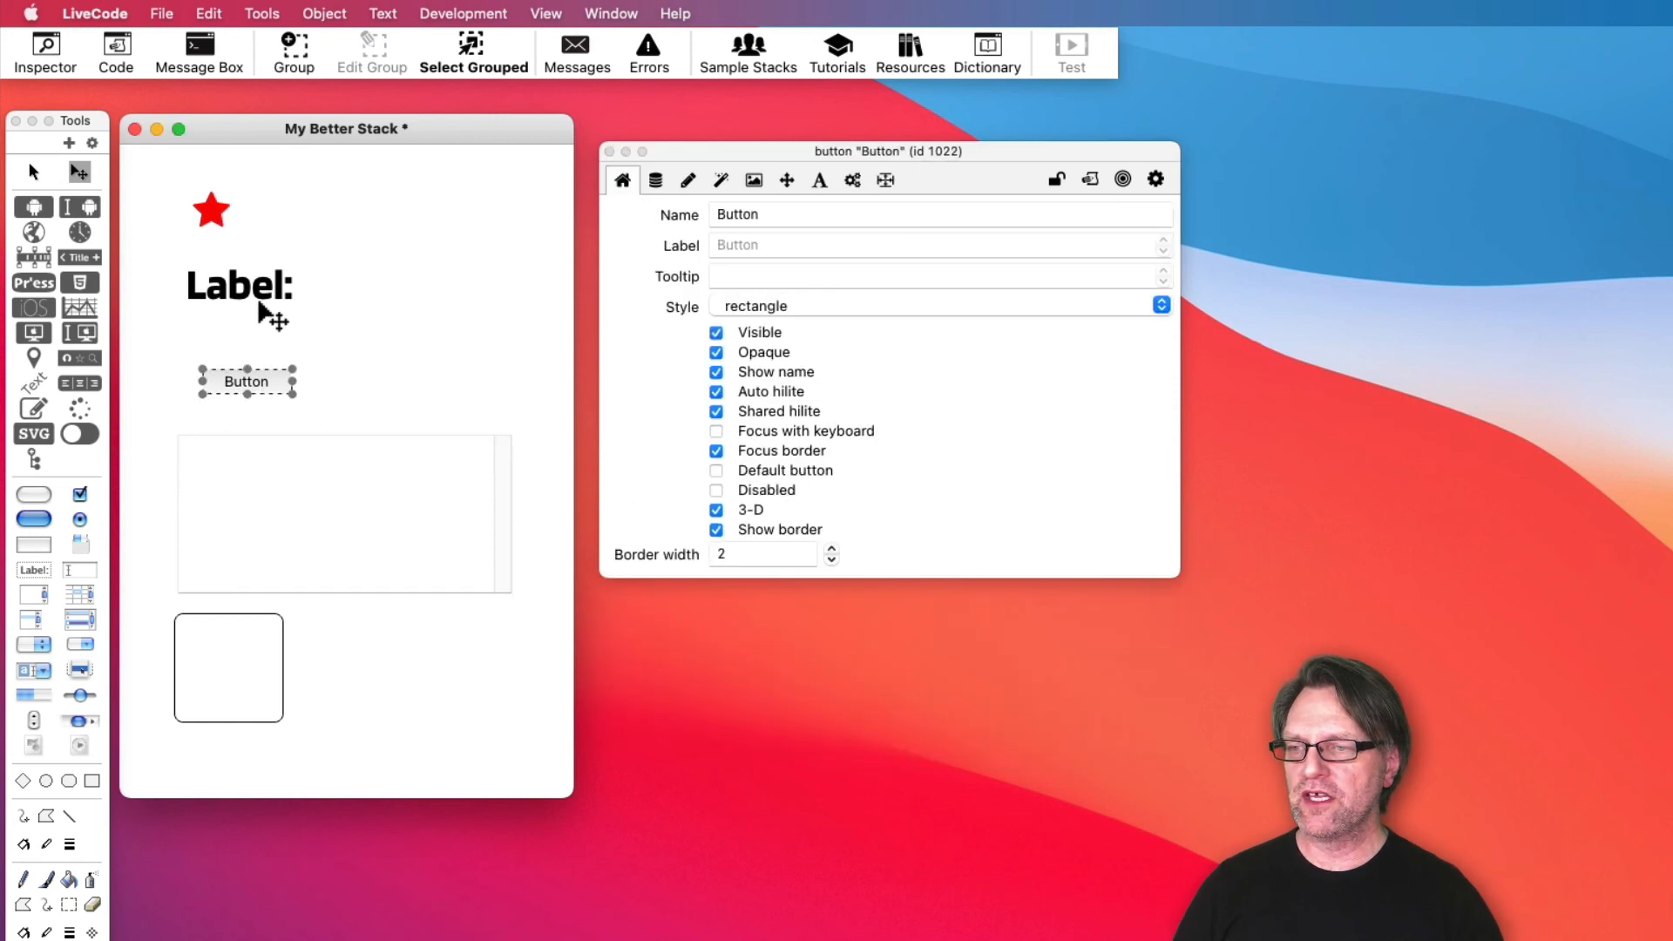
# Lock the inspector on the label field, select the button and the scrolling field to test the lock, and unlock it.
pyautogui.click(262, 292)
pyautogui.click(1059, 177)
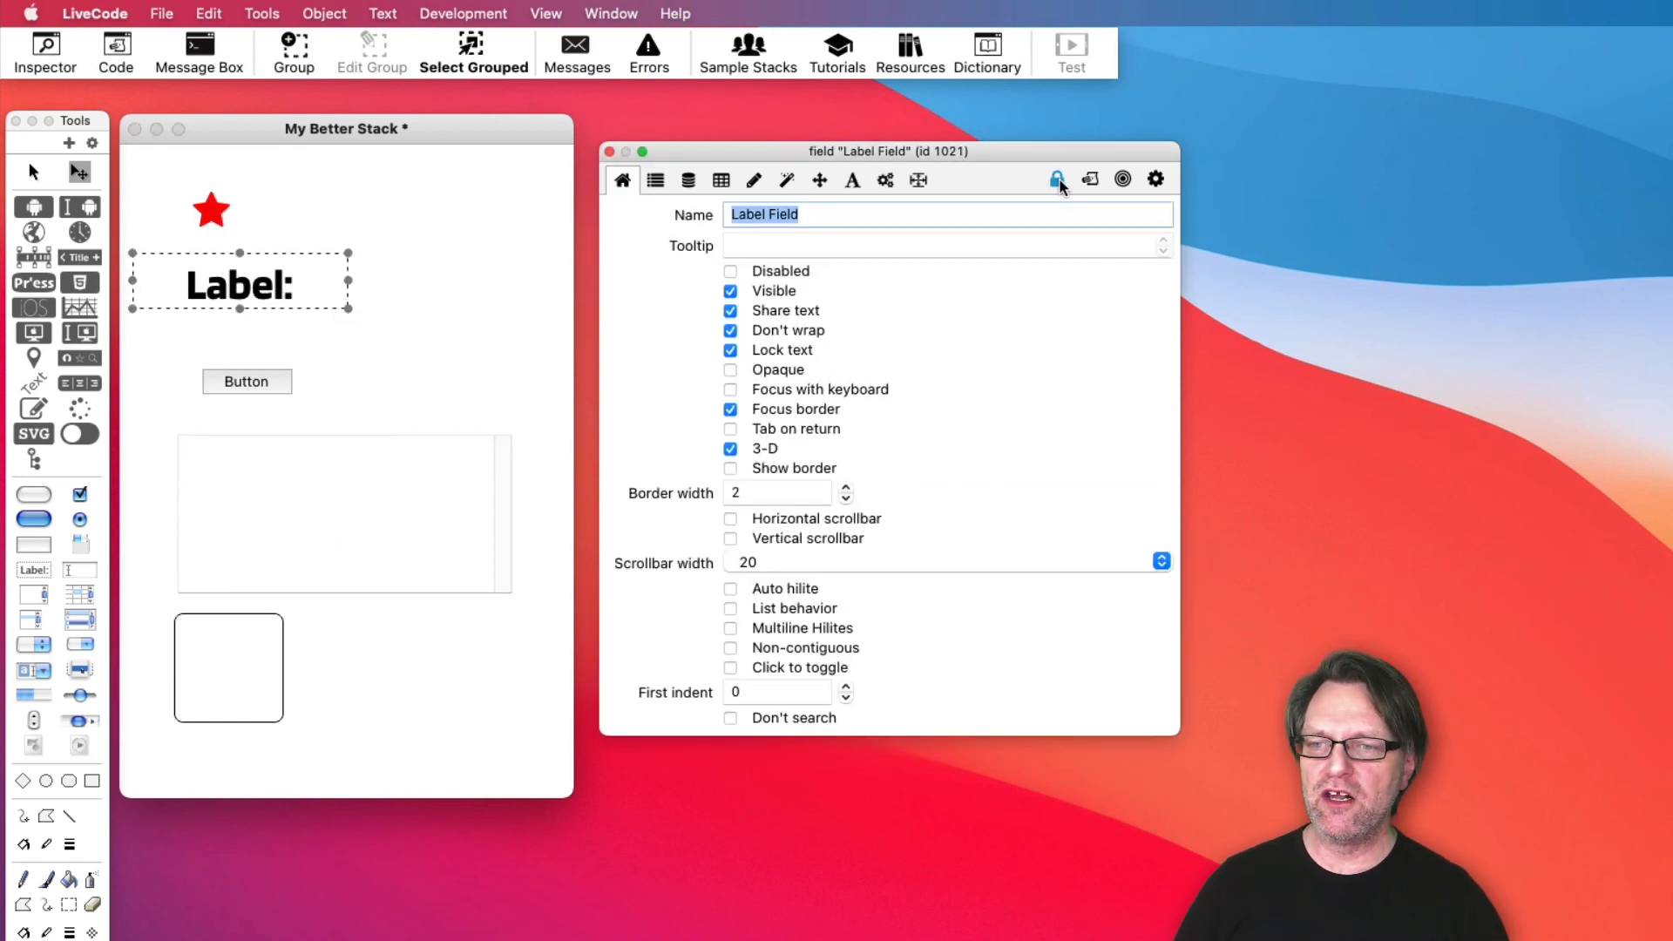
pyautogui.click(1059, 177)
pyautogui.click(248, 388)
pyautogui.click(287, 449)
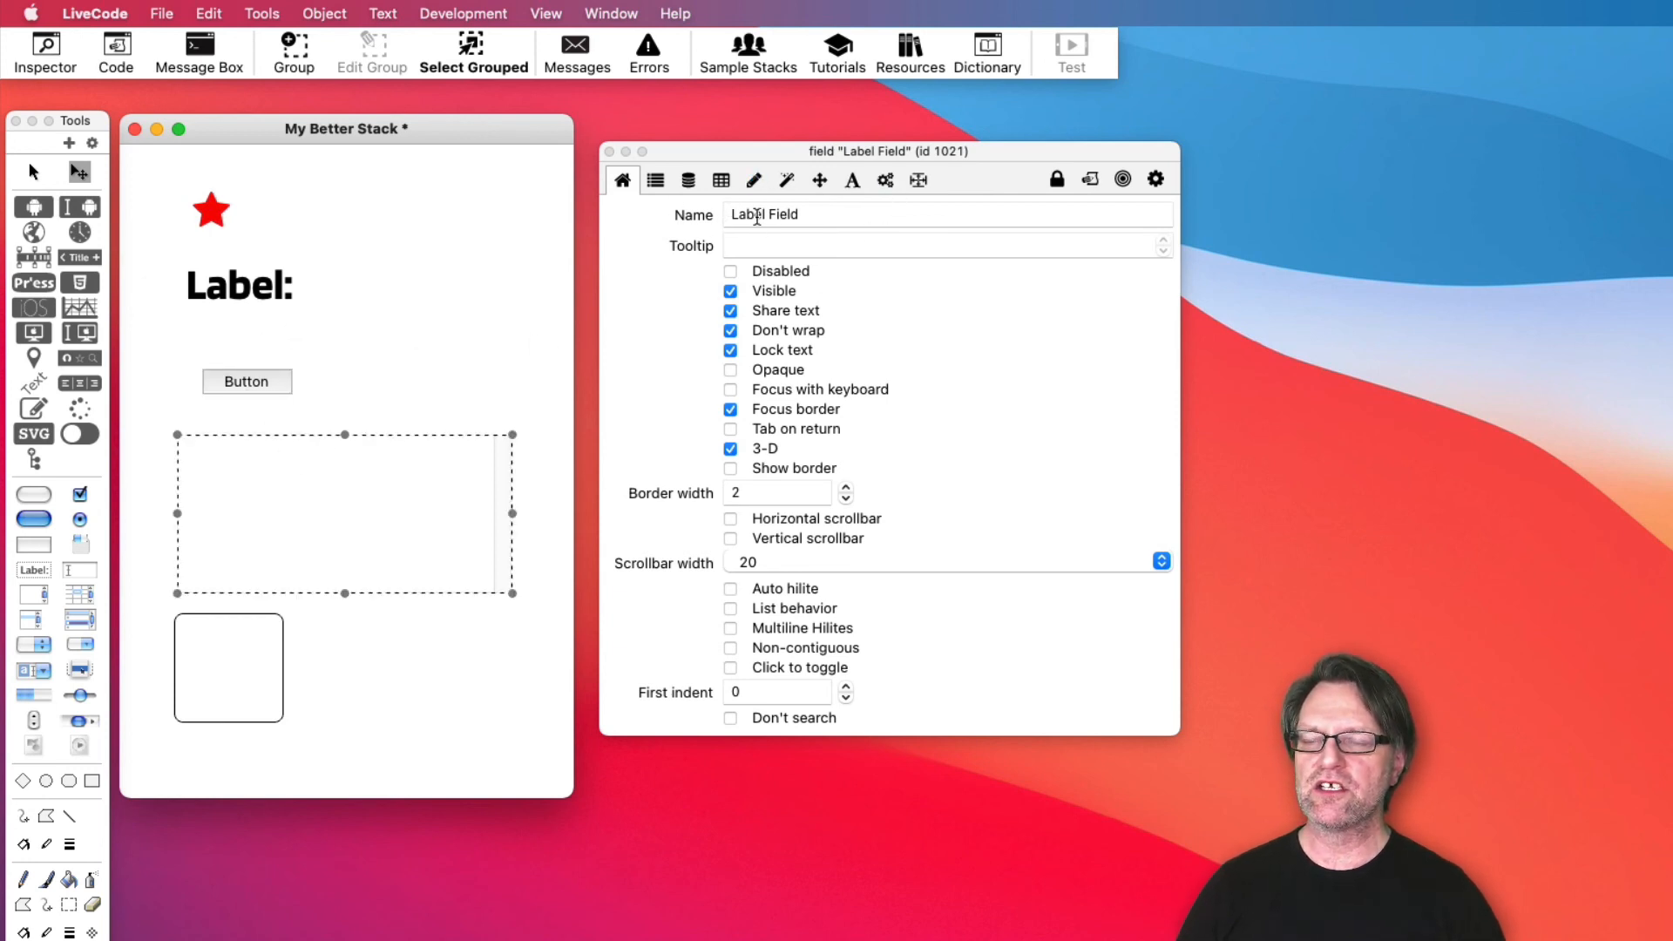
pyautogui.click(1056, 181)
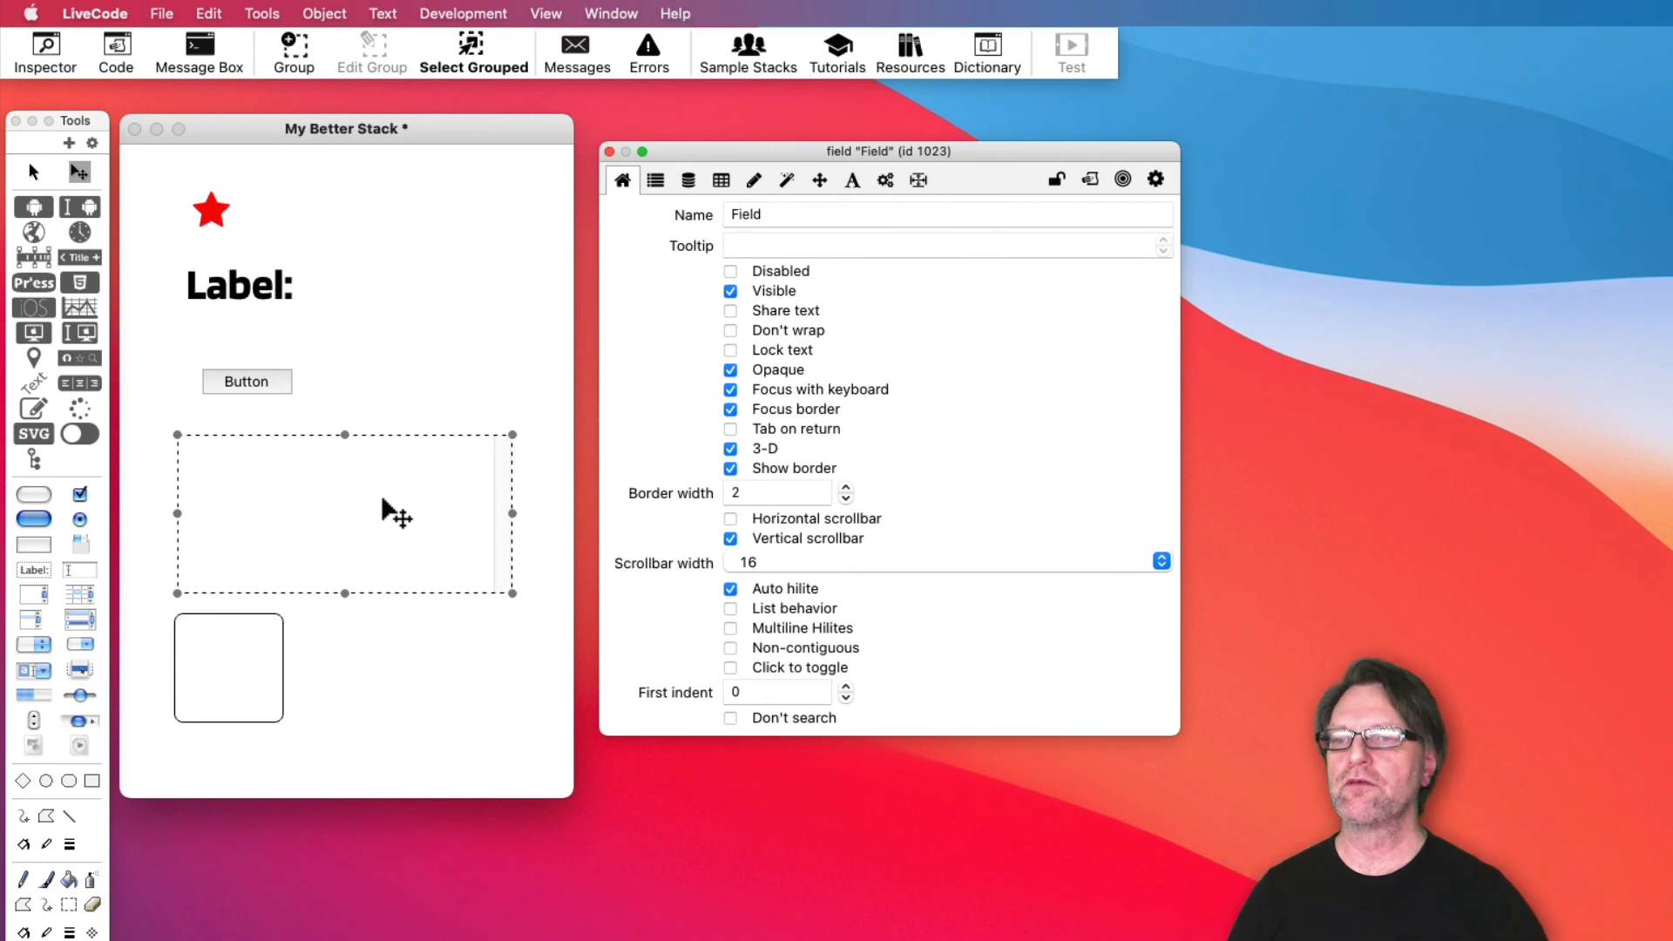
# Inspect the SVG Icon widget without selecting it on the stack, and unlock the inspector to return to the selected field.
pyautogui.click(1125, 181)
pyautogui.moveTo(1151, 188)
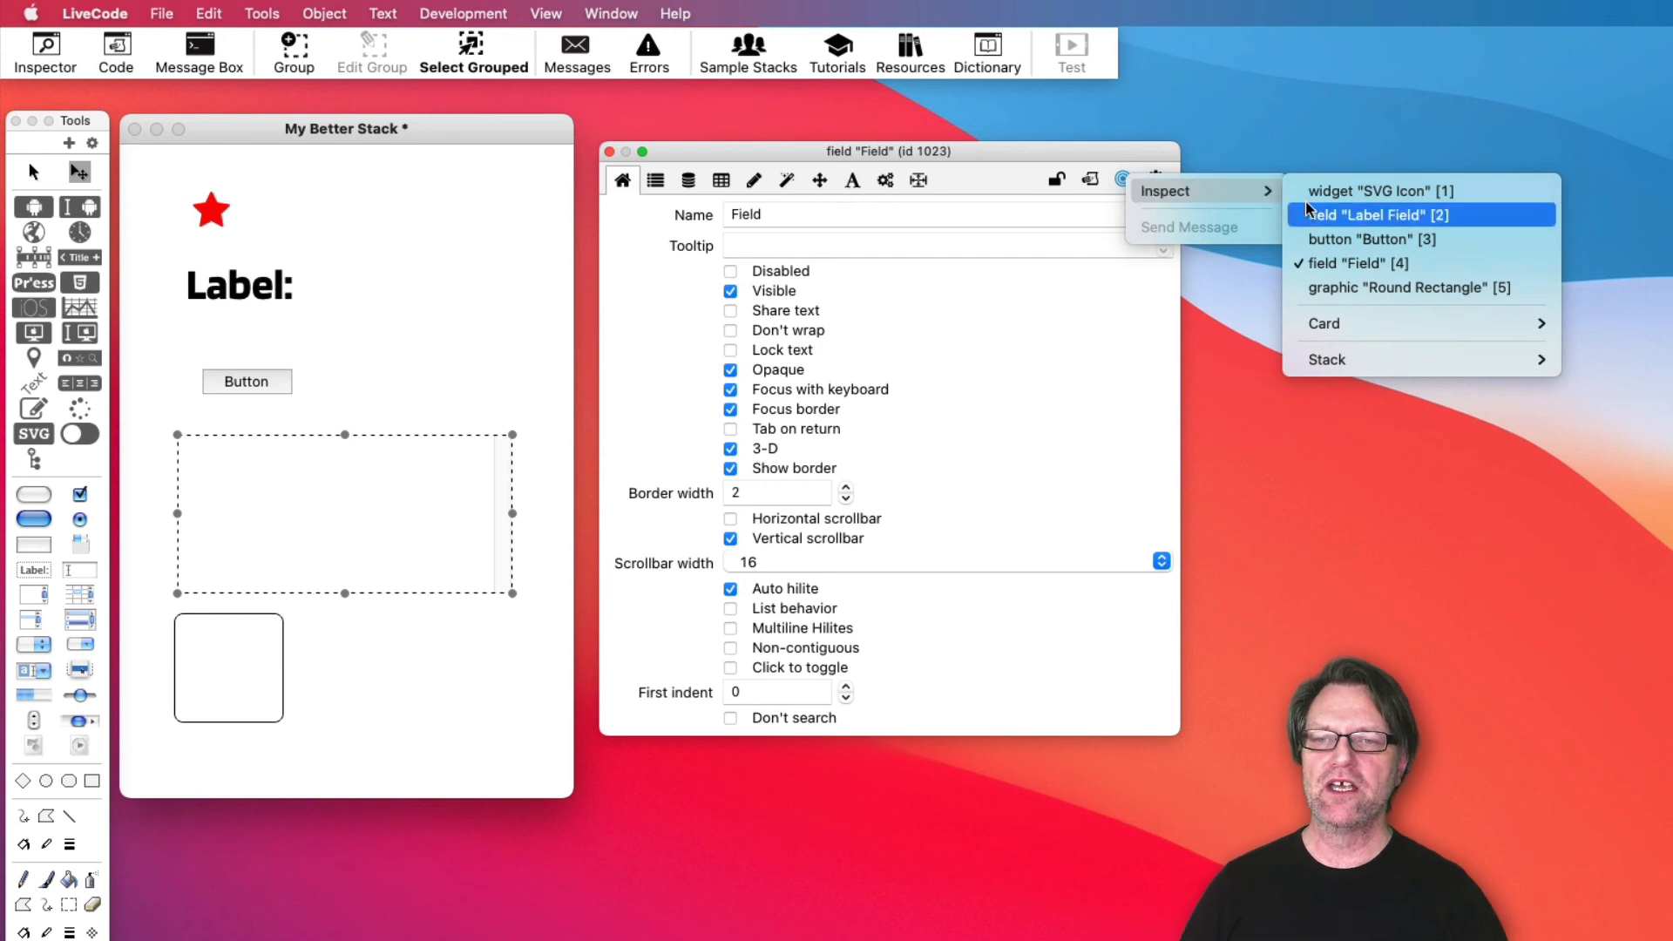
pyautogui.click(1339, 191)
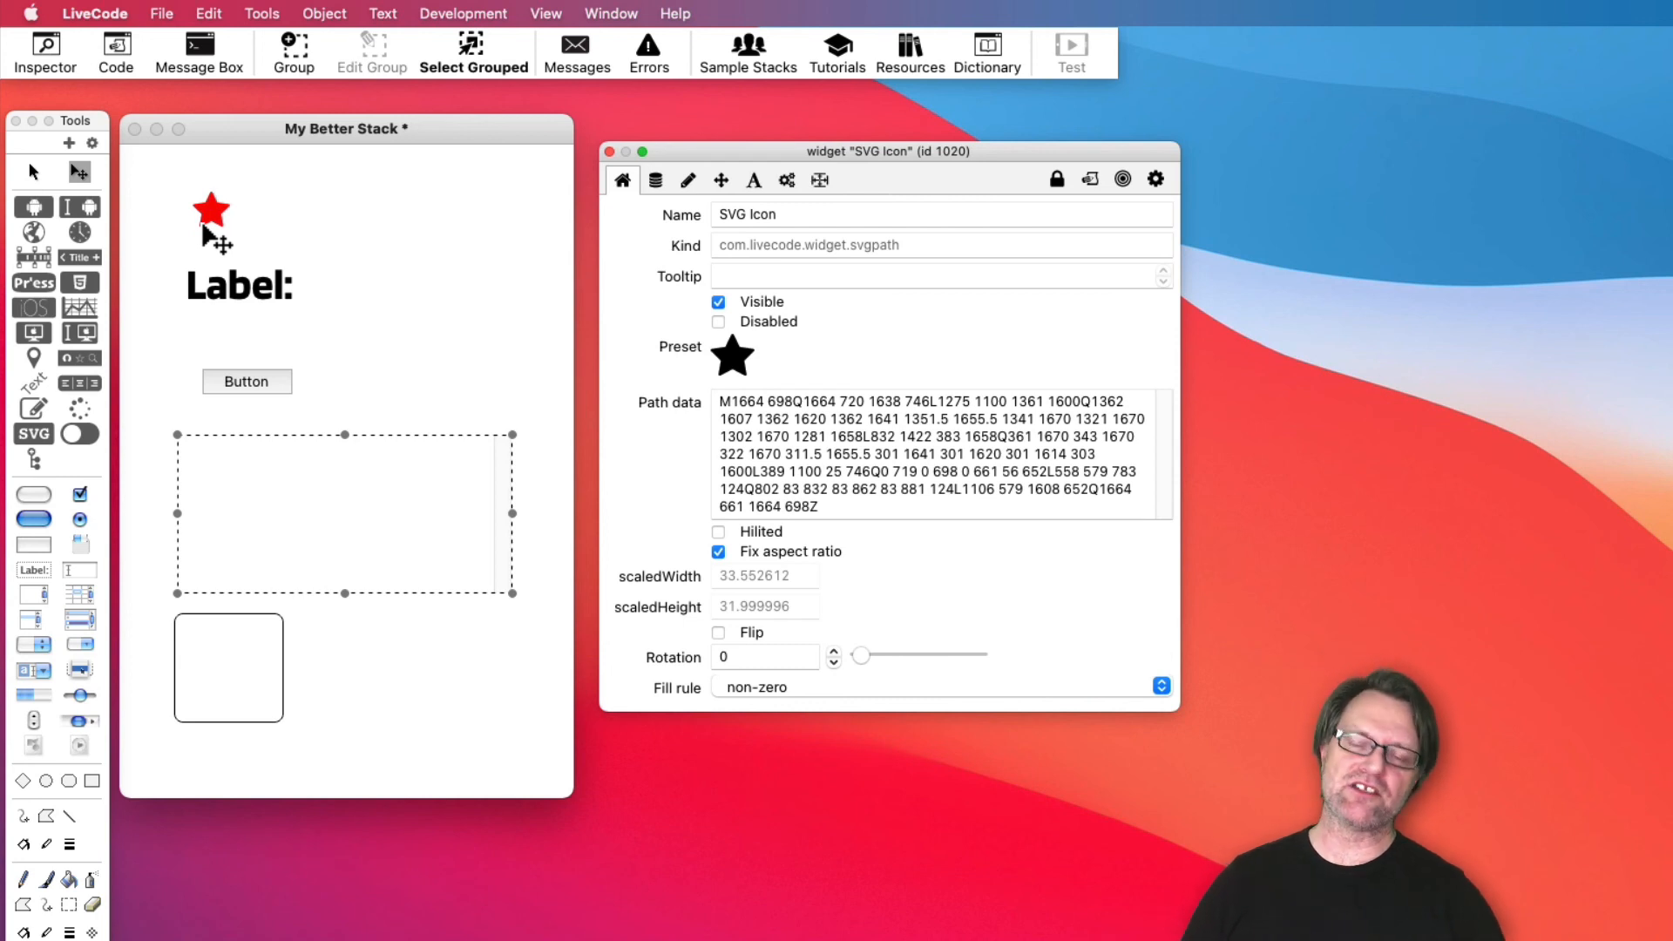
pyautogui.click(1059, 183)
# Set the inspector's header and footer size to small.
pyautogui.click(1158, 180)
pyautogui.moveTo(1208, 190)
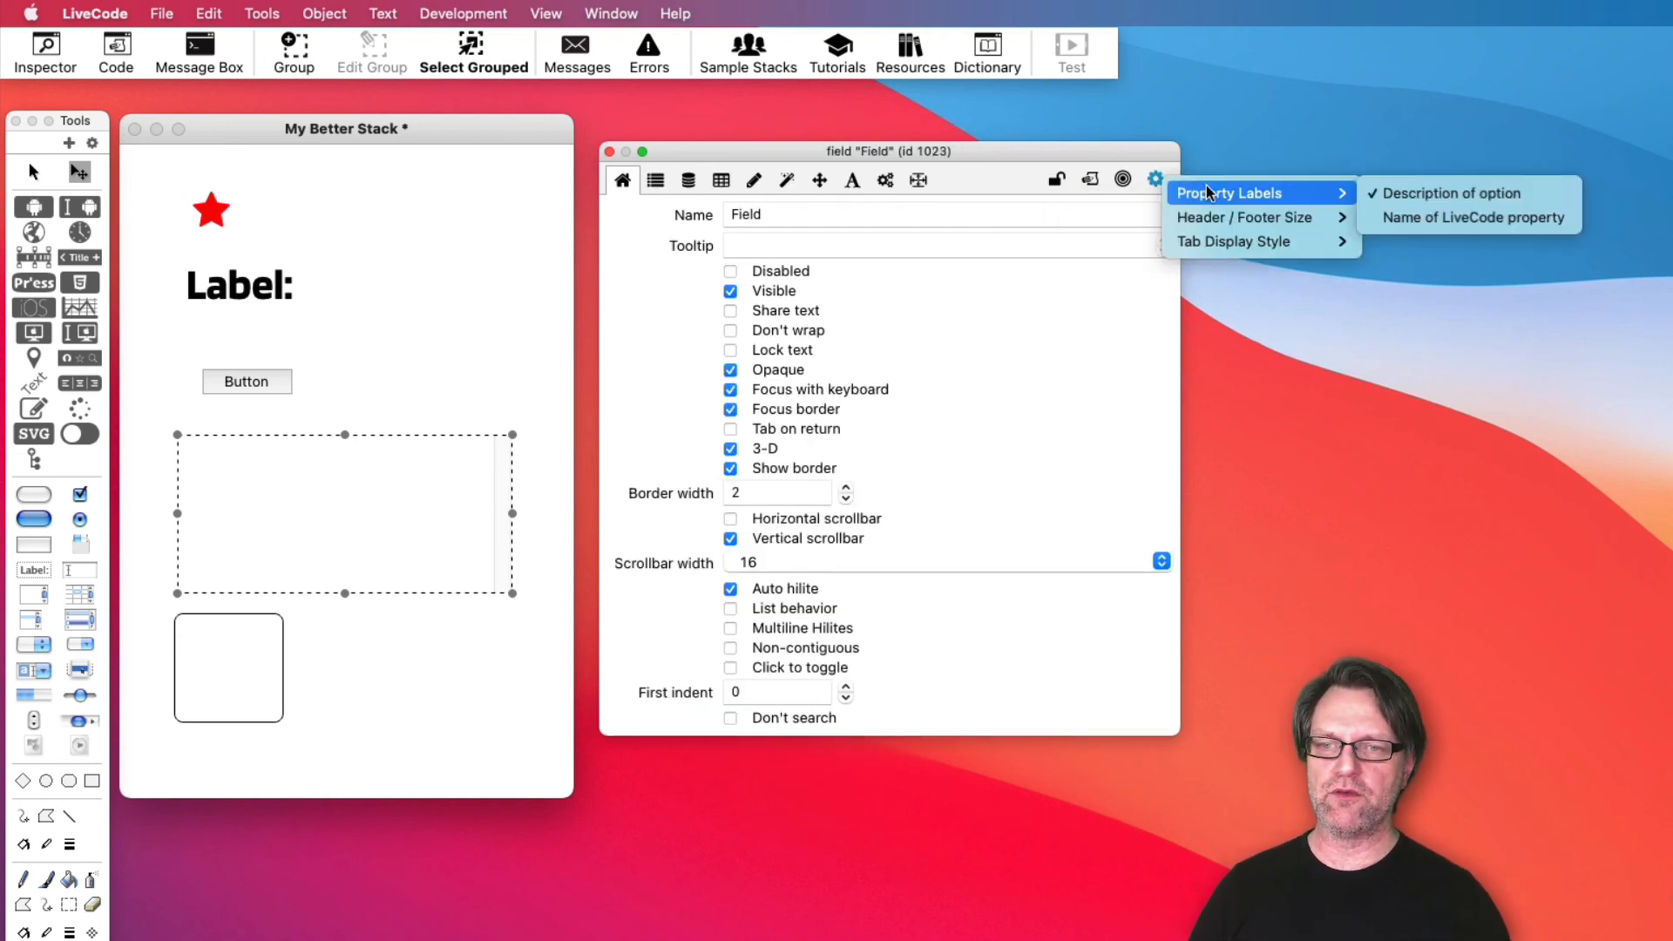
pyautogui.moveTo(1326, 217)
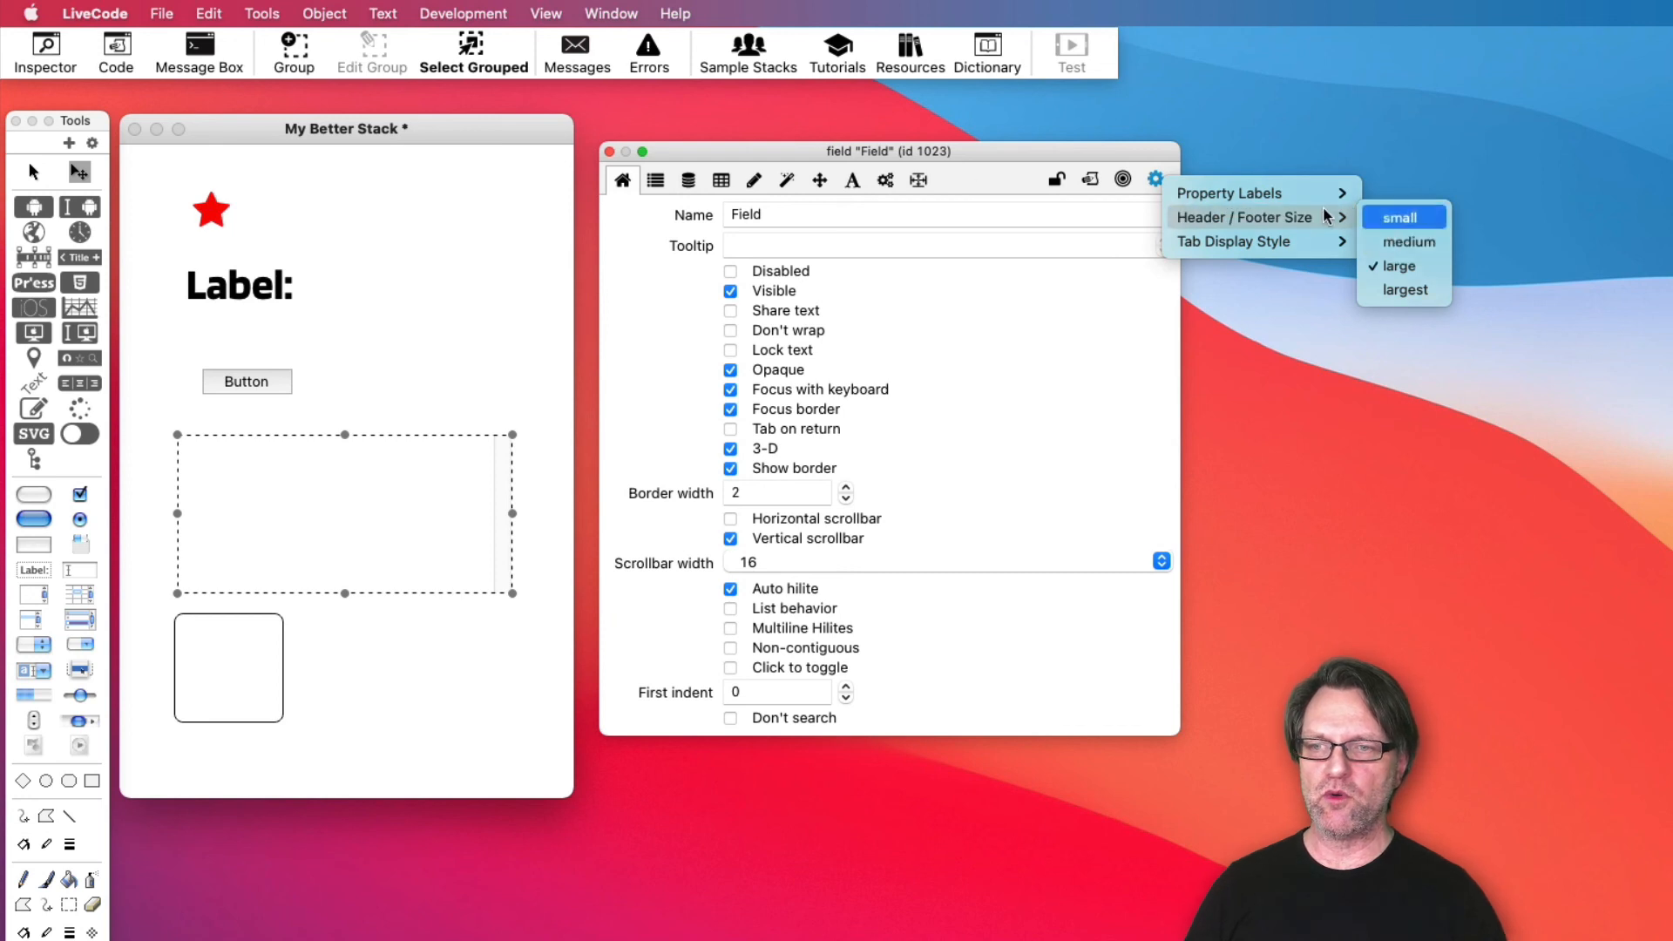
pyautogui.click(1399, 217)
pyautogui.click(1165, 175)
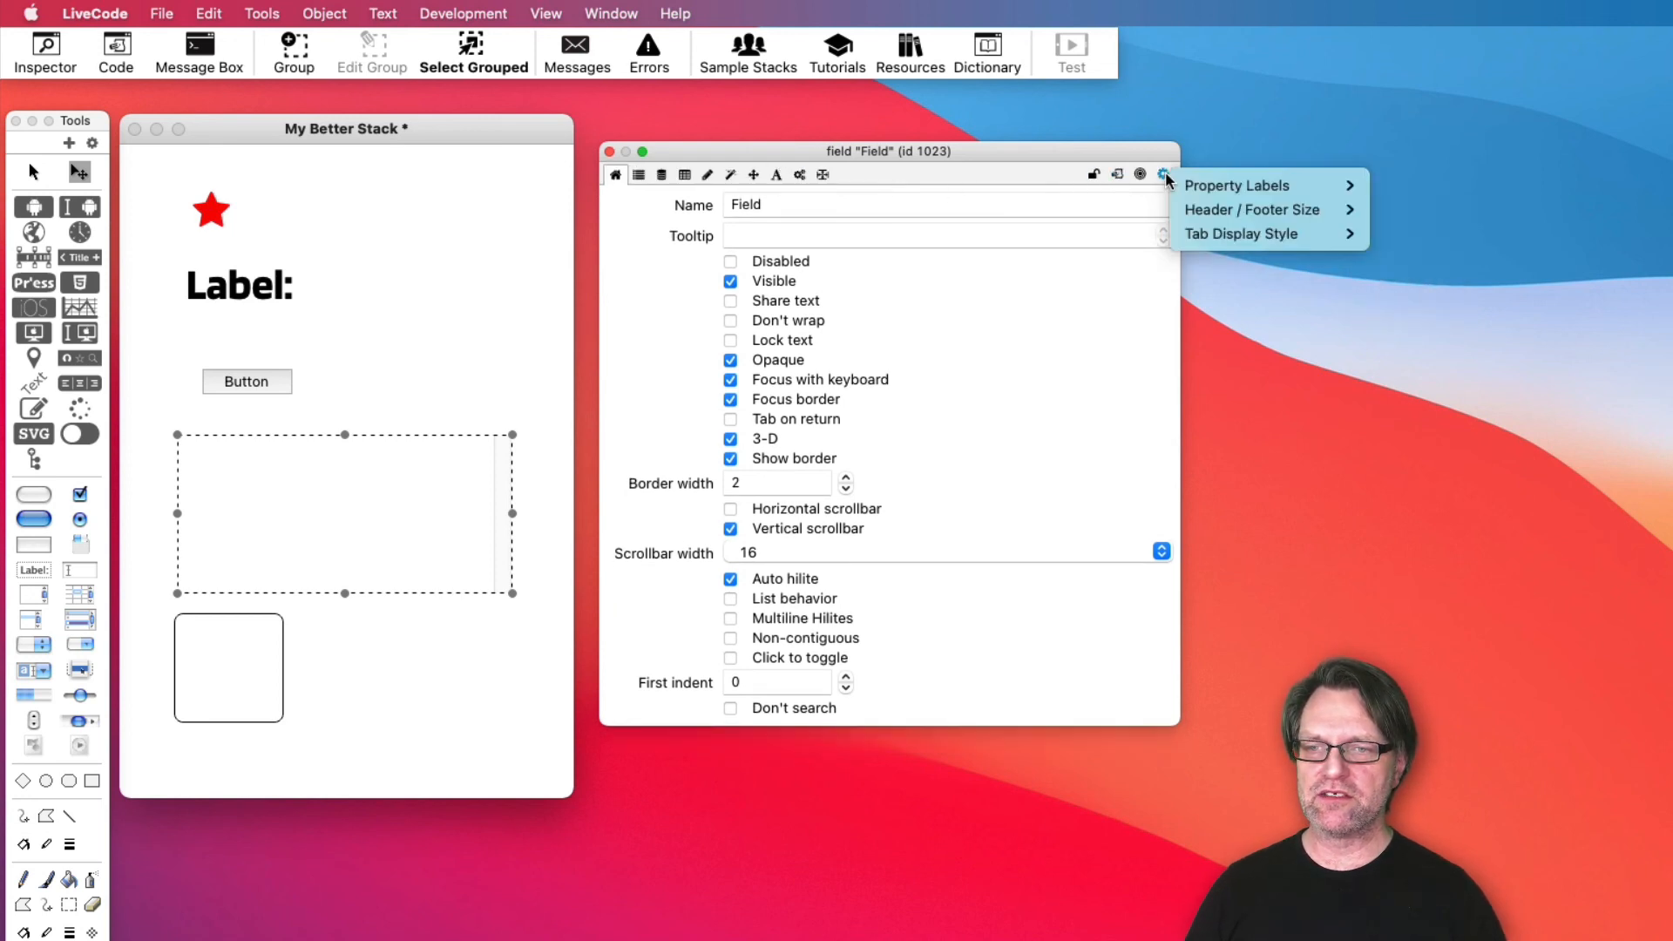
pyautogui.click(1004, 180)
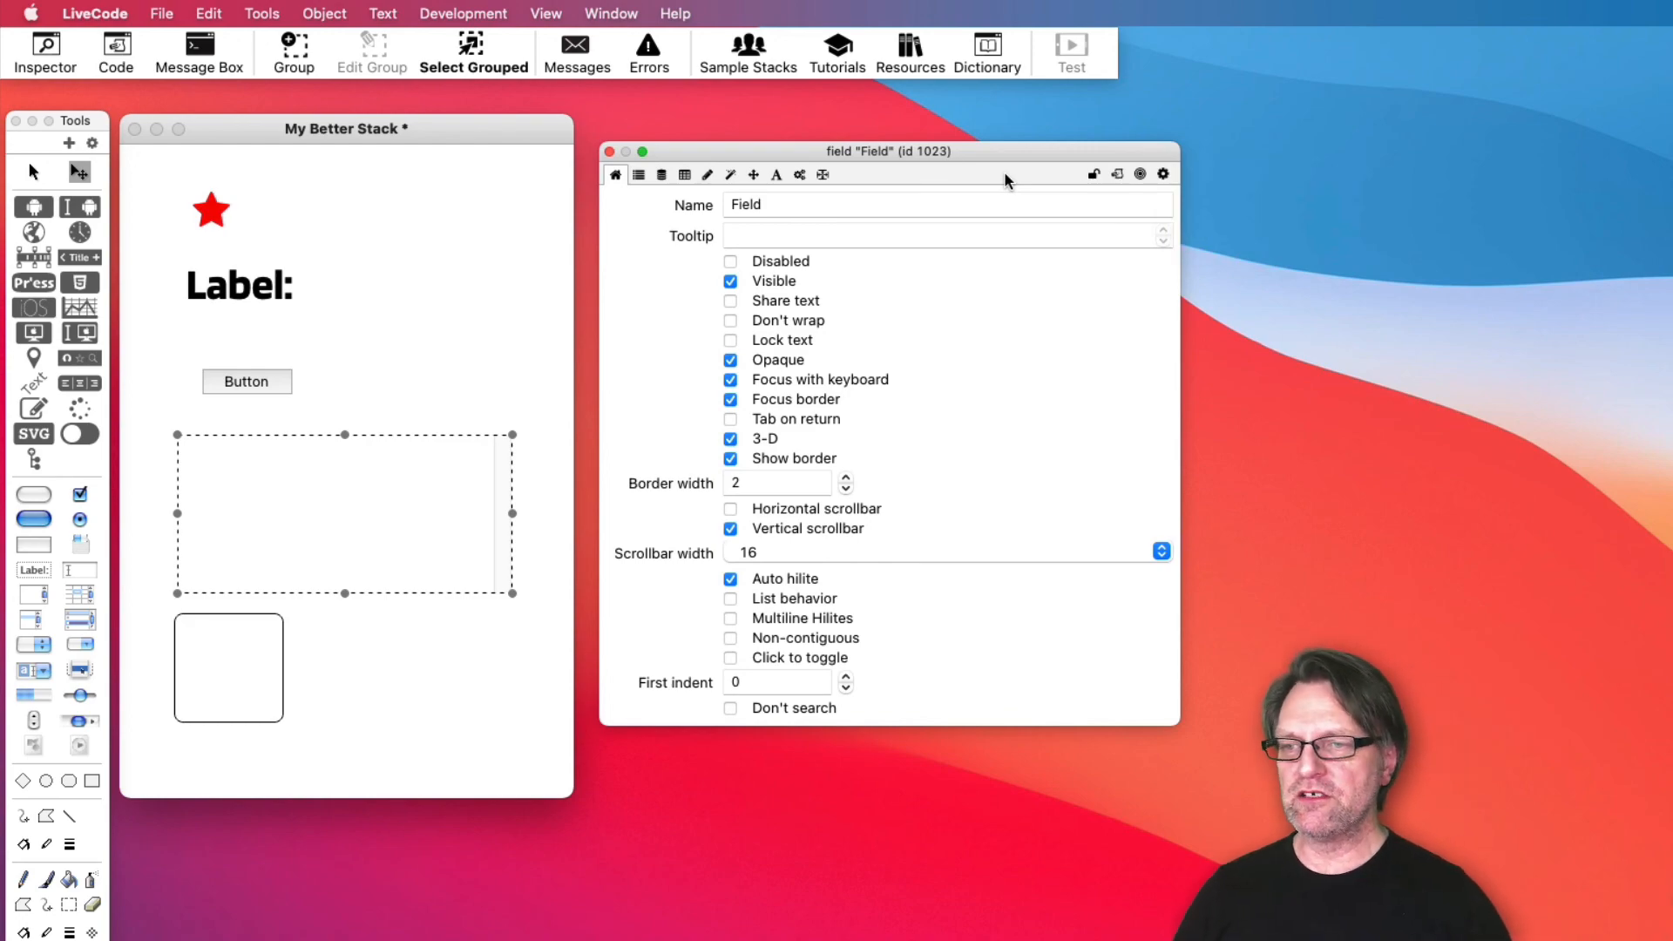